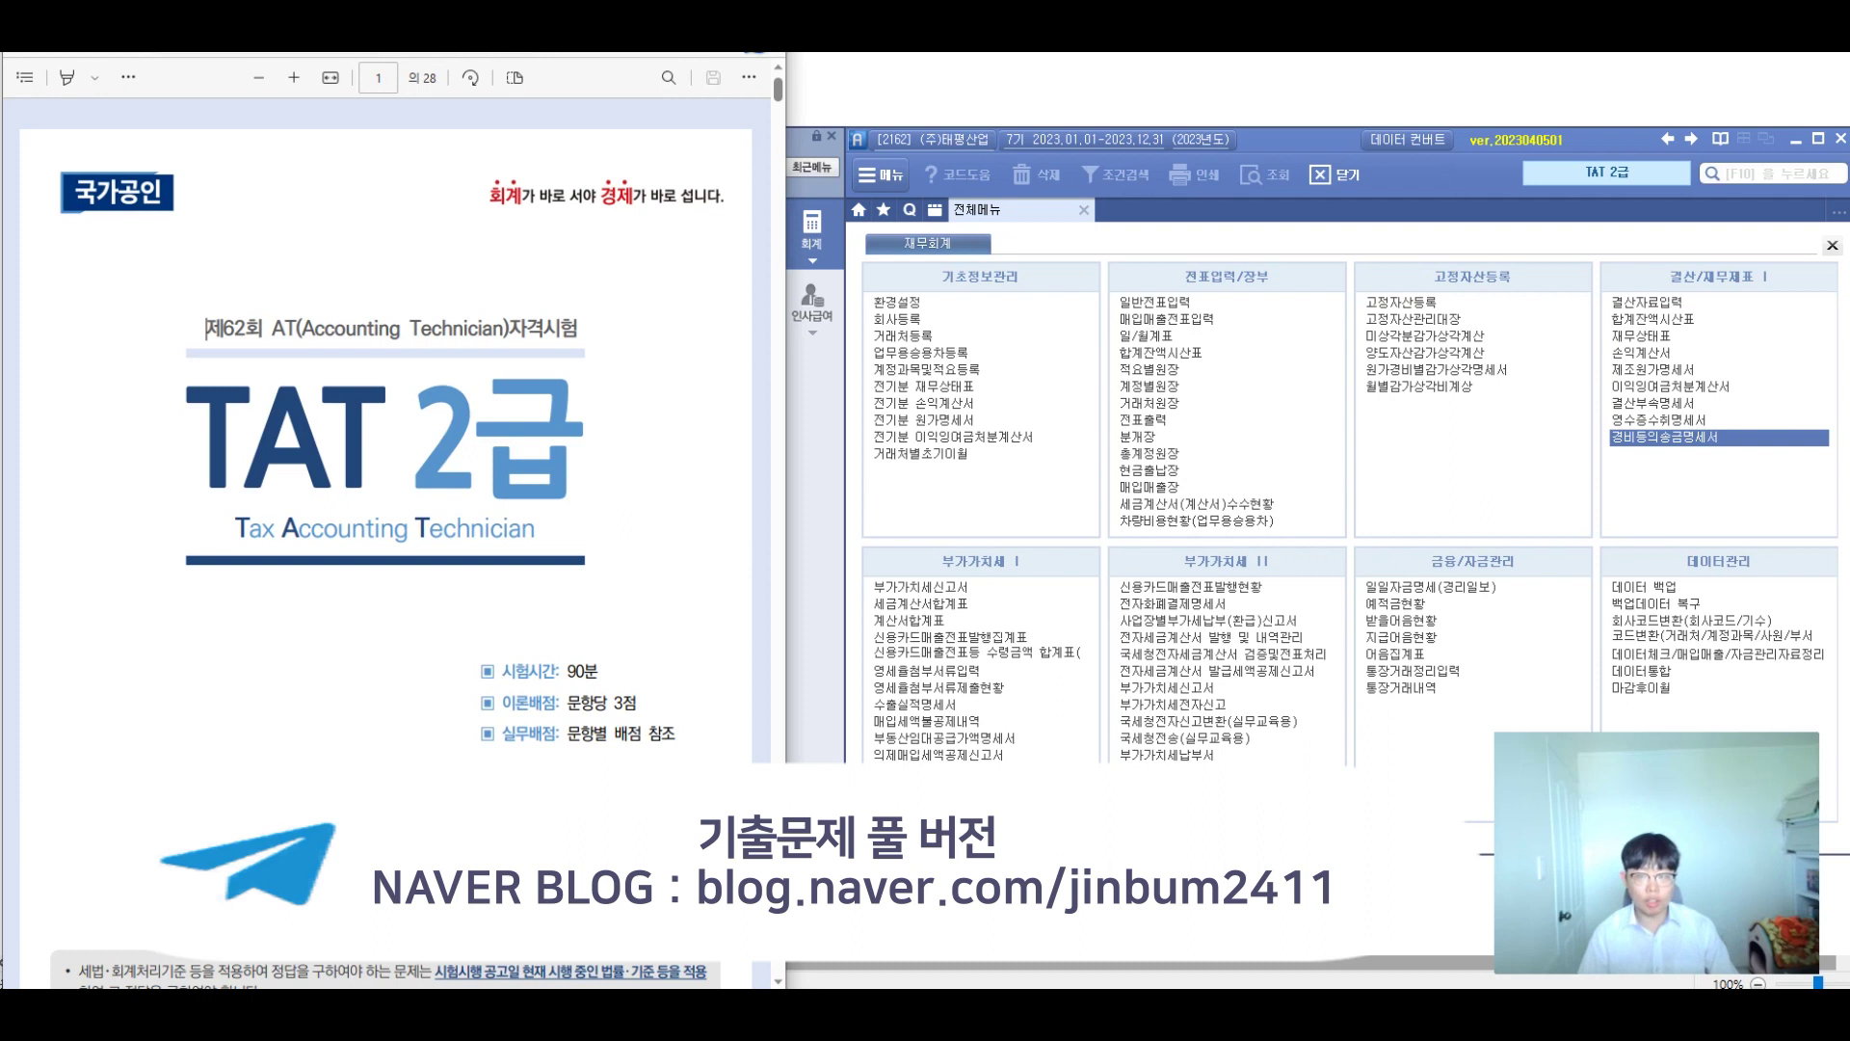
Handwrite "TAT 2급" above the 부가가치세관리 heading and draw a circled star beside the 전자세금계산서 발급 title
{"action": "key", "text": "alt+Tab"}
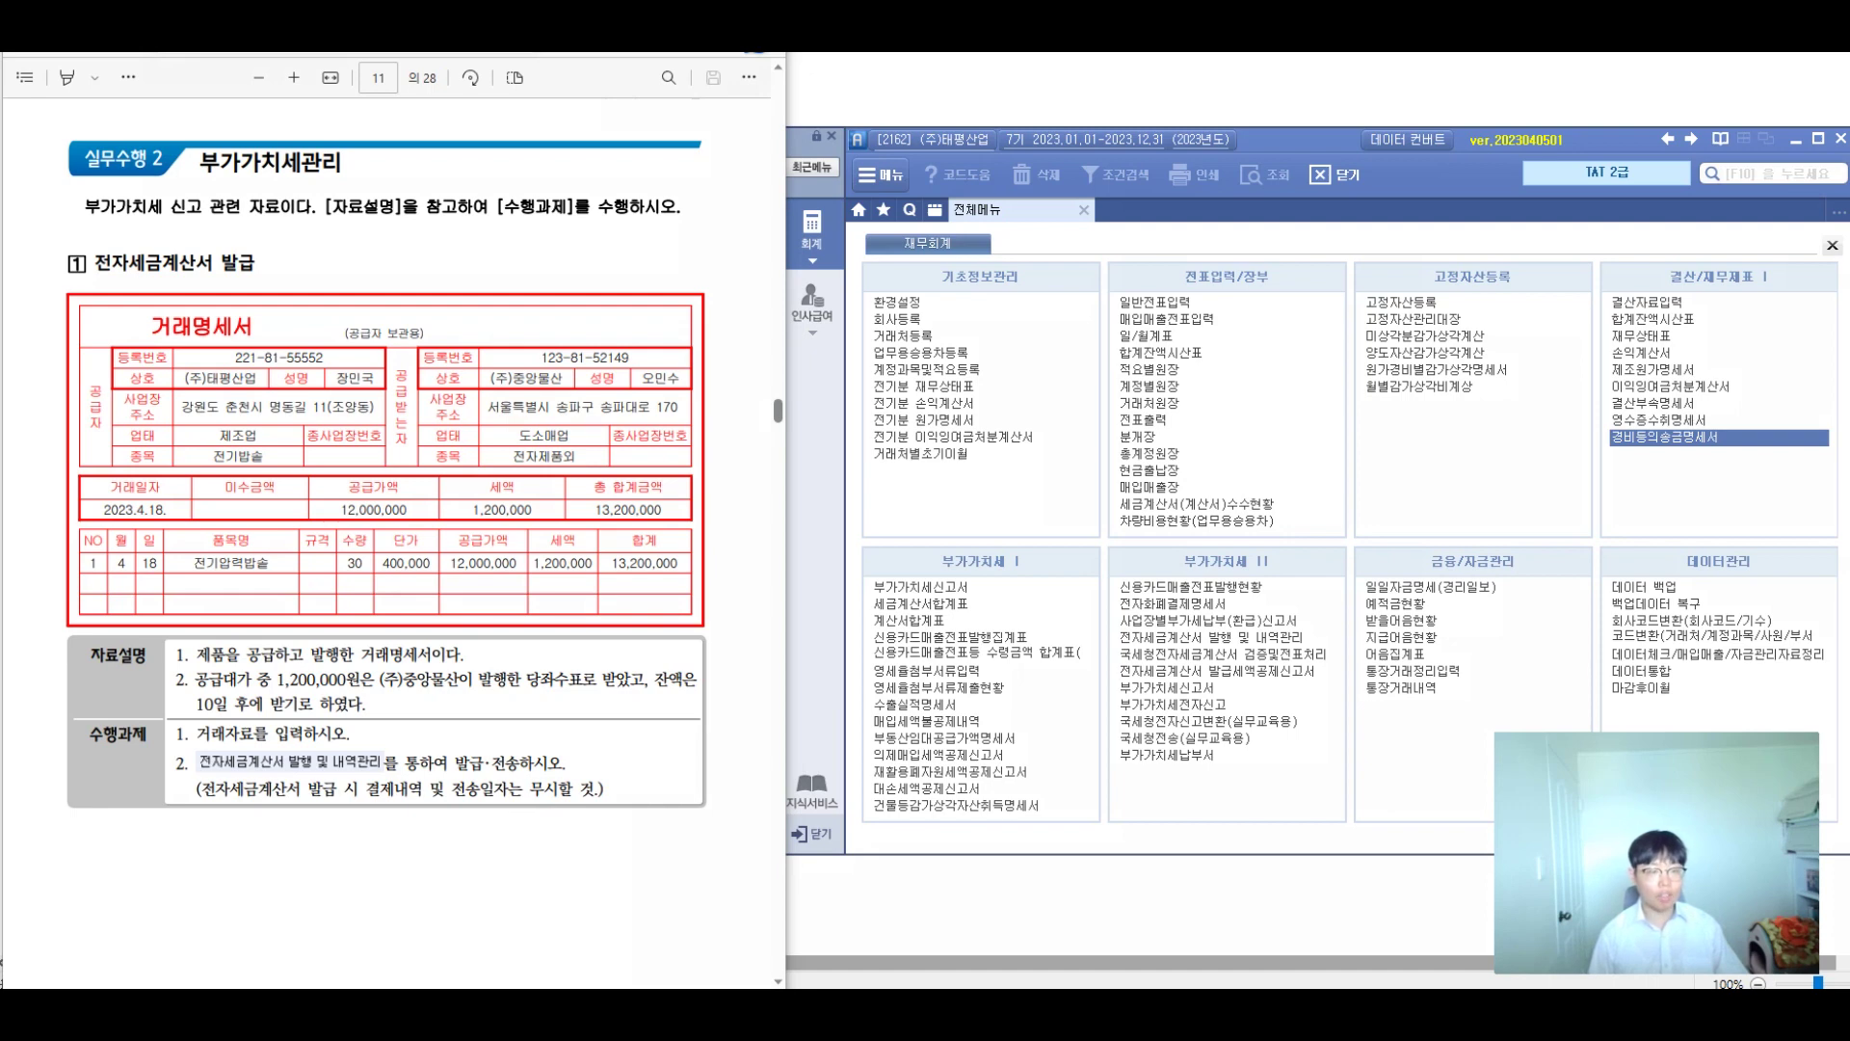
{"action": "mouse_move", "coordinate": [370, 131]}
{"action": "left_mouse_down"}
{"action": "mouse_move", "coordinate": [415, 126]}
{"action": "mouse_move", "coordinate": [428, 164]}
{"action": "mouse_move", "coordinate": [475, 145]}
{"action": "mouse_move", "coordinate": [495, 160]}
{"action": "left_mouse_up"}
{"action": "mouse_move", "coordinate": [64, 235]}
{"action": "left_mouse_down"}
{"action": "mouse_move", "coordinate": [54, 299]}
{"action": "mouse_move", "coordinate": [94, 287]}
{"action": "left_mouse_up"}
{"action": "mouse_move", "coordinate": [93, 213]}
{"action": "left_mouse_down"}
{"action": "mouse_move", "coordinate": [137, 201]}
{"action": "mouse_move", "coordinate": [128, 232]}
{"action": "left_mouse_up"}
{"action": "left_click_drag", "start_coordinate": [129, 208], "coordinate": [151, 253]}
{"action": "left_click_drag", "start_coordinate": [144, 229], "coordinate": [176, 214]}
{"action": "mouse_move", "coordinate": [163, 223]}
{"action": "left_mouse_down"}
{"action": "mouse_move", "coordinate": [167, 262]}
{"action": "mouse_move", "coordinate": [120, 241]}
{"action": "left_mouse_up"}
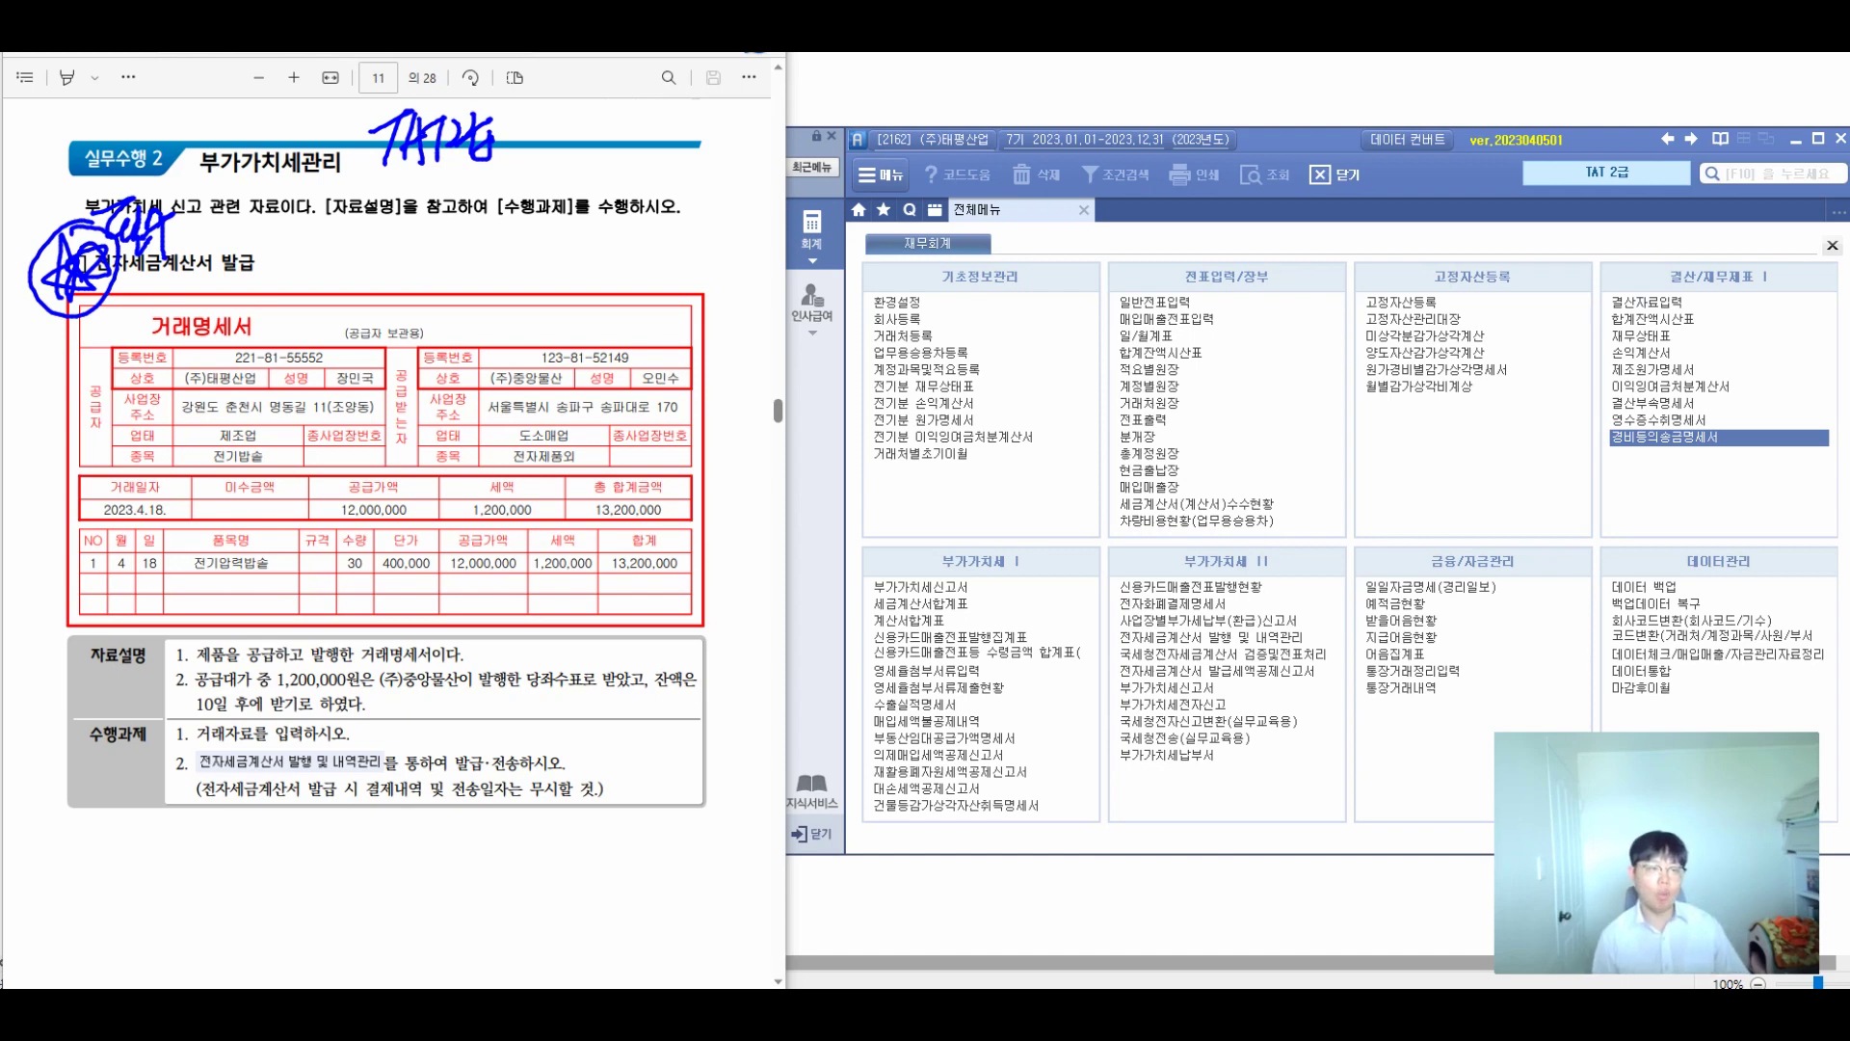
Draw an arrow after the TAT 2급 note and handwrite "과세" in quotation marks beside it
{"action": "mouse_move", "coordinate": [528, 147]}
{"action": "left_mouse_down"}
{"action": "mouse_move", "coordinate": [580, 160]}
{"action": "mouse_move", "coordinate": [638, 141]}
{"action": "mouse_move", "coordinate": [640, 162]}
{"action": "left_mouse_up"}
{"action": "mouse_move", "coordinate": [649, 125]}
{"action": "left_mouse_down"}
{"action": "mouse_move", "coordinate": [647, 168]}
{"action": "mouse_move", "coordinate": [657, 155]}
{"action": "left_mouse_up"}
{"action": "left_click_drag", "start_coordinate": [668, 143], "coordinate": [680, 156]}
{"action": "left_click_drag", "start_coordinate": [679, 146], "coordinate": [691, 157]}
{"action": "mouse_move", "coordinate": [701, 122]}
{"action": "left_mouse_down"}
{"action": "mouse_move", "coordinate": [700, 188]}
{"action": "mouse_move", "coordinate": [719, 143]}
{"action": "left_mouse_up"}
{"action": "left_click_drag", "start_coordinate": [733, 128], "coordinate": [731, 142]}
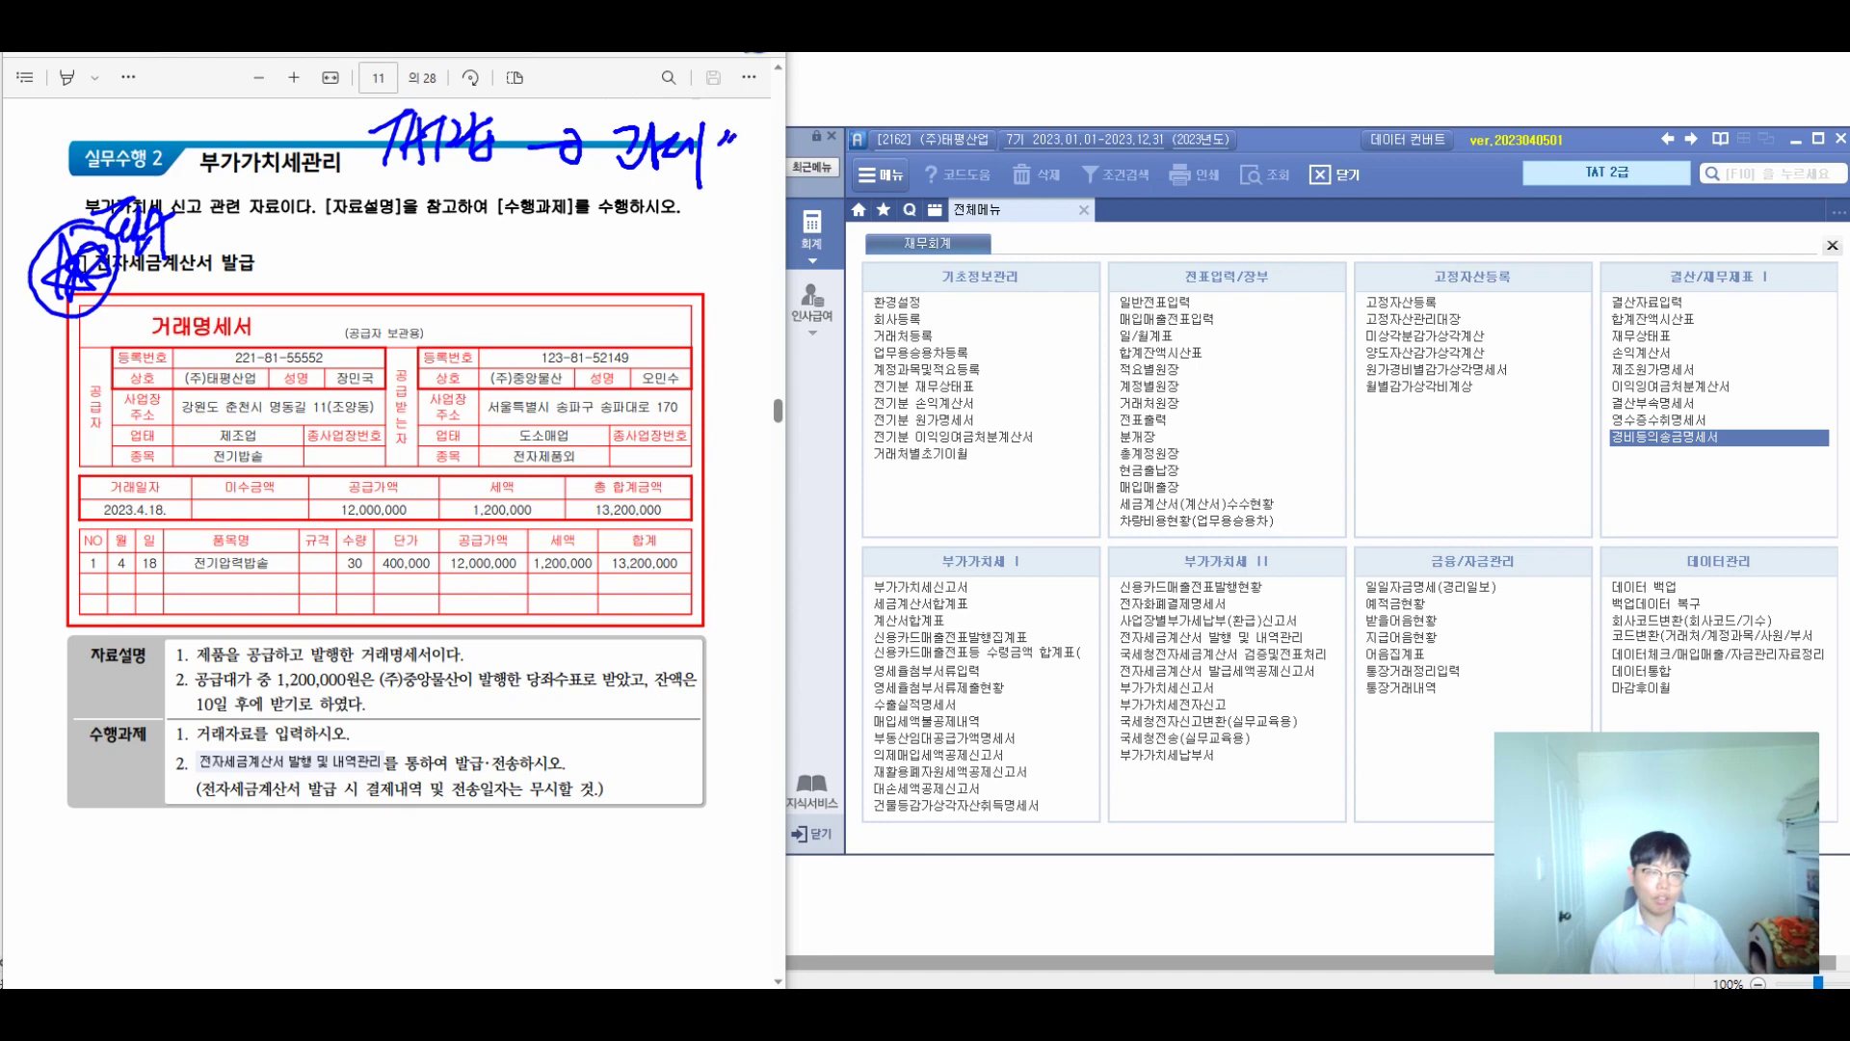
{"action": "left_click_drag", "start_coordinate": [600, 119], "coordinate": [597, 132]}
{"action": "left_click_drag", "start_coordinate": [613, 119], "coordinate": [609, 132]}
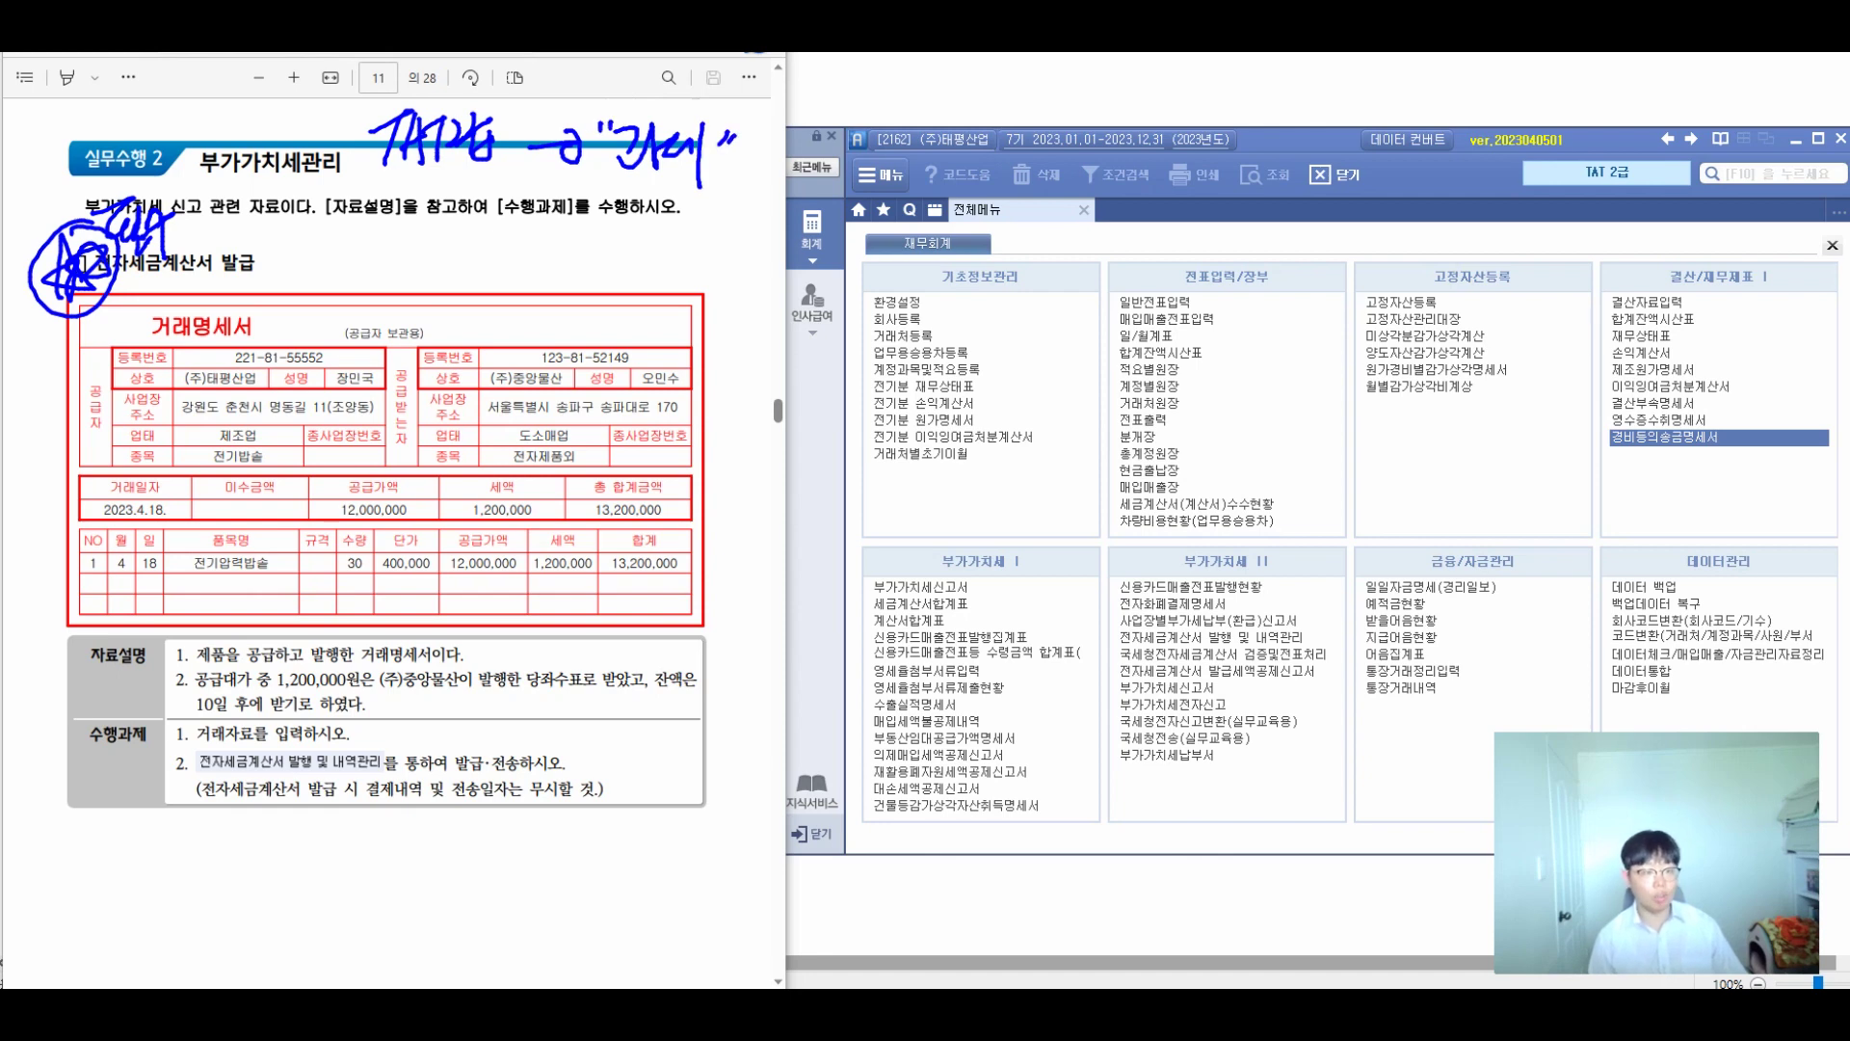
Handwrite "영세" in quotation marks below the "과세" note
{"action": "left_click_drag", "start_coordinate": [603, 249], "coordinate": [619, 266]}
{"action": "left_click_drag", "start_coordinate": [645, 245], "coordinate": [667, 248]}
{"action": "left_click_drag", "start_coordinate": [675, 236], "coordinate": [663, 281]}
{"action": "left_click_drag", "start_coordinate": [689, 248], "coordinate": [708, 267]}
{"action": "mouse_move", "coordinate": [718, 236]}
{"action": "left_mouse_down"}
{"action": "mouse_move", "coordinate": [719, 304]}
{"action": "mouse_move", "coordinate": [738, 264]}
{"action": "left_mouse_up"}
{"action": "left_click_drag", "start_coordinate": [750, 246], "coordinate": [753, 264]}
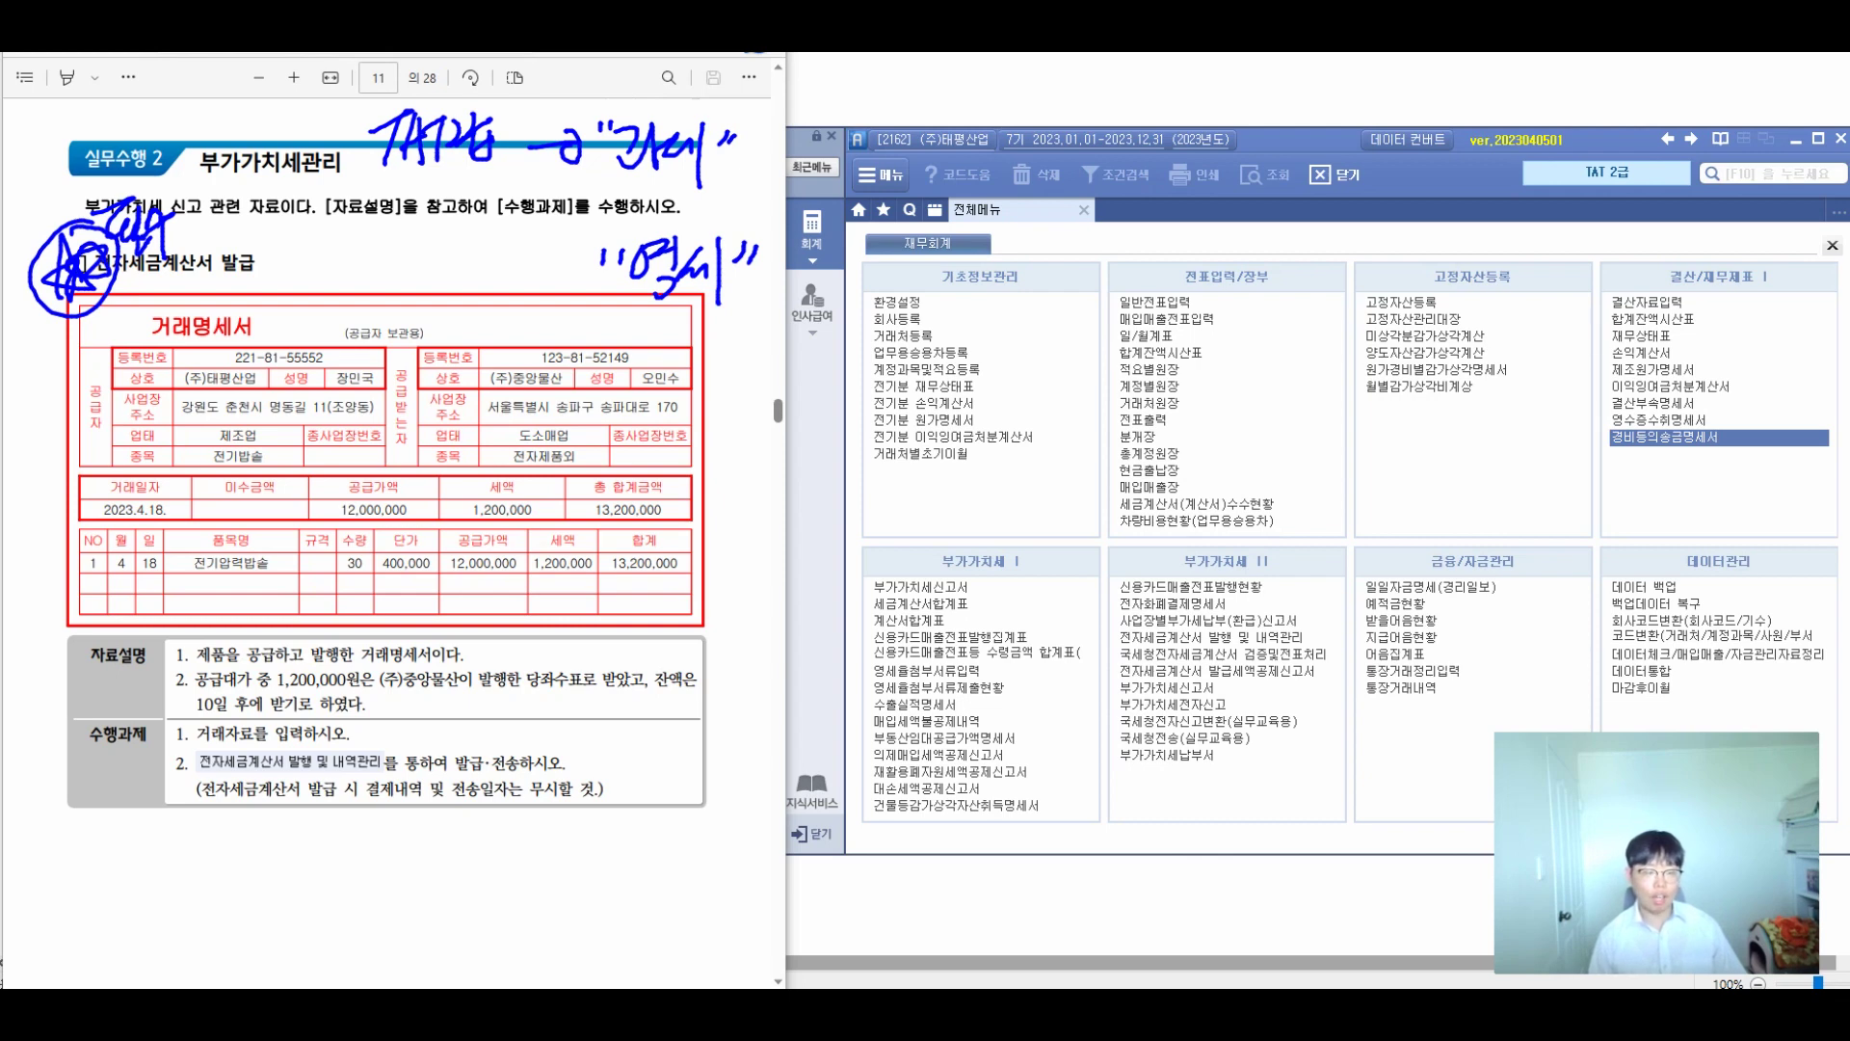
Bracket the two tax-type notes and handwrite "세금계산서 발행 2개 중 1개 출제" beside them
{"action": "mouse_move", "coordinate": [768, 154]}
{"action": "left_mouse_down"}
{"action": "mouse_move", "coordinate": [788, 279]}
{"action": "mouse_move", "coordinate": [834, 276]}
{"action": "mouse_move", "coordinate": [884, 305]}
{"action": "left_mouse_up"}
{"action": "mouse_move", "coordinate": [904, 243]}
{"action": "left_mouse_down"}
{"action": "mouse_move", "coordinate": [906, 289]}
{"action": "mouse_move", "coordinate": [993, 274]}
{"action": "mouse_move", "coordinate": [1039, 293]}
{"action": "left_mouse_up"}
{"action": "mouse_move", "coordinate": [928, 311]}
{"action": "left_mouse_down"}
{"action": "mouse_move", "coordinate": [973, 358]}
{"action": "mouse_move", "coordinate": [1017, 332]}
{"action": "mouse_move", "coordinate": [1019, 357]}
{"action": "left_mouse_up"}
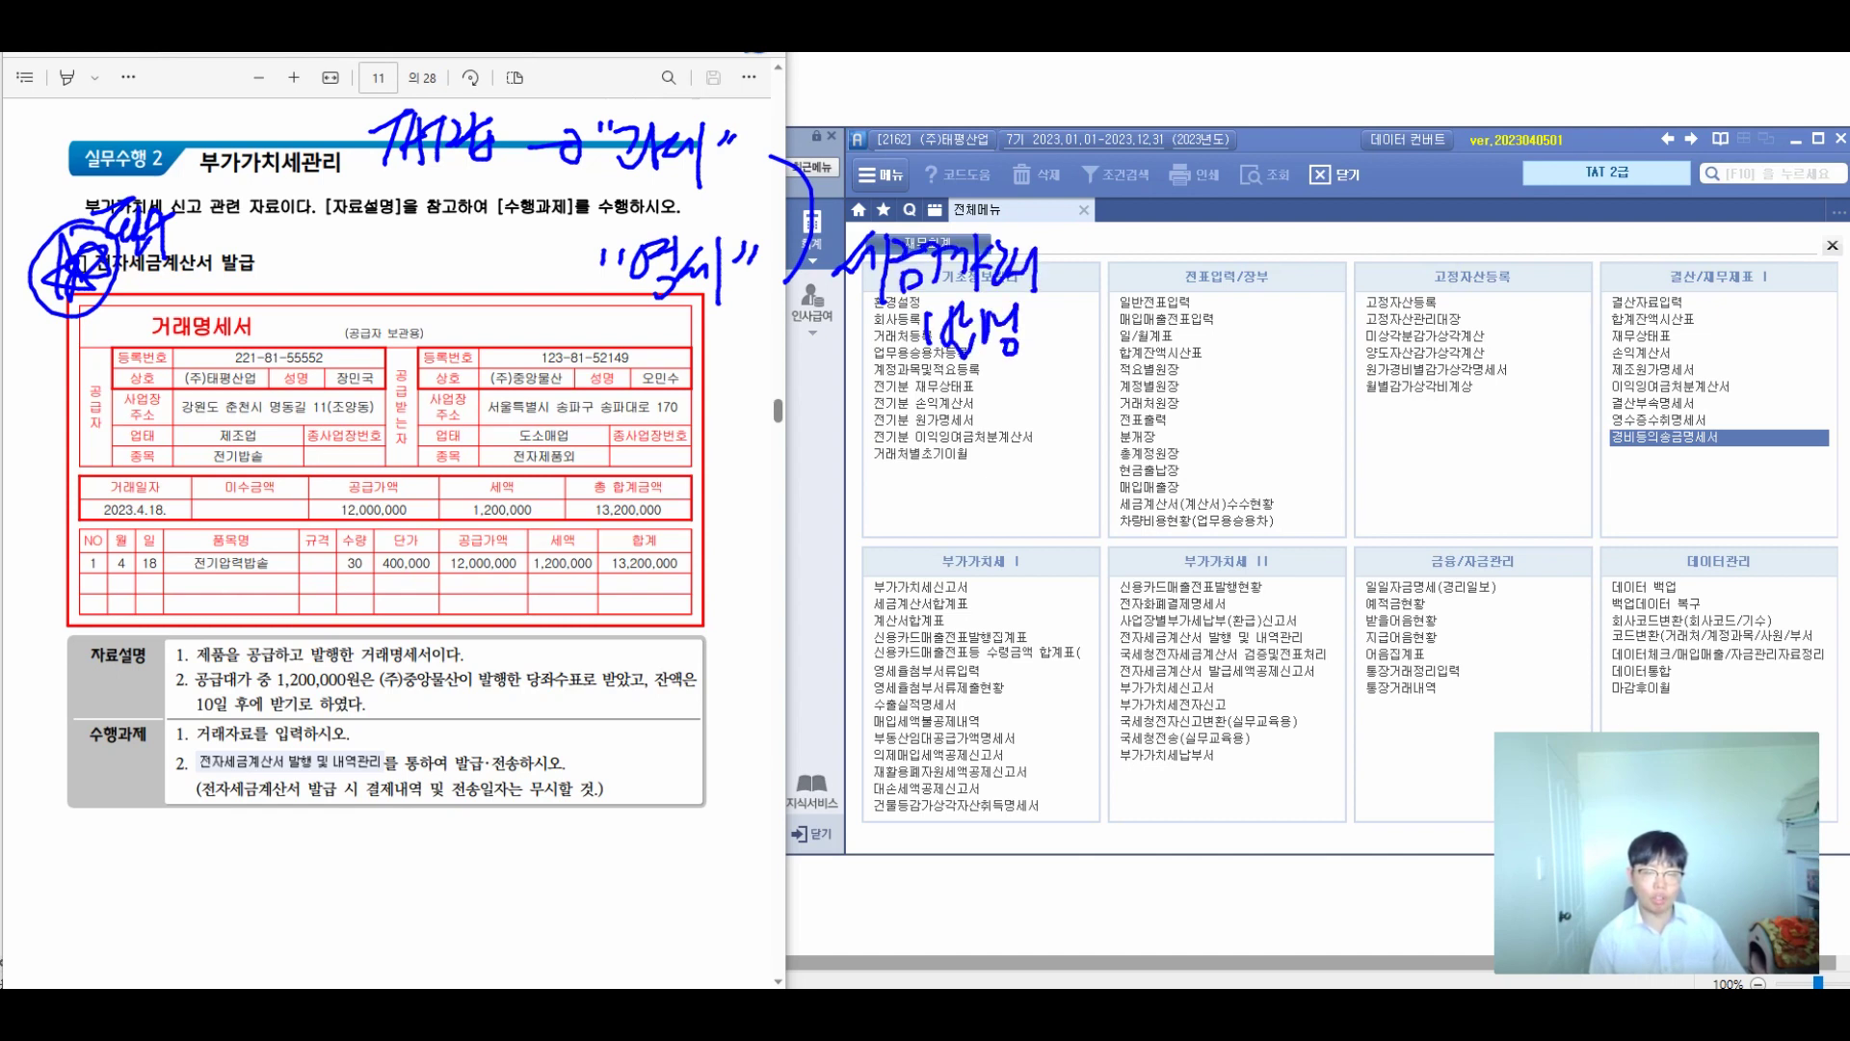
{"action": "mouse_move", "coordinate": [1083, 258]}
{"action": "left_mouse_down"}
{"action": "mouse_move", "coordinate": [1087, 284]}
{"action": "mouse_move", "coordinate": [1187, 273]}
{"action": "mouse_move", "coordinate": [1218, 310]}
{"action": "left_mouse_up"}
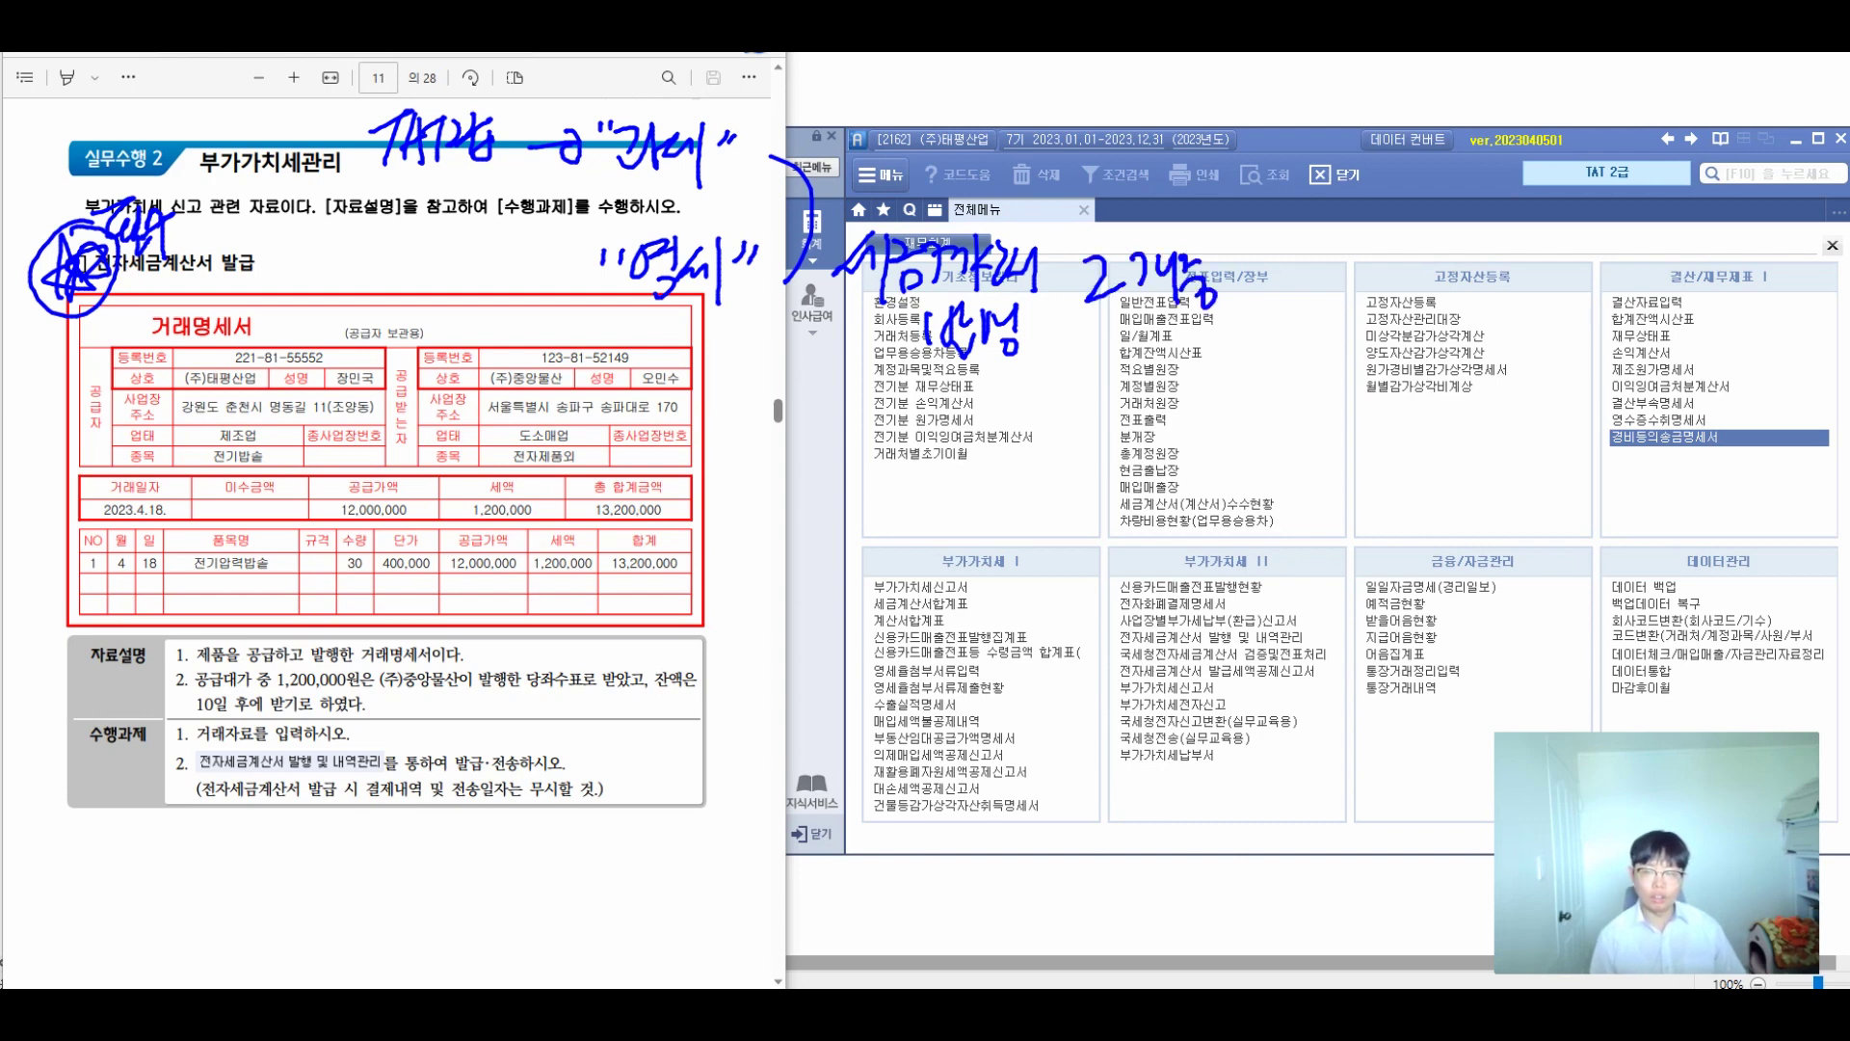
{"action": "left_click_drag", "start_coordinate": [1269, 245], "coordinate": [1266, 309]}
{"action": "left_click_drag", "start_coordinate": [1280, 264], "coordinate": [1313, 314]}
{"action": "mouse_move", "coordinate": [1324, 262]}
{"action": "left_mouse_down"}
{"action": "mouse_move", "coordinate": [1328, 318]}
{"action": "mouse_move", "coordinate": [1353, 279]}
{"action": "left_mouse_up"}
{"action": "left_click_drag", "start_coordinate": [1341, 285], "coordinate": [1376, 303]}
{"action": "left_click_drag", "start_coordinate": [1384, 262], "coordinate": [1407, 293]}
{"action": "mouse_move", "coordinate": [1411, 248]}
{"action": "left_mouse_down"}
{"action": "mouse_move", "coordinate": [1413, 311]}
{"action": "mouse_move", "coordinate": [1362, 297]}
{"action": "left_mouse_up"}
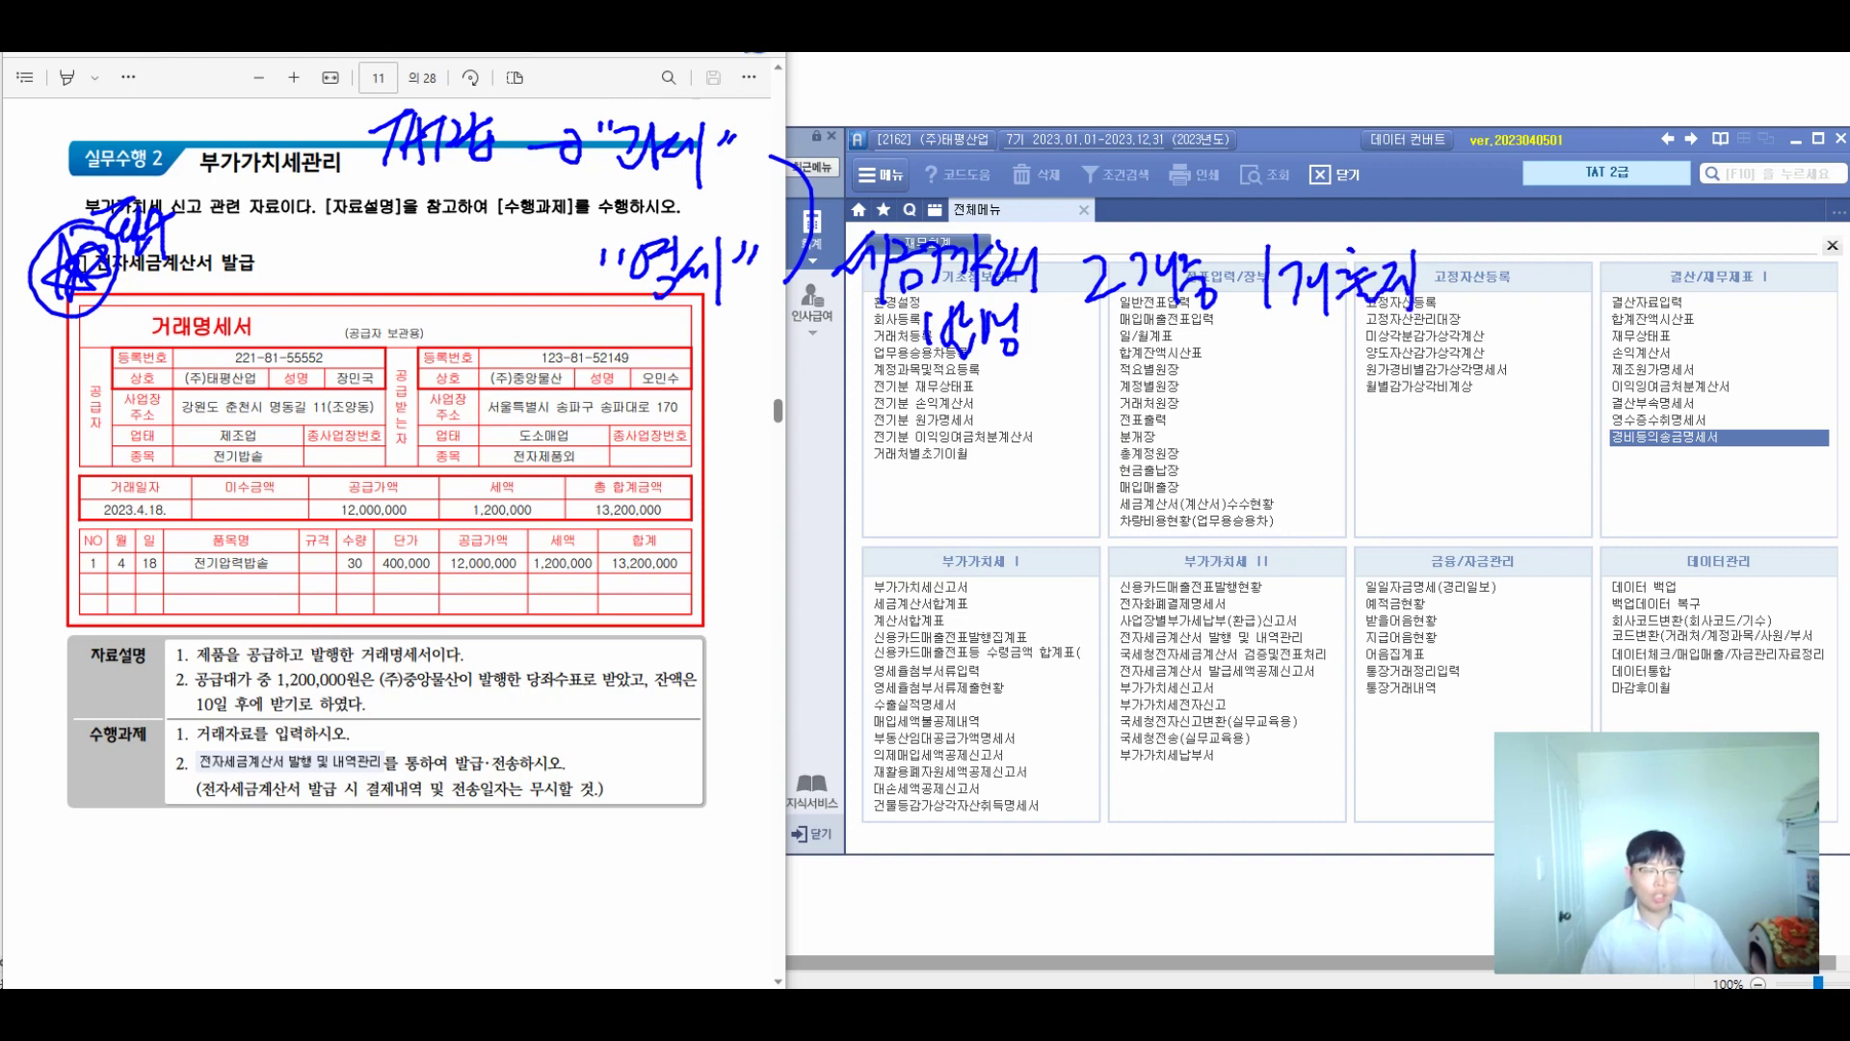
Handwrite "영세율" over the tax amount in the transaction statement, and clear all pen notes
{"action": "mouse_move", "coordinate": [456, 533]}
{"action": "left_mouse_down"}
{"action": "mouse_move", "coordinate": [471, 489]}
{"action": "mouse_move", "coordinate": [501, 497]}
{"action": "left_mouse_up"}
{"action": "mouse_move", "coordinate": [496, 496]}
{"action": "left_mouse_down"}
{"action": "mouse_move", "coordinate": [525, 528]}
{"action": "mouse_move", "coordinate": [551, 490]}
{"action": "mouse_move", "coordinate": [559, 528]}
{"action": "mouse_move", "coordinate": [582, 535]}
{"action": "left_mouse_up"}
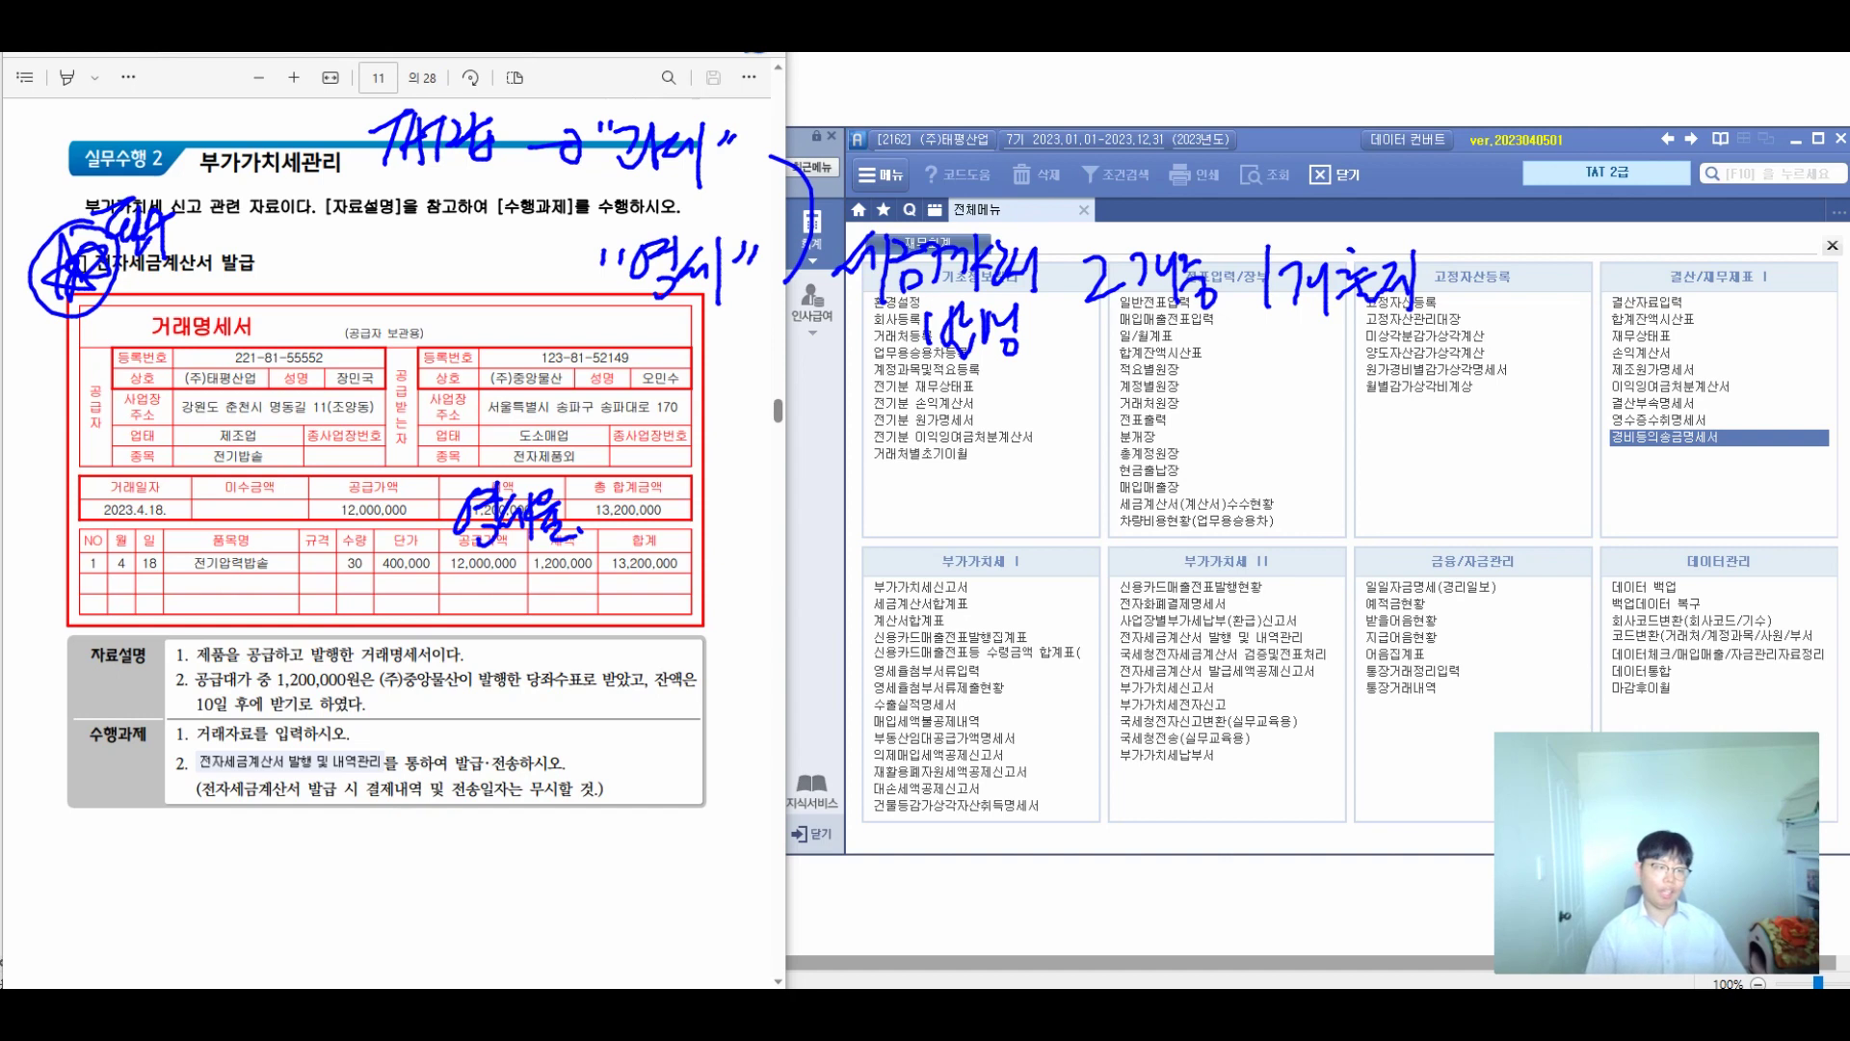
{"action": "key", "text": "Escape"}
Highlight in yellow both pairs of 공급가액 and 세액 amounts and the phrase "1,200,000원은 (주)중앙물산이 발행한 당좌수표로 받았고"
{"action": "left_click_drag", "start_coordinate": [339, 509], "coordinate": [532, 509]}
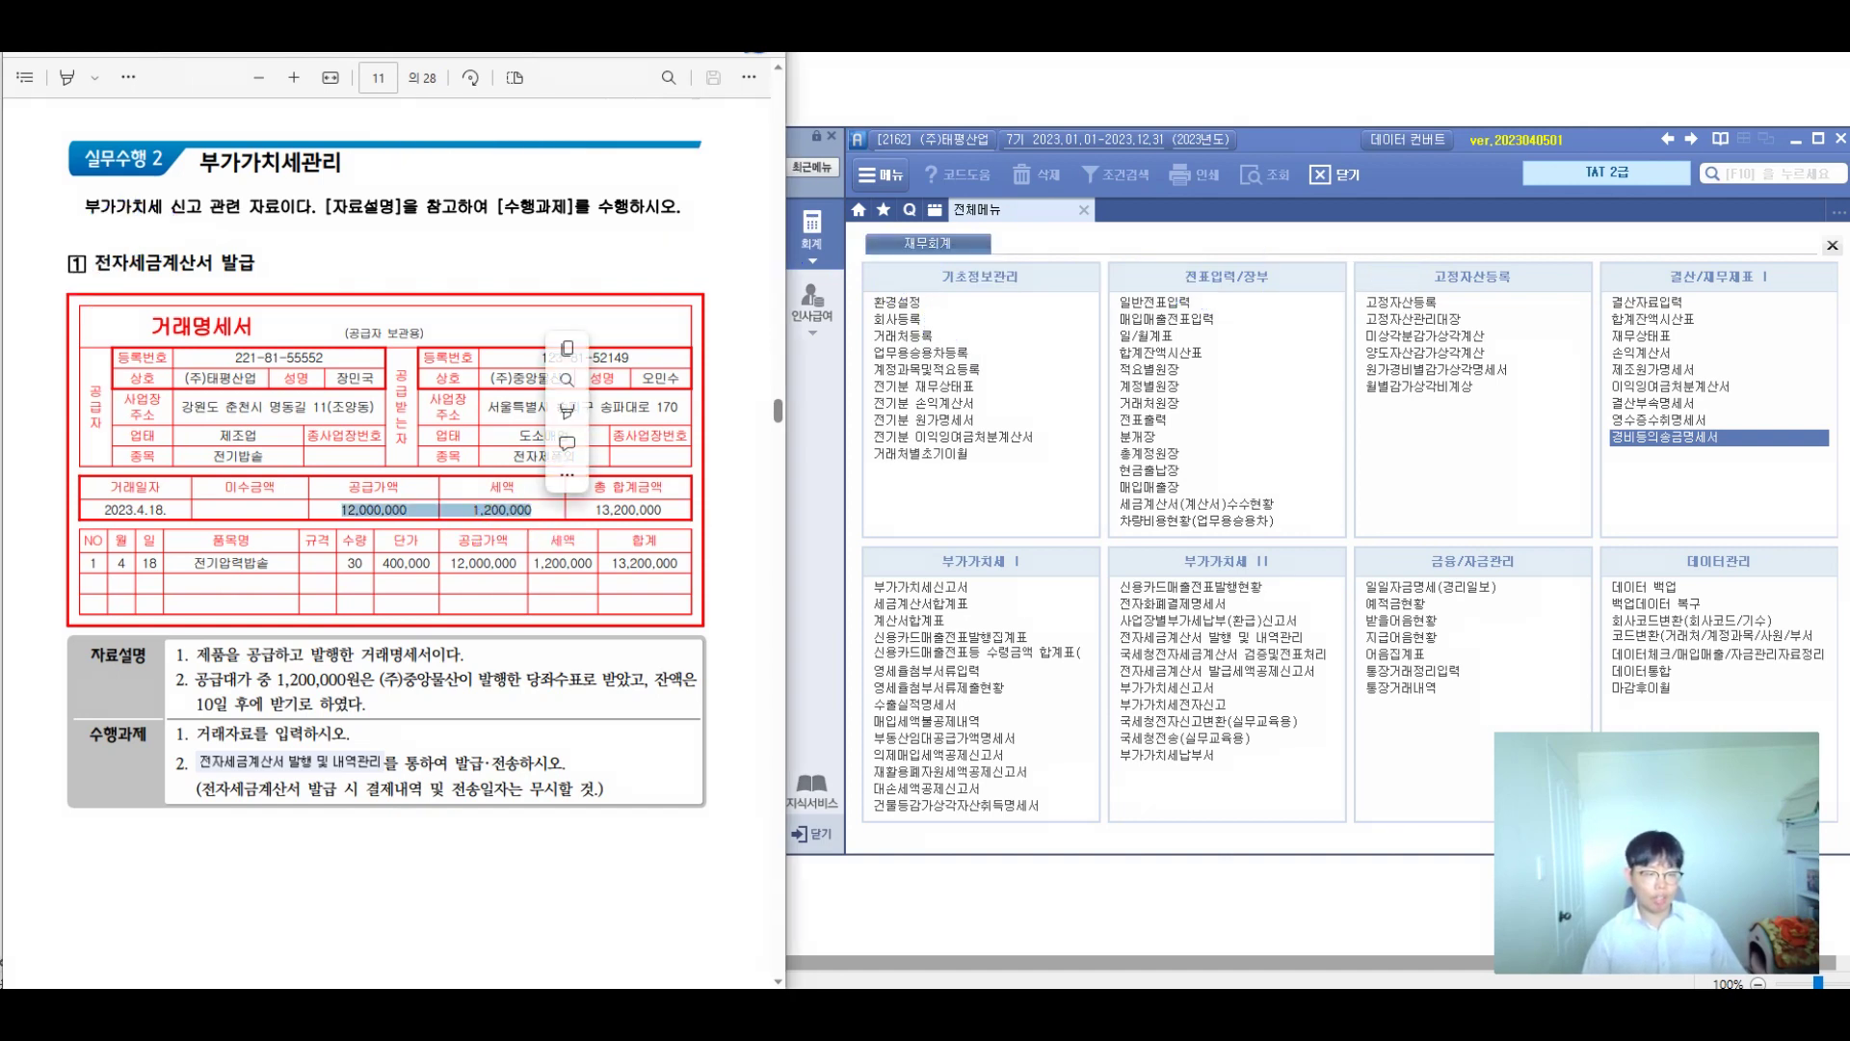
{"action": "left_click", "coordinate": [566, 475]}
{"action": "key", "text": "Escape"}
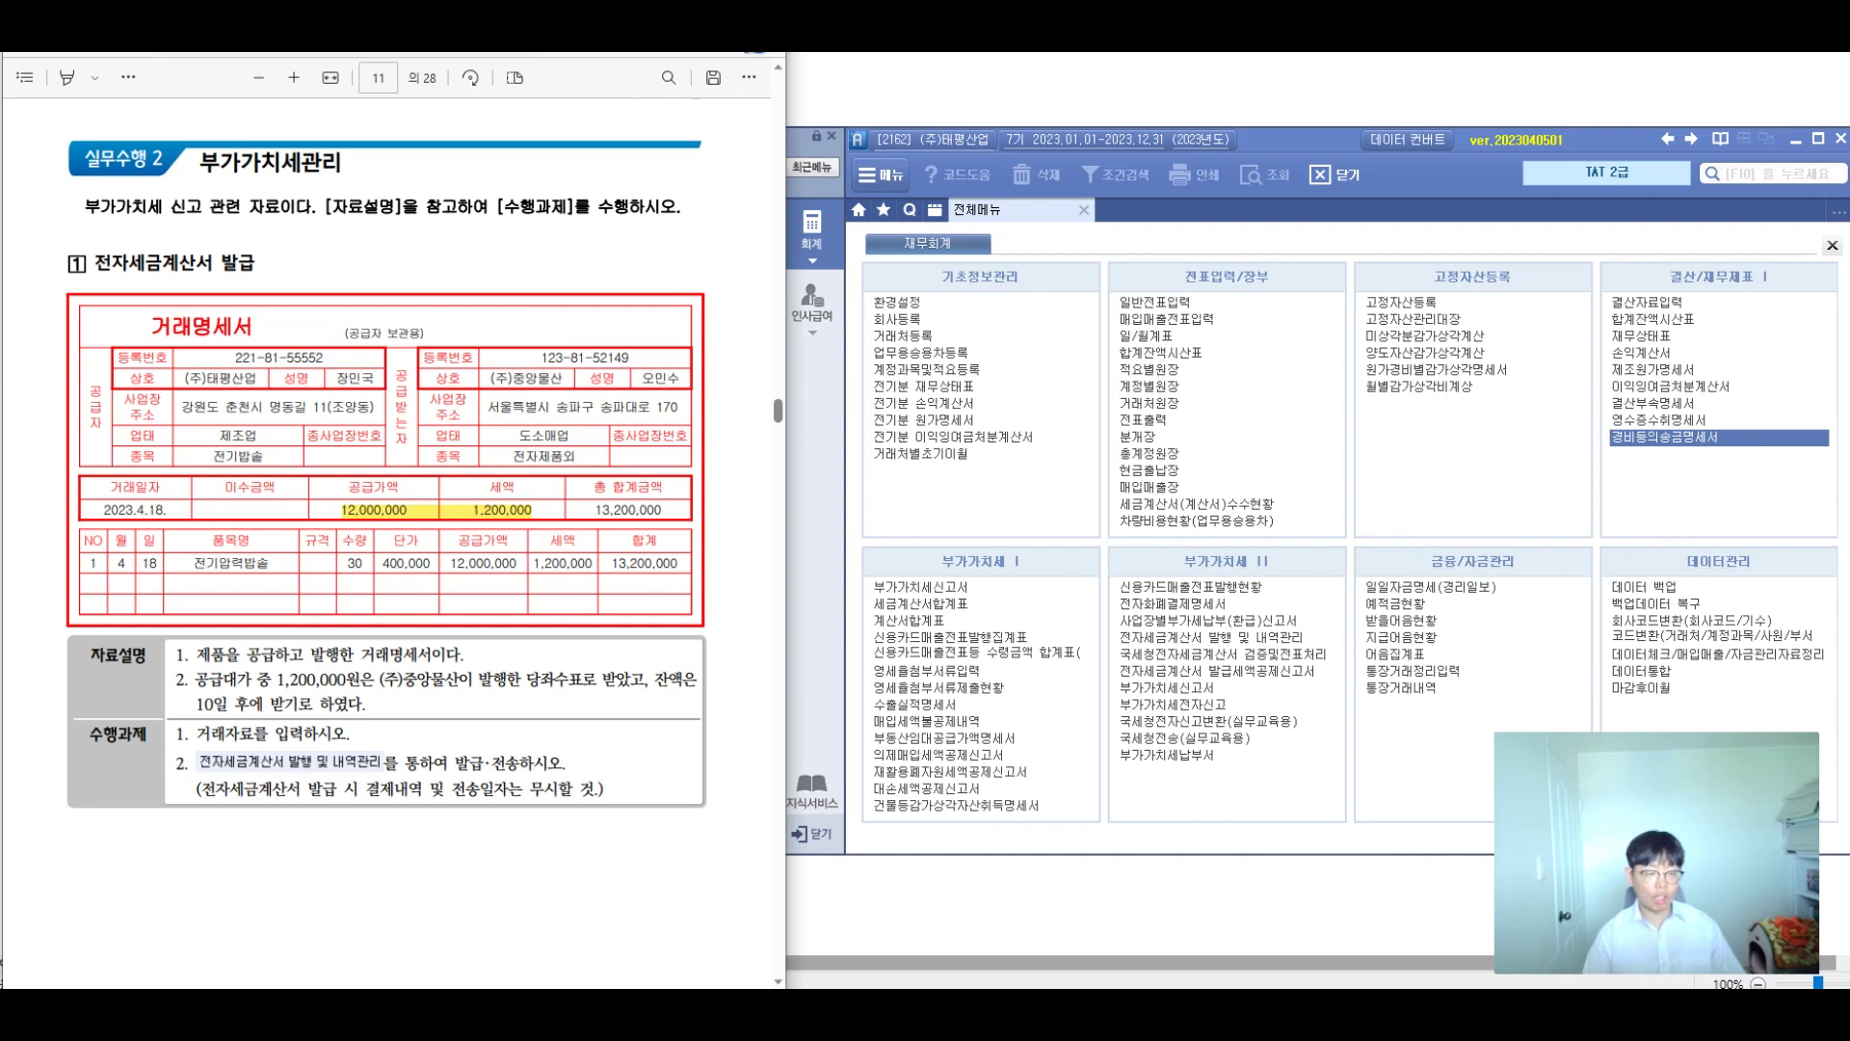
{"action": "left_click_drag", "start_coordinate": [449, 563], "coordinate": [591, 563]}
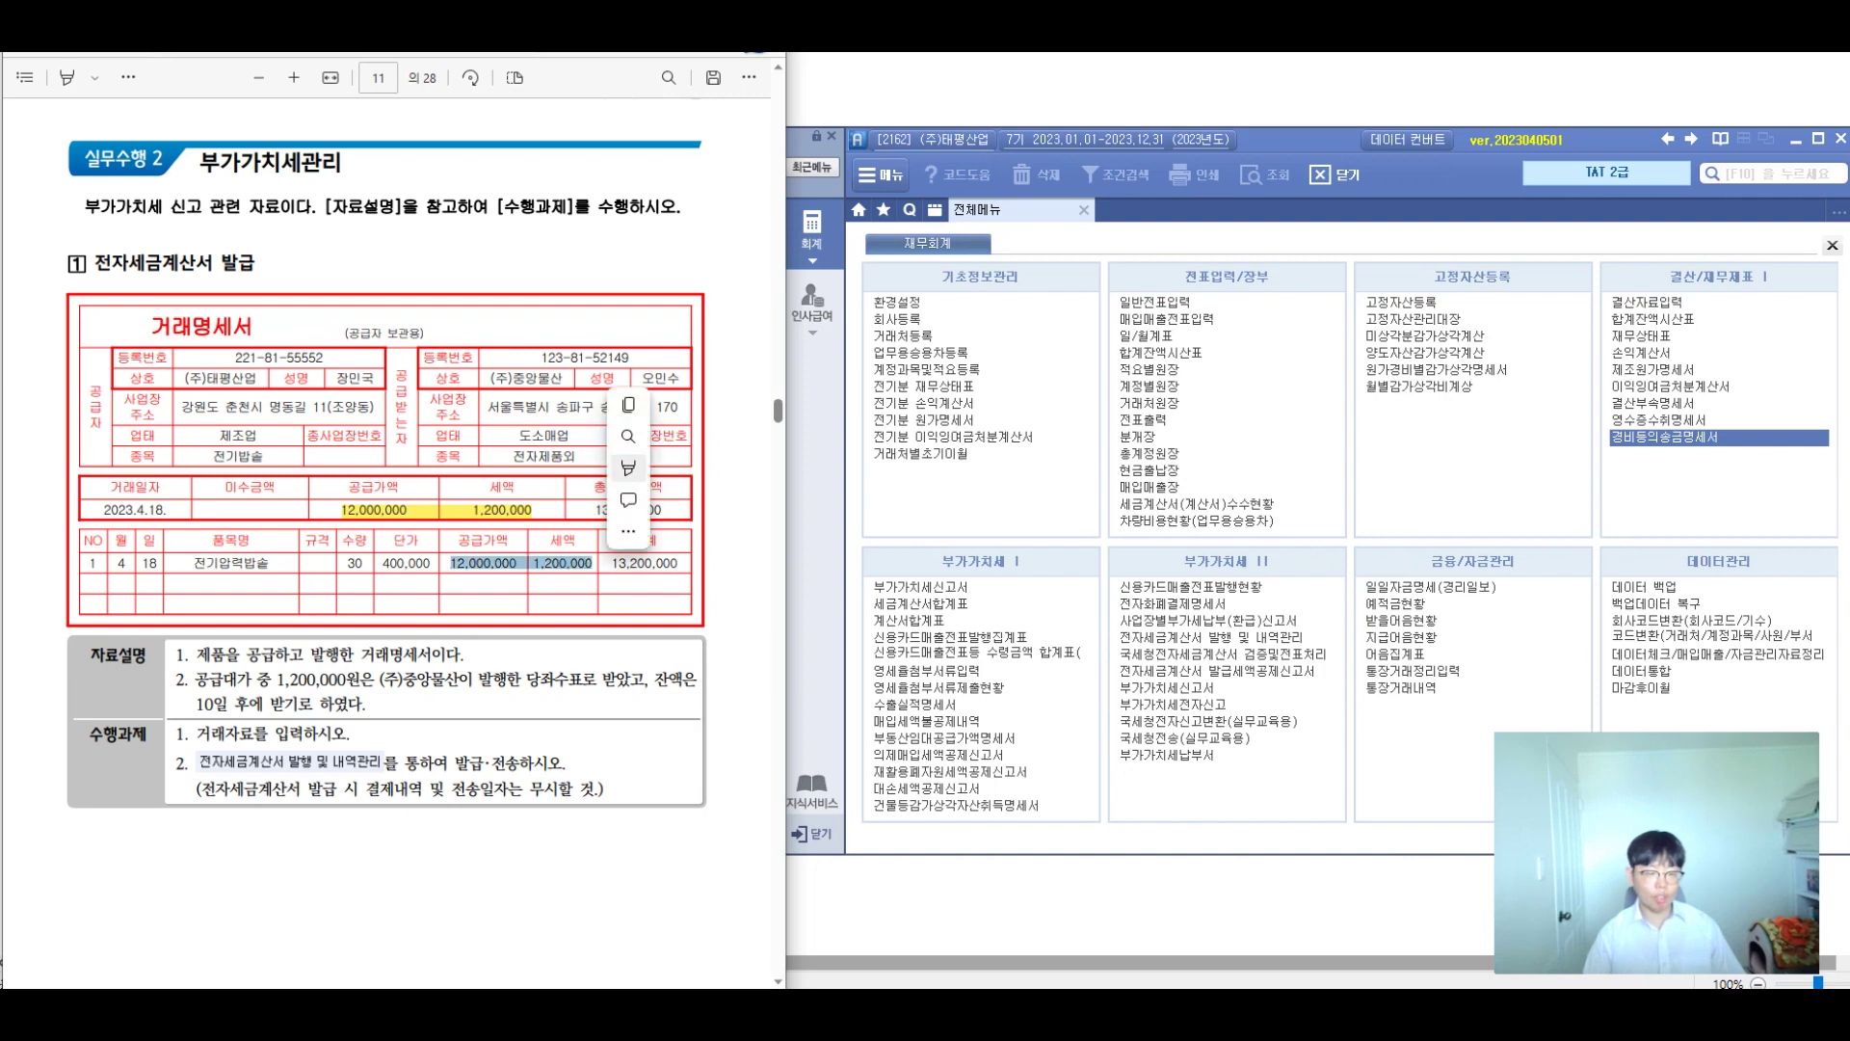
{"action": "mouse_move", "coordinate": [674, 469]}
{"action": "left_click", "coordinate": [809, 468]}
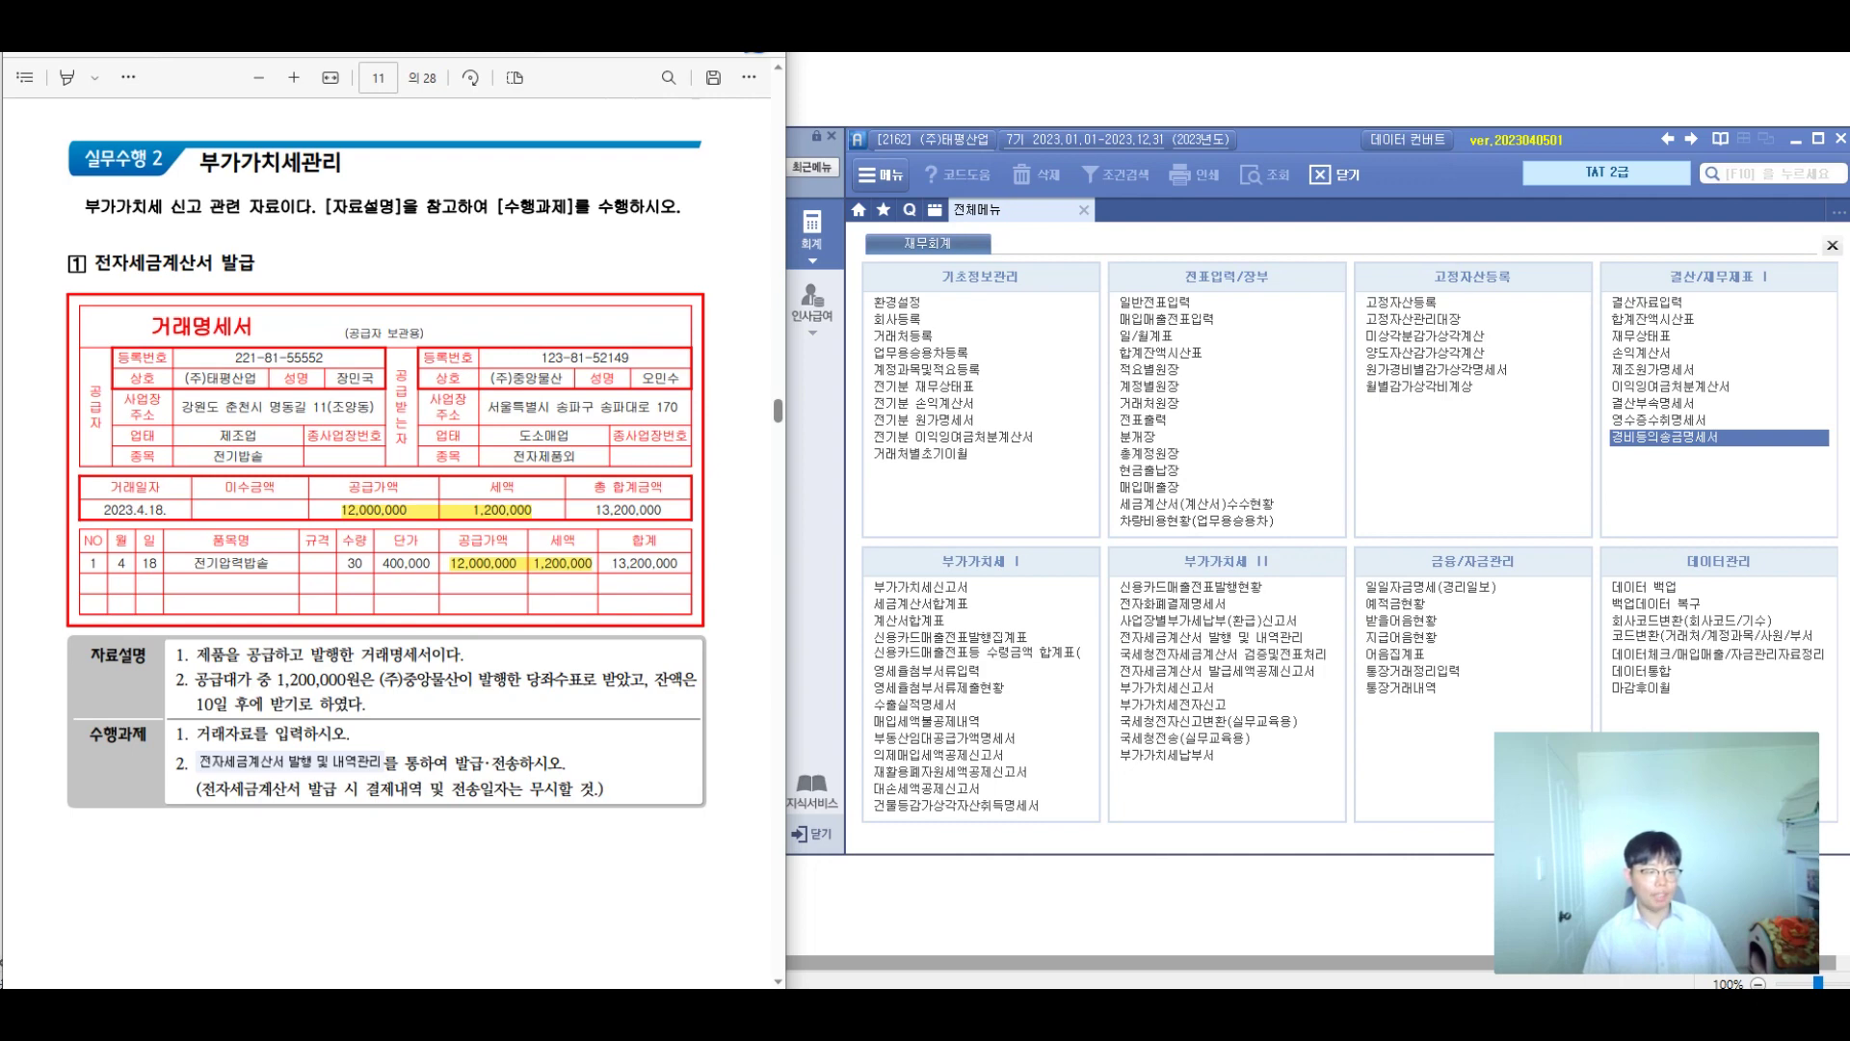
{"action": "left_click_drag", "start_coordinate": [272, 679], "coordinate": [644, 680]}
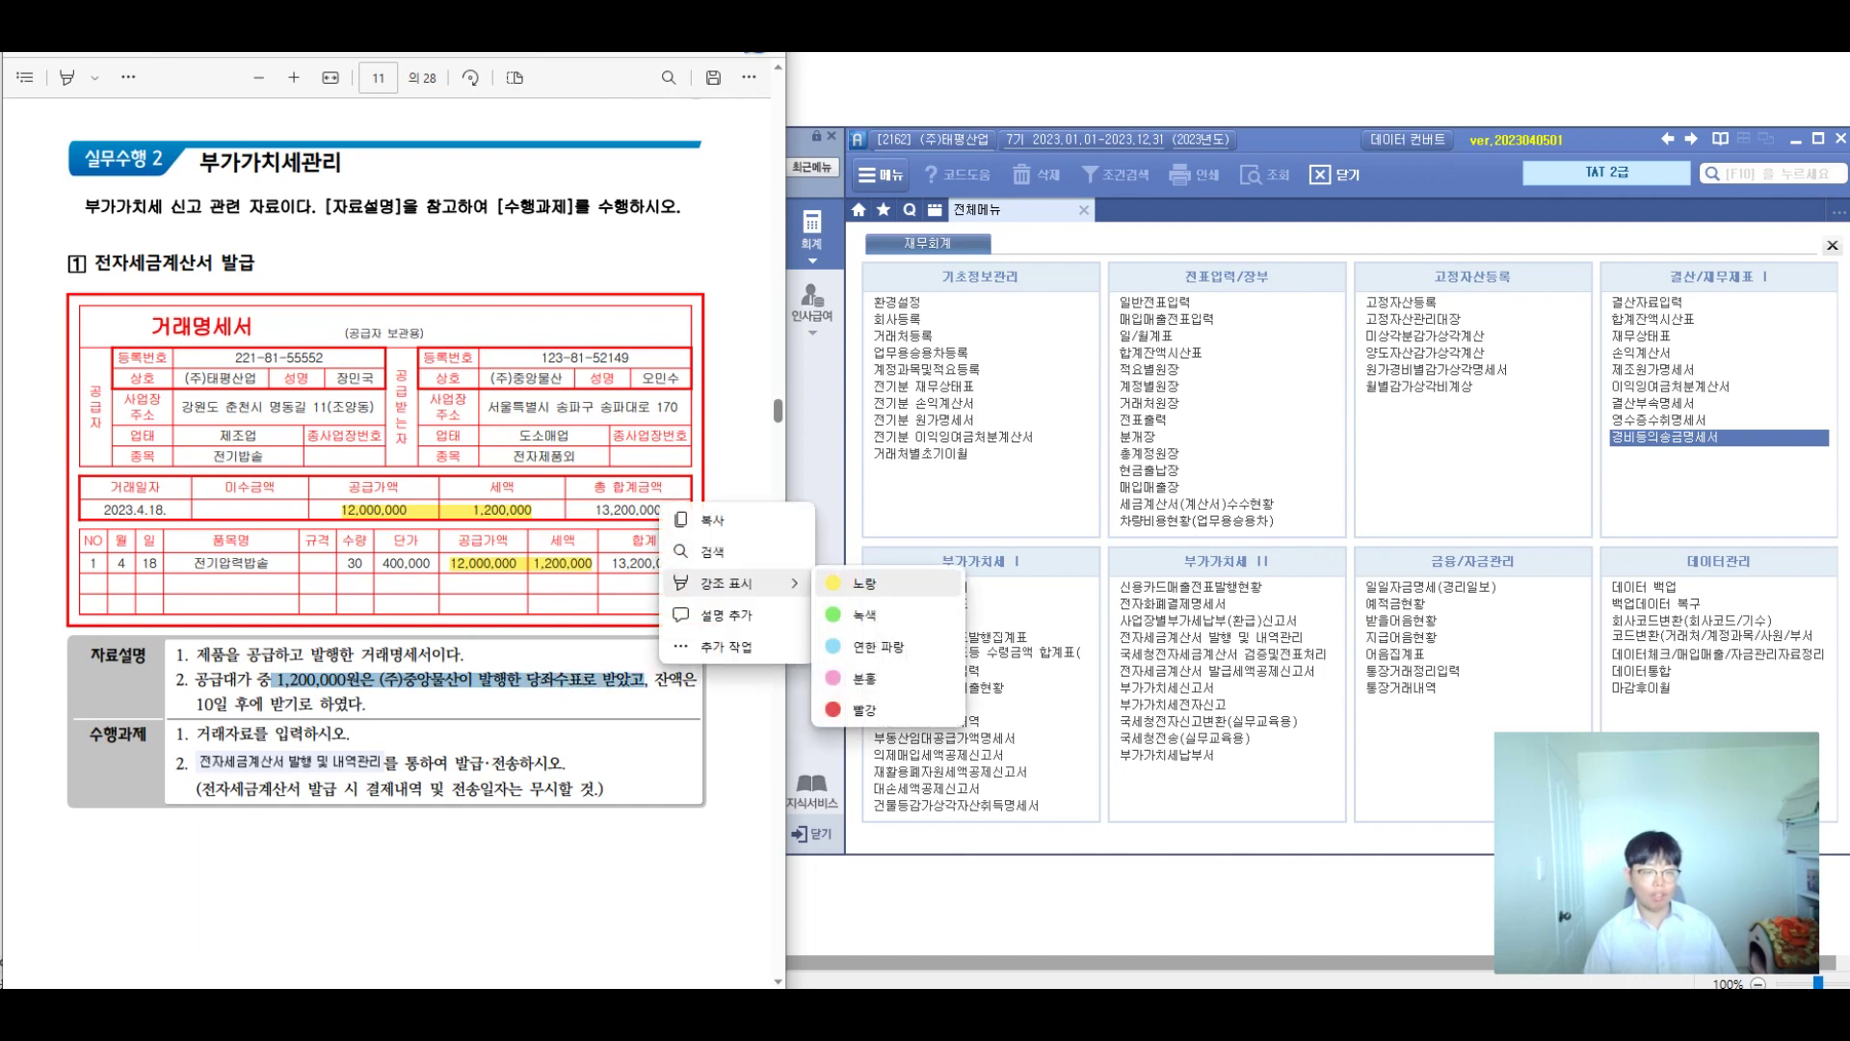
{"action": "left_click", "coordinate": [848, 583]}
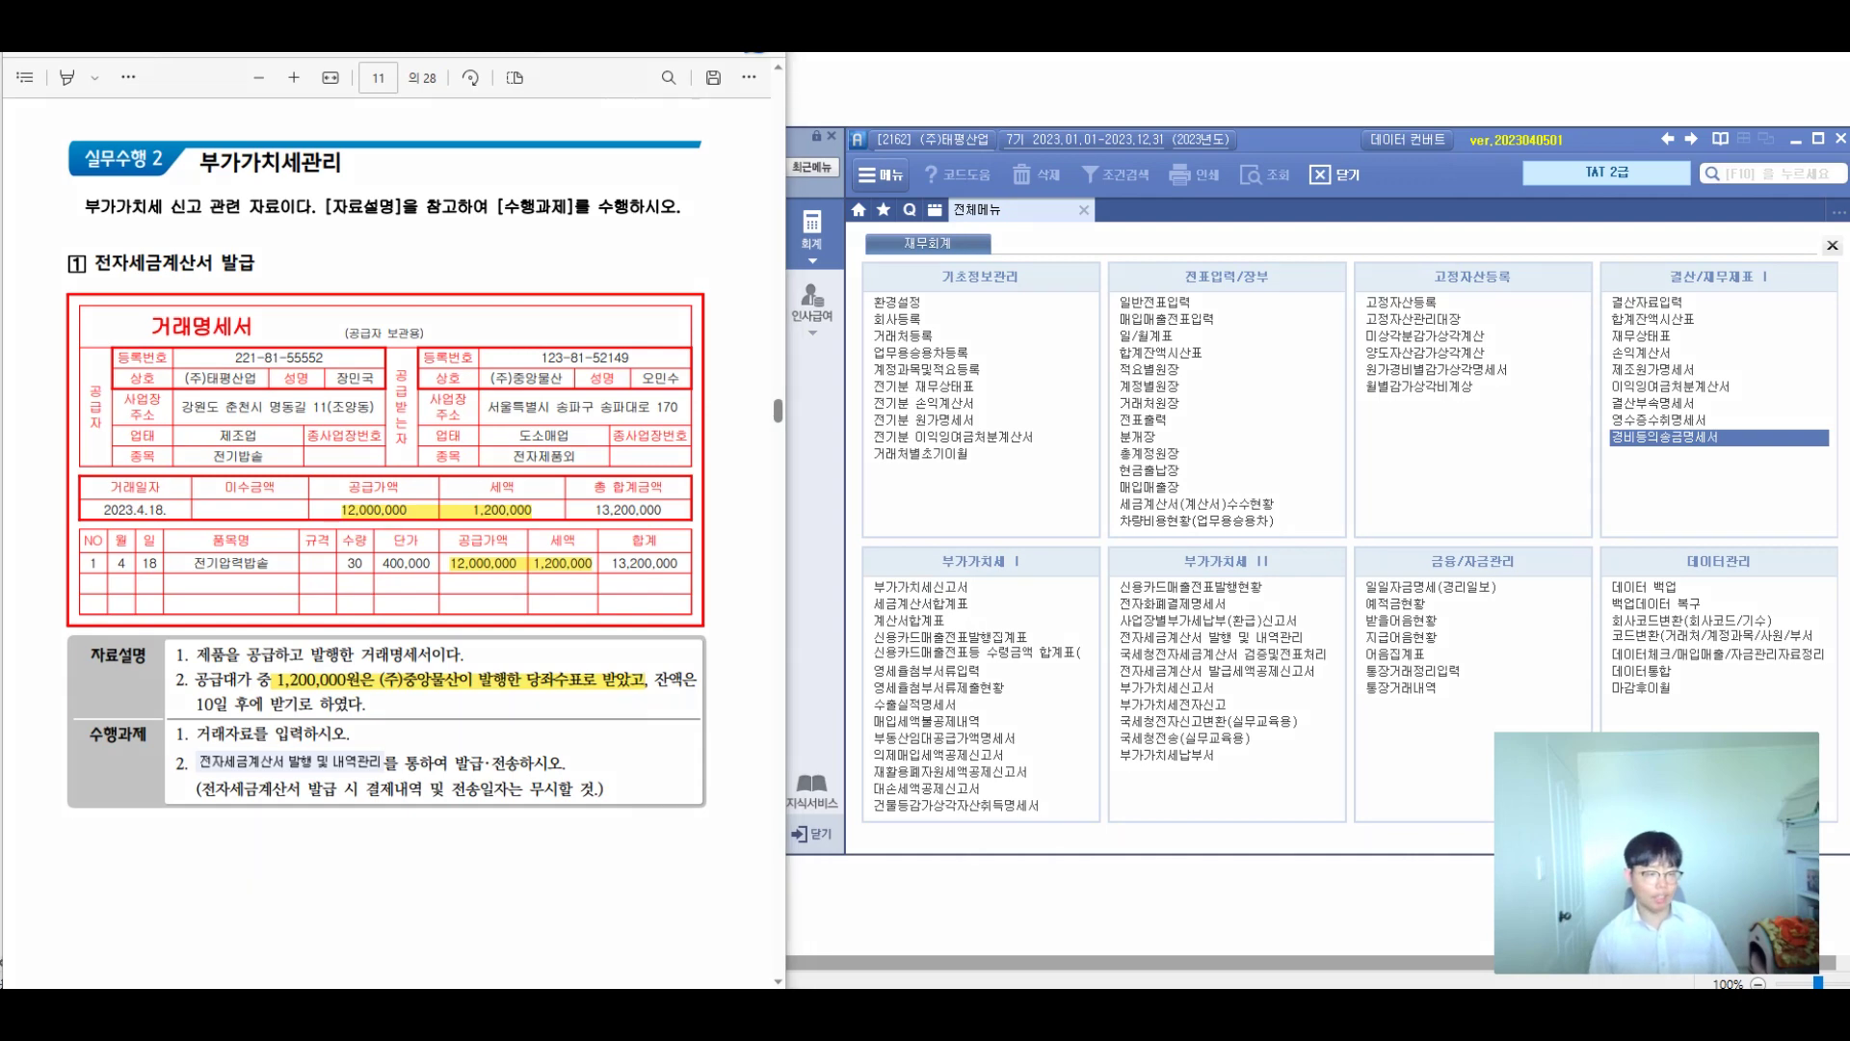
Point to the highlighted 당좌수표 phrase and handwrite "타인발행수표 현금" in quotation marks around it
{"action": "mouse_move", "coordinate": [495, 590]}
{"action": "left_mouse_down"}
{"action": "mouse_move", "coordinate": [453, 665]}
{"action": "mouse_move", "coordinate": [468, 653]}
{"action": "left_mouse_up"}
{"action": "mouse_move", "coordinate": [551, 597]}
{"action": "left_mouse_down"}
{"action": "mouse_move", "coordinate": [527, 643]}
{"action": "mouse_move", "coordinate": [628, 617]}
{"action": "mouse_move", "coordinate": [640, 638]}
{"action": "mouse_move", "coordinate": [663, 617]}
{"action": "mouse_move", "coordinate": [685, 624]}
{"action": "mouse_move", "coordinate": [684, 655]}
{"action": "left_mouse_up"}
{"action": "left_click_drag", "start_coordinate": [686, 598], "coordinate": [737, 632]}
{"action": "mouse_move", "coordinate": [564, 710]}
{"action": "left_mouse_down"}
{"action": "mouse_move", "coordinate": [589, 758]}
{"action": "mouse_move", "coordinate": [624, 733]}
{"action": "mouse_move", "coordinate": [659, 738]}
{"action": "left_mouse_up"}
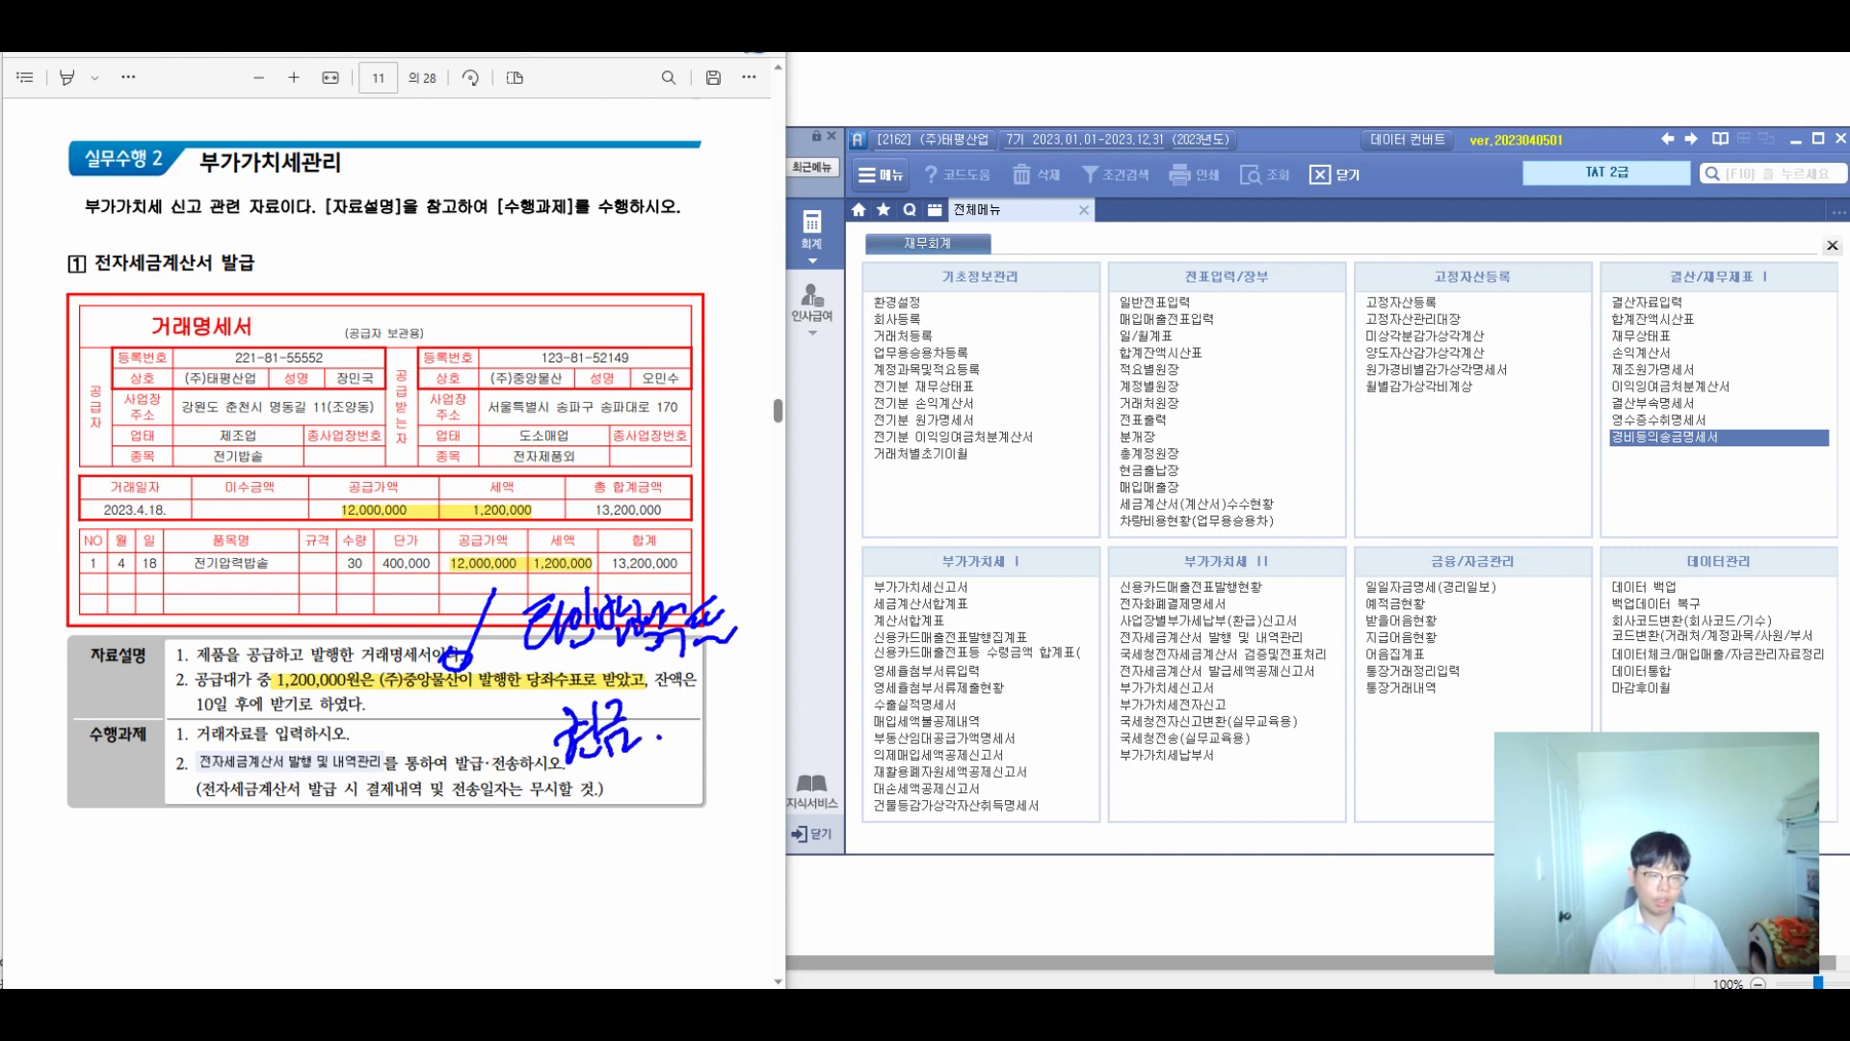
{"action": "left_click_drag", "start_coordinate": [521, 588], "coordinate": [526, 607]}
{"action": "left_click_drag", "start_coordinate": [532, 587], "coordinate": [537, 605]}
{"action": "left_click_drag", "start_coordinate": [646, 696], "coordinate": [647, 721]}
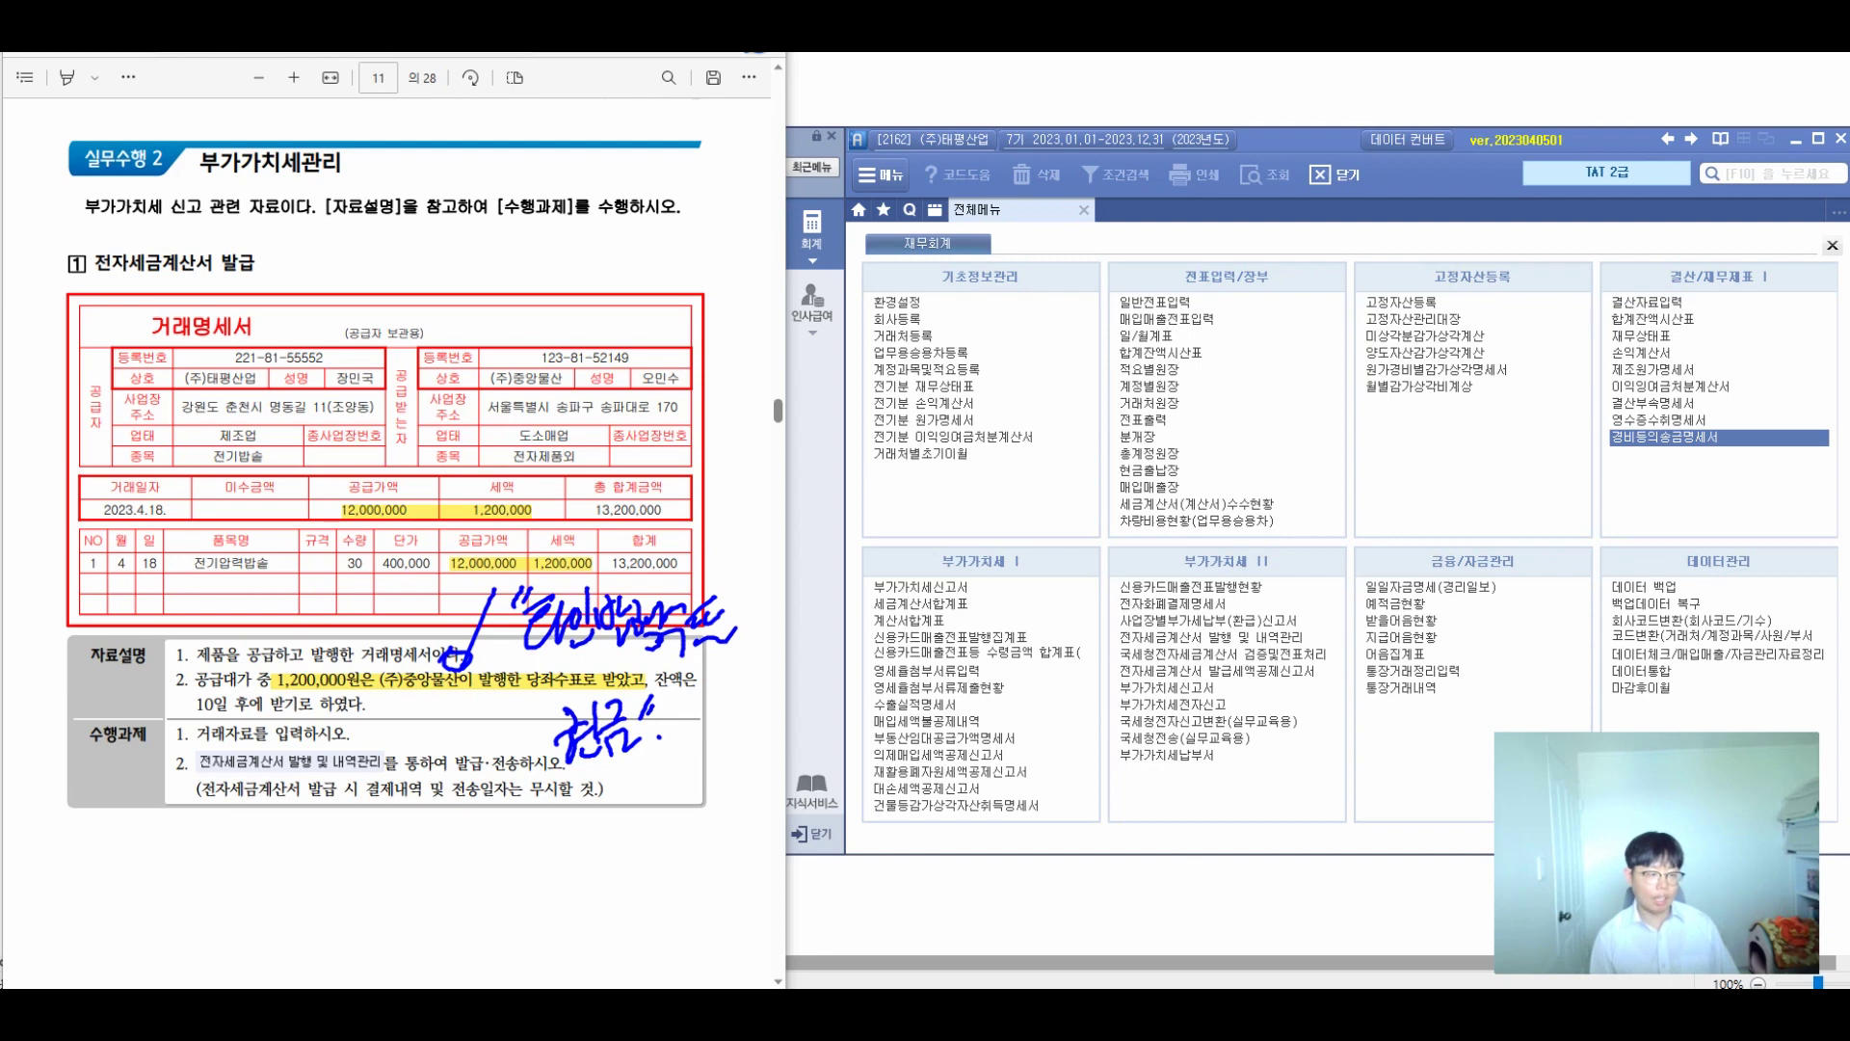
Circle the area under the 10일 후에 받기로 wording, mark it with an arrow and handwrite "외상매출금" below the task box
{"action": "left_click_drag", "start_coordinate": [308, 695], "coordinate": [289, 751]}
{"action": "mouse_move", "coordinate": [176, 839]}
{"action": "left_mouse_down"}
{"action": "mouse_move", "coordinate": [251, 757]}
{"action": "mouse_move", "coordinate": [243, 795]}
{"action": "mouse_move", "coordinate": [304, 812]}
{"action": "mouse_move", "coordinate": [326, 881]}
{"action": "mouse_move", "coordinate": [358, 812]}
{"action": "mouse_move", "coordinate": [381, 819]}
{"action": "mouse_move", "coordinate": [400, 878]}
{"action": "left_mouse_up"}
{"action": "mouse_move", "coordinate": [409, 798]}
{"action": "left_mouse_down"}
{"action": "mouse_move", "coordinate": [445, 848]}
{"action": "mouse_move", "coordinate": [455, 810]}
{"action": "mouse_move", "coordinate": [466, 872]}
{"action": "mouse_move", "coordinate": [483, 866]}
{"action": "left_mouse_up"}
{"action": "left_click_drag", "start_coordinate": [414, 825], "coordinate": [424, 846]}
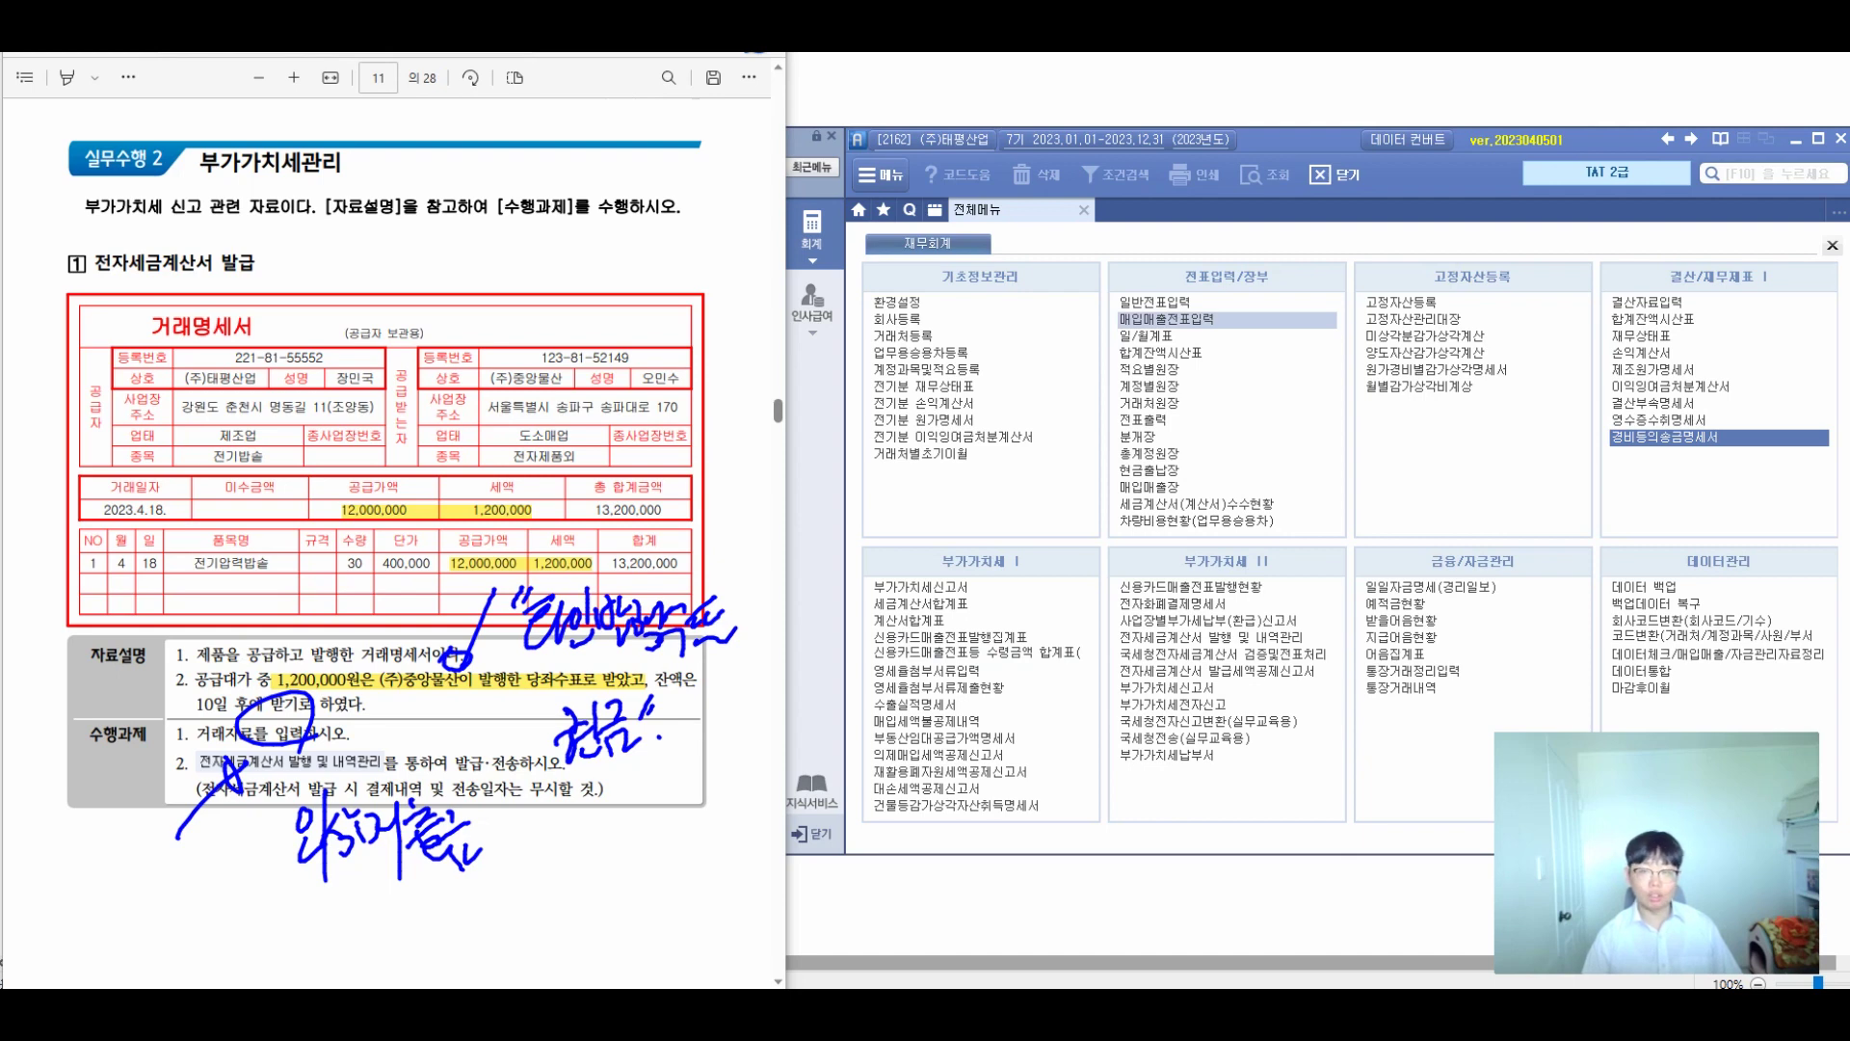
Open 매입매출전표입력 and set the voucher date to month 4, day 18
{"action": "left_click", "coordinate": [1167, 319]}
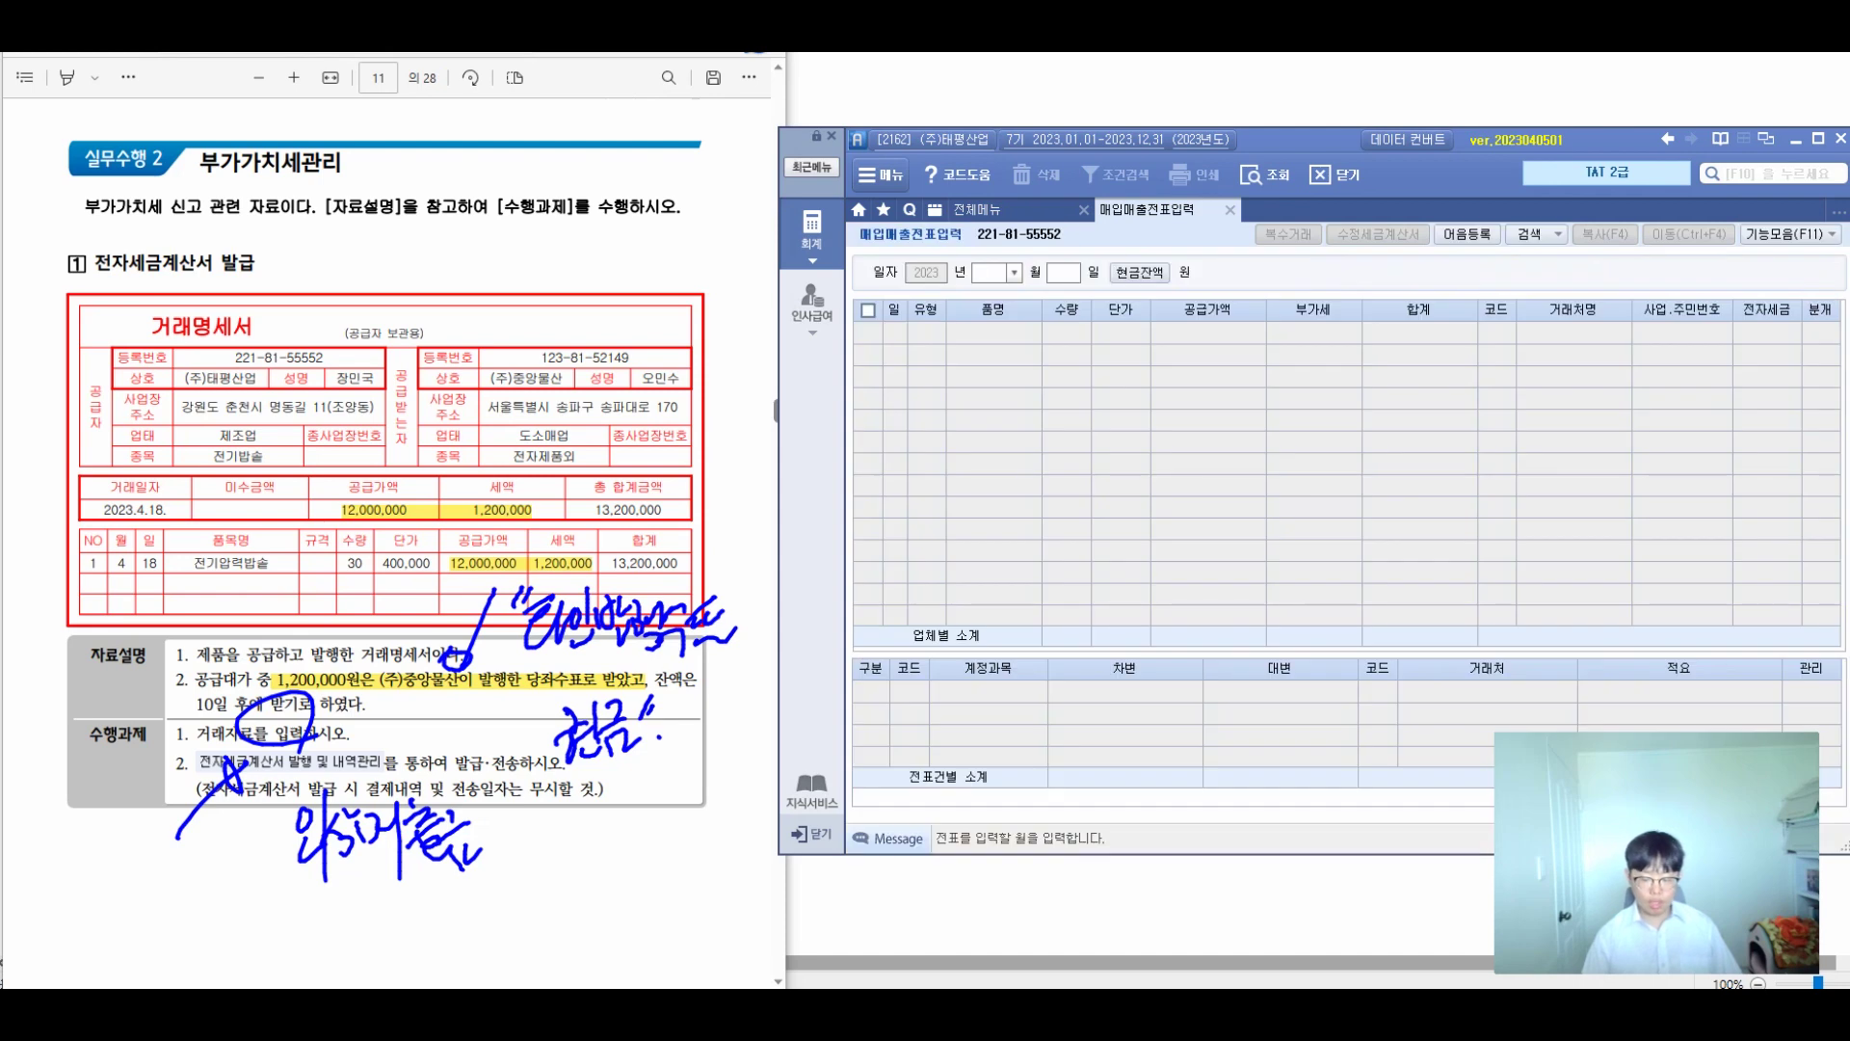
{"action": "type", "text": "4"}
{"action": "key", "text": "Return"}
{"action": "type", "text": "18"}
{"action": "key", "text": "Return"}
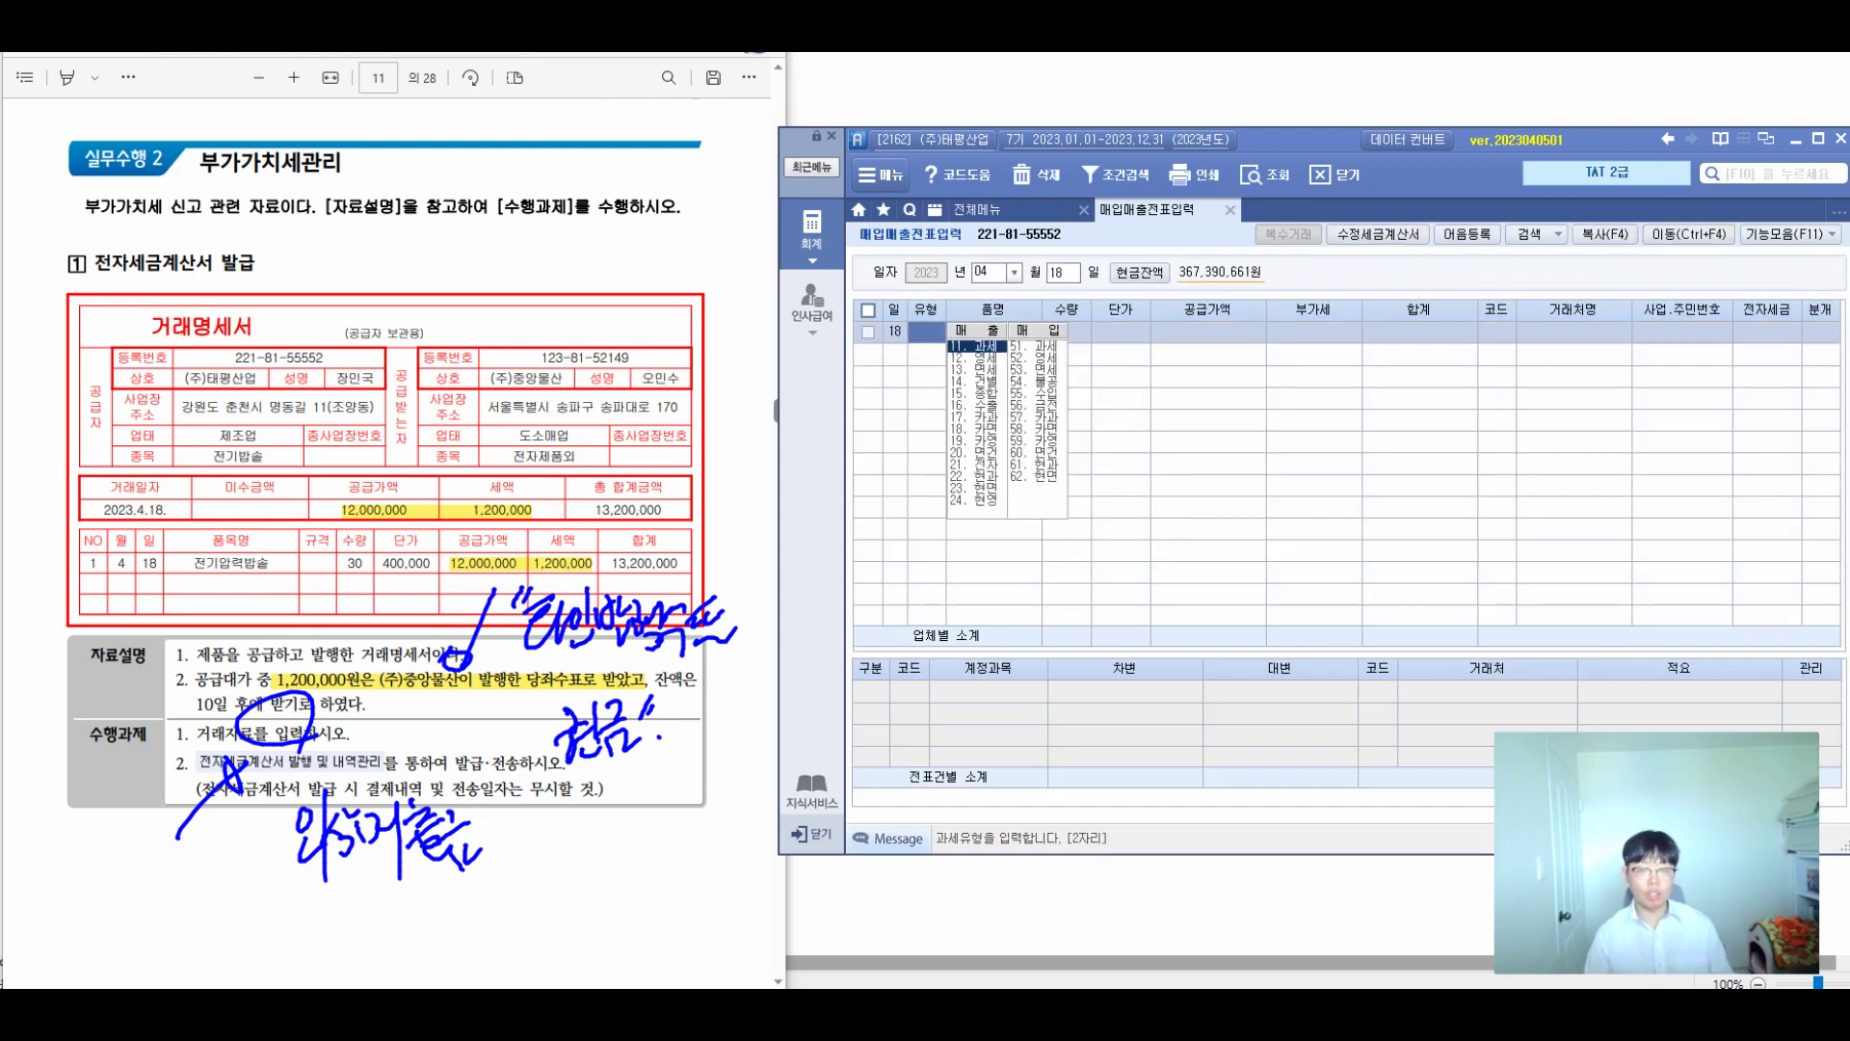
Set the voucher line's type to 11 과세 and its item name to 2-1, leaving quantity and unit price blank
{"action": "type", "text": "11"}
{"action": "key", "text": "Return"}
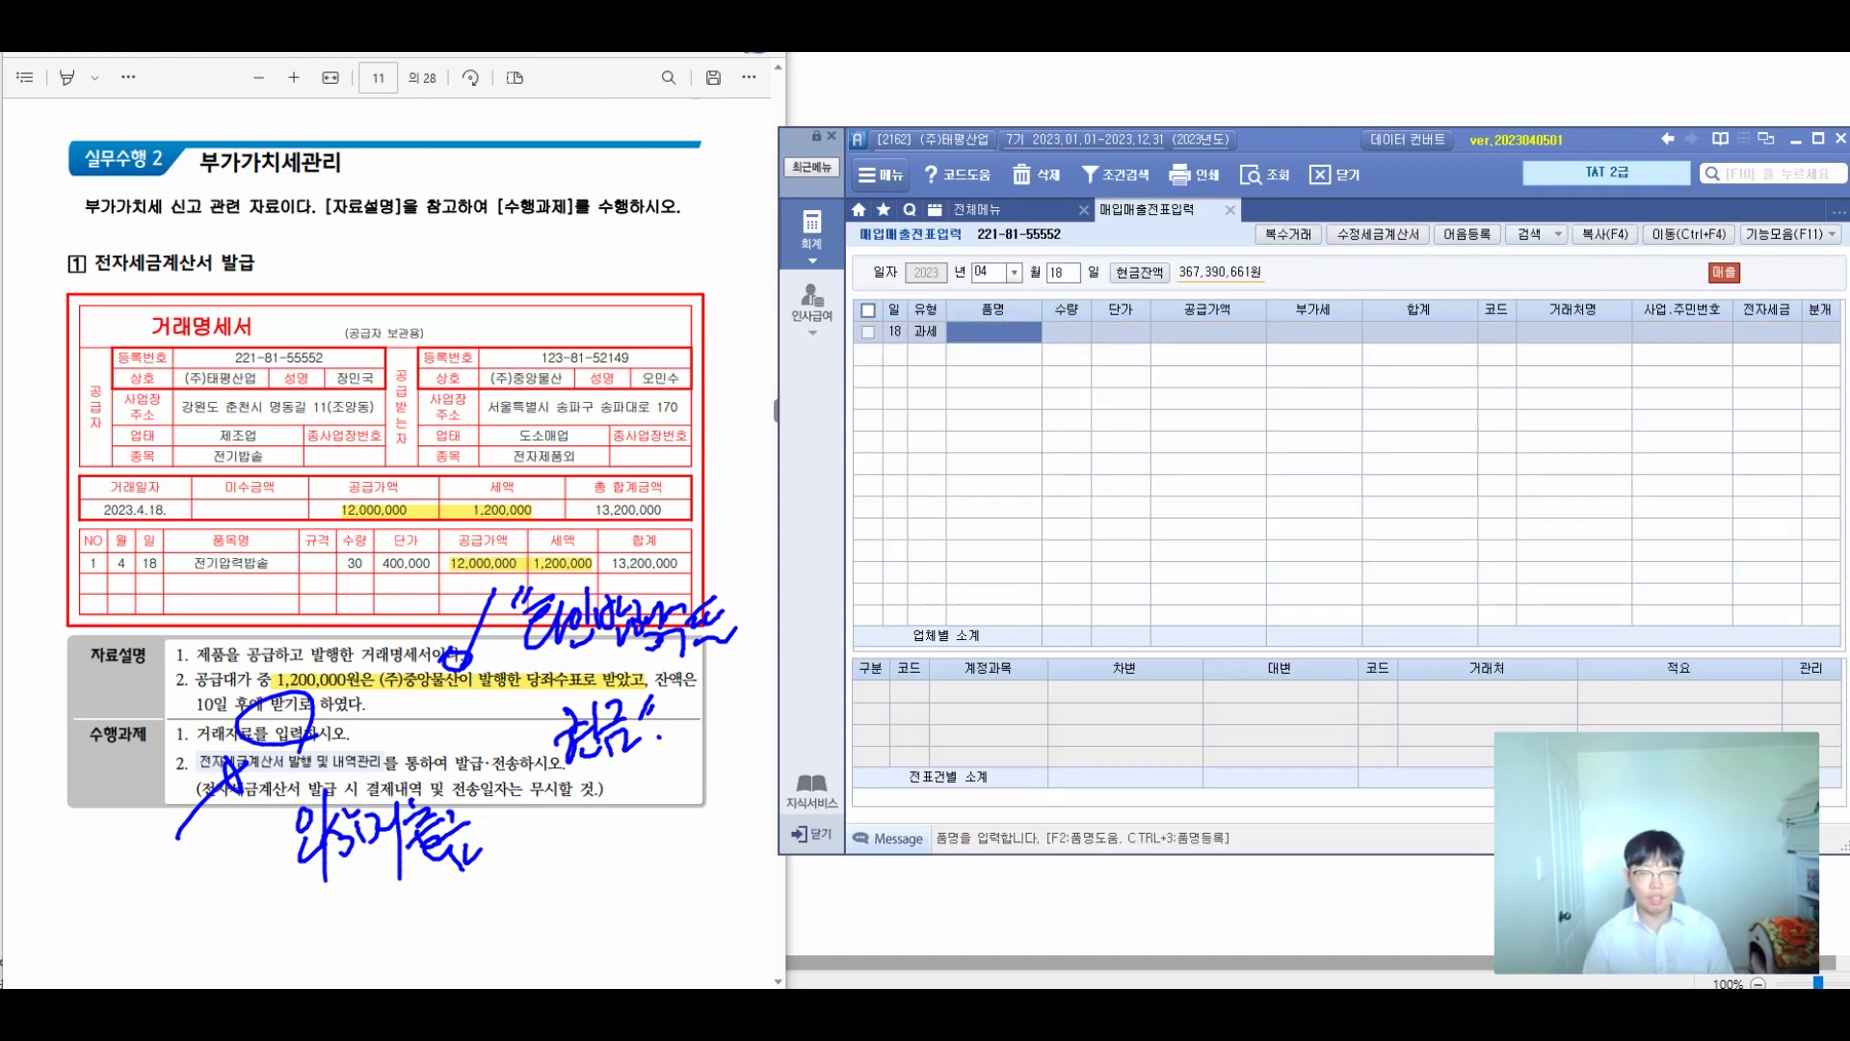
{"action": "type", "text": "ㅈ"}
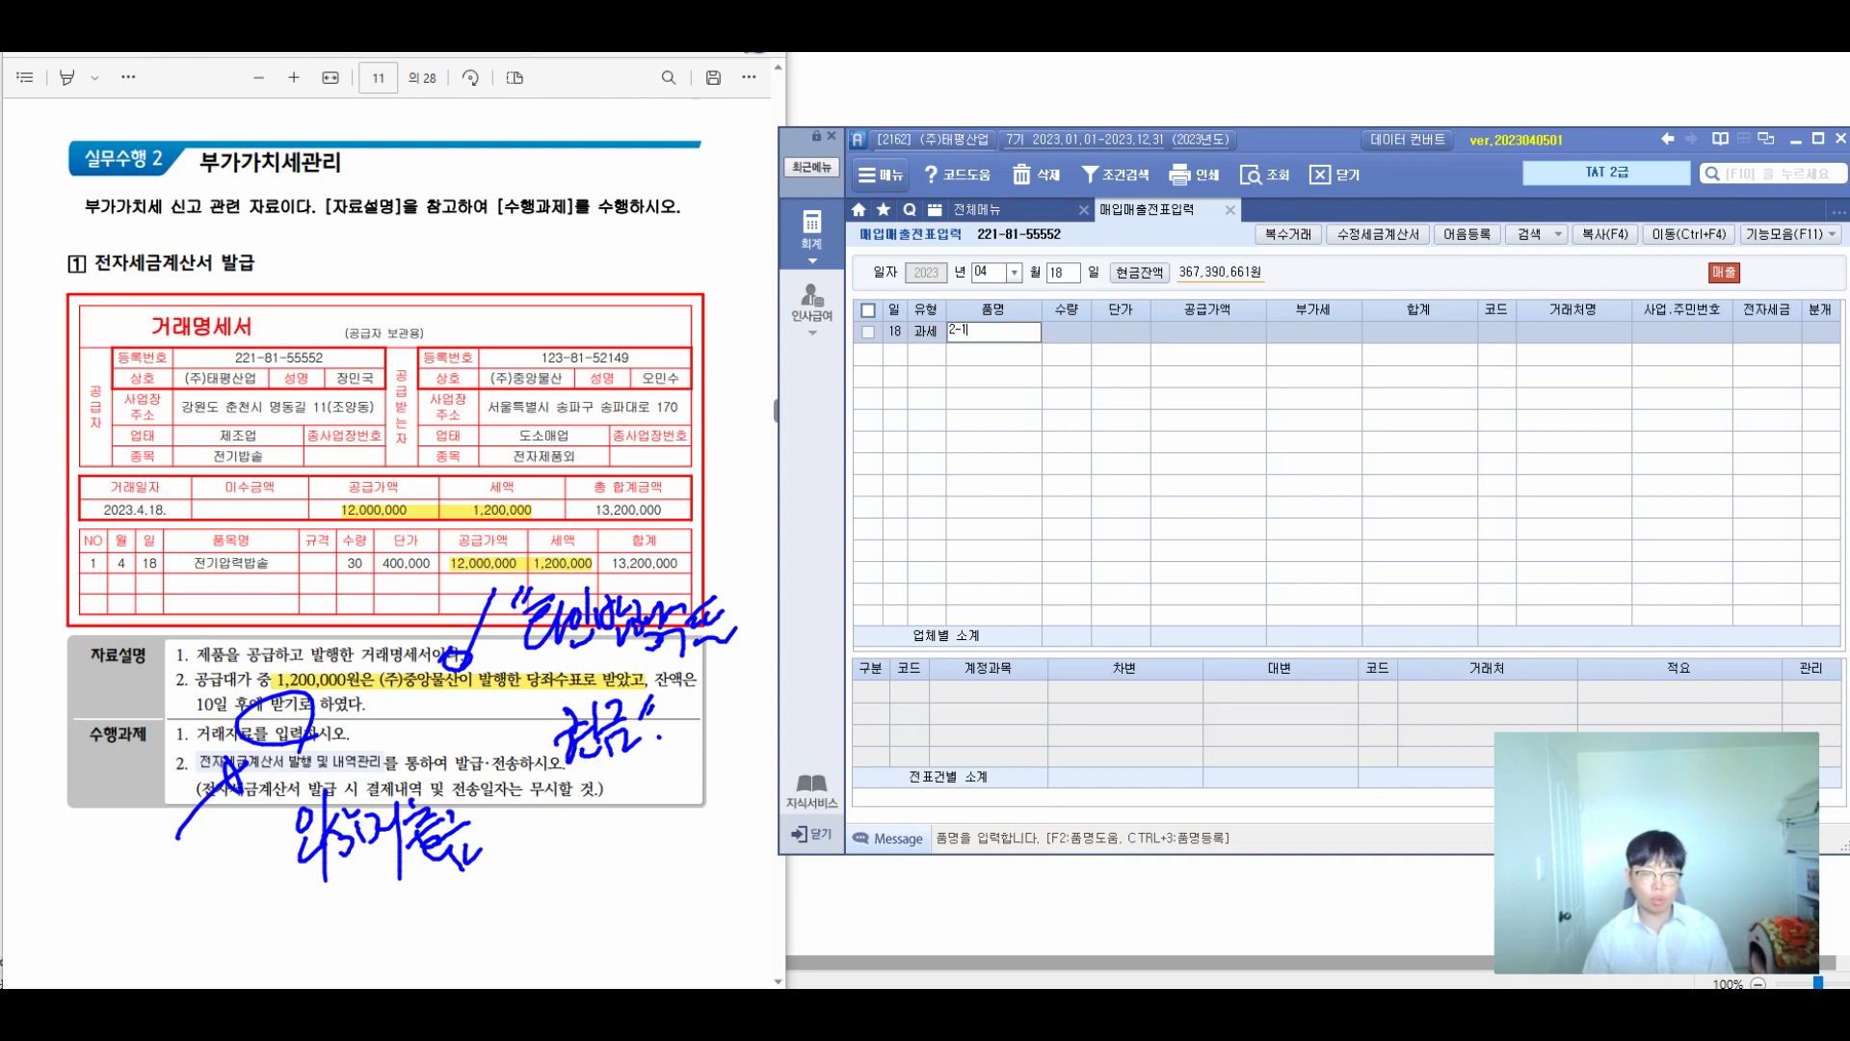
{"action": "type", "text": "-1"}
{"action": "key", "text": "Return"}
{"action": "key", "text": "Return"}
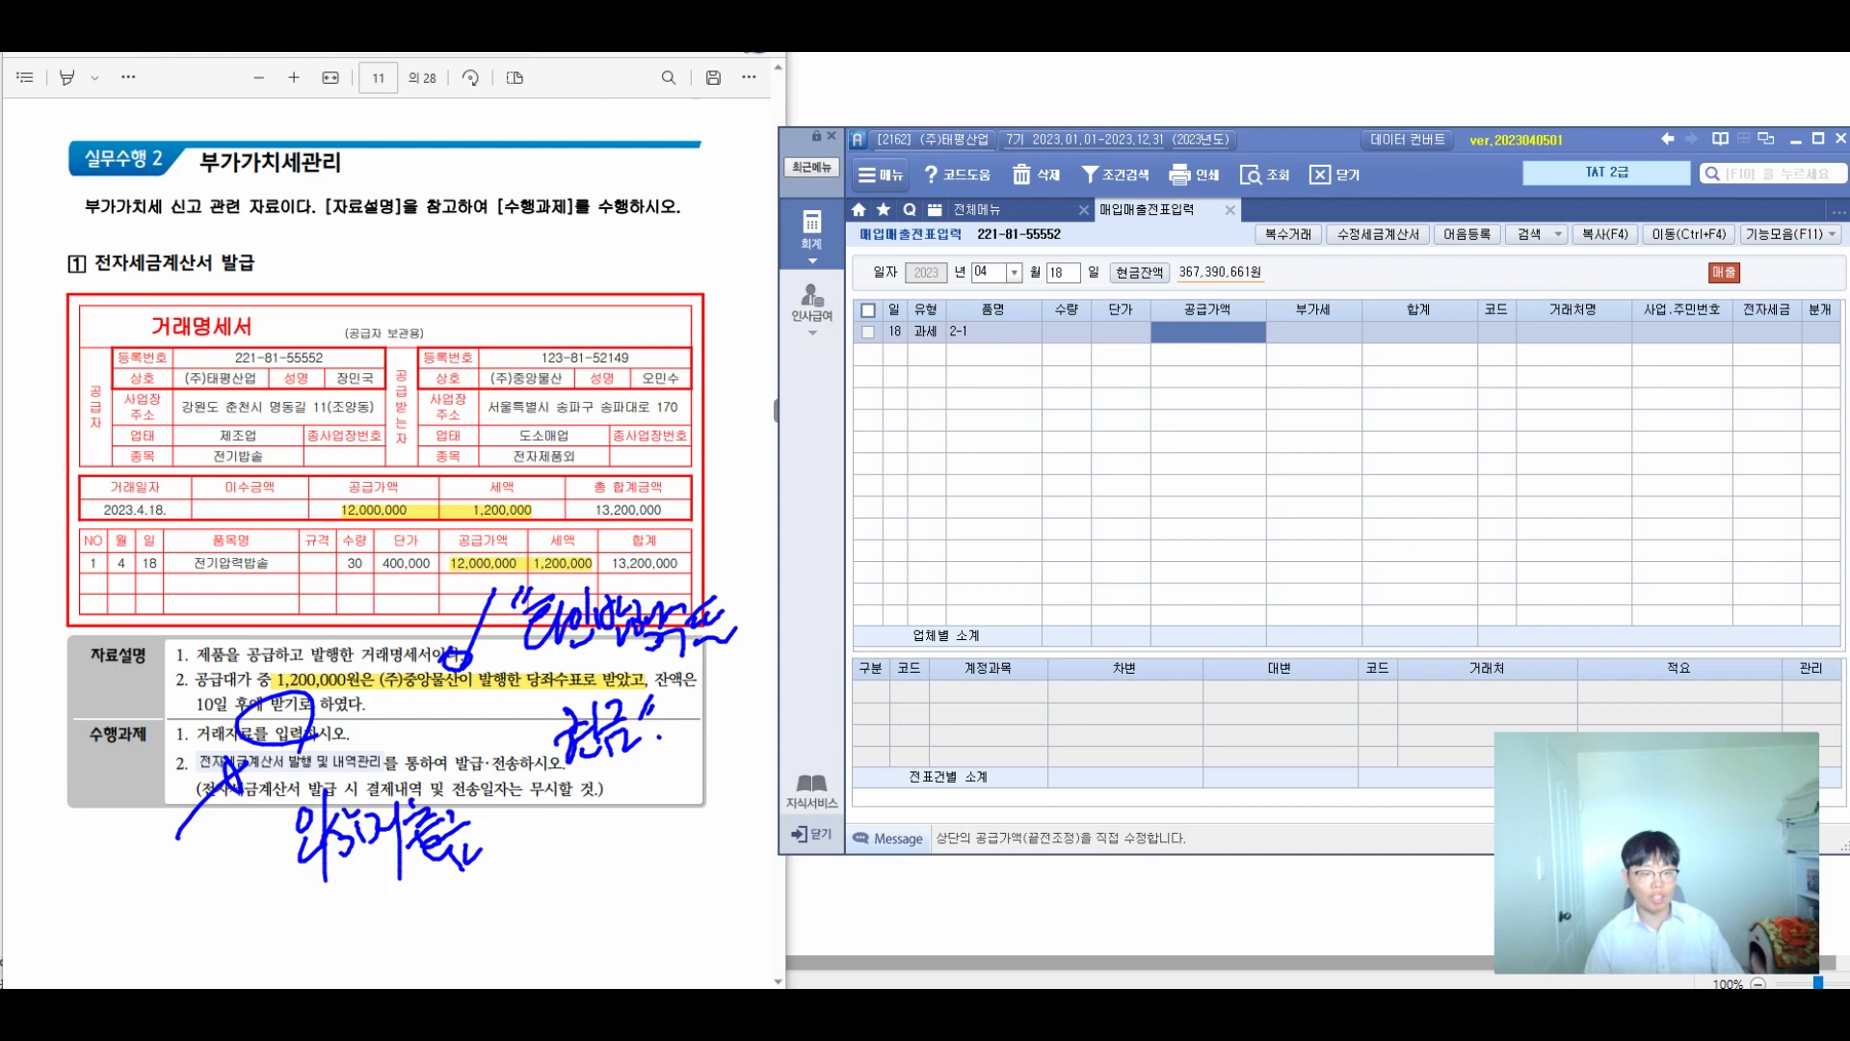
Enter a supply value of 12,000,000 and look up (주)중앙물산 as the line's trading partner
{"action": "type", "text": "12000000"}
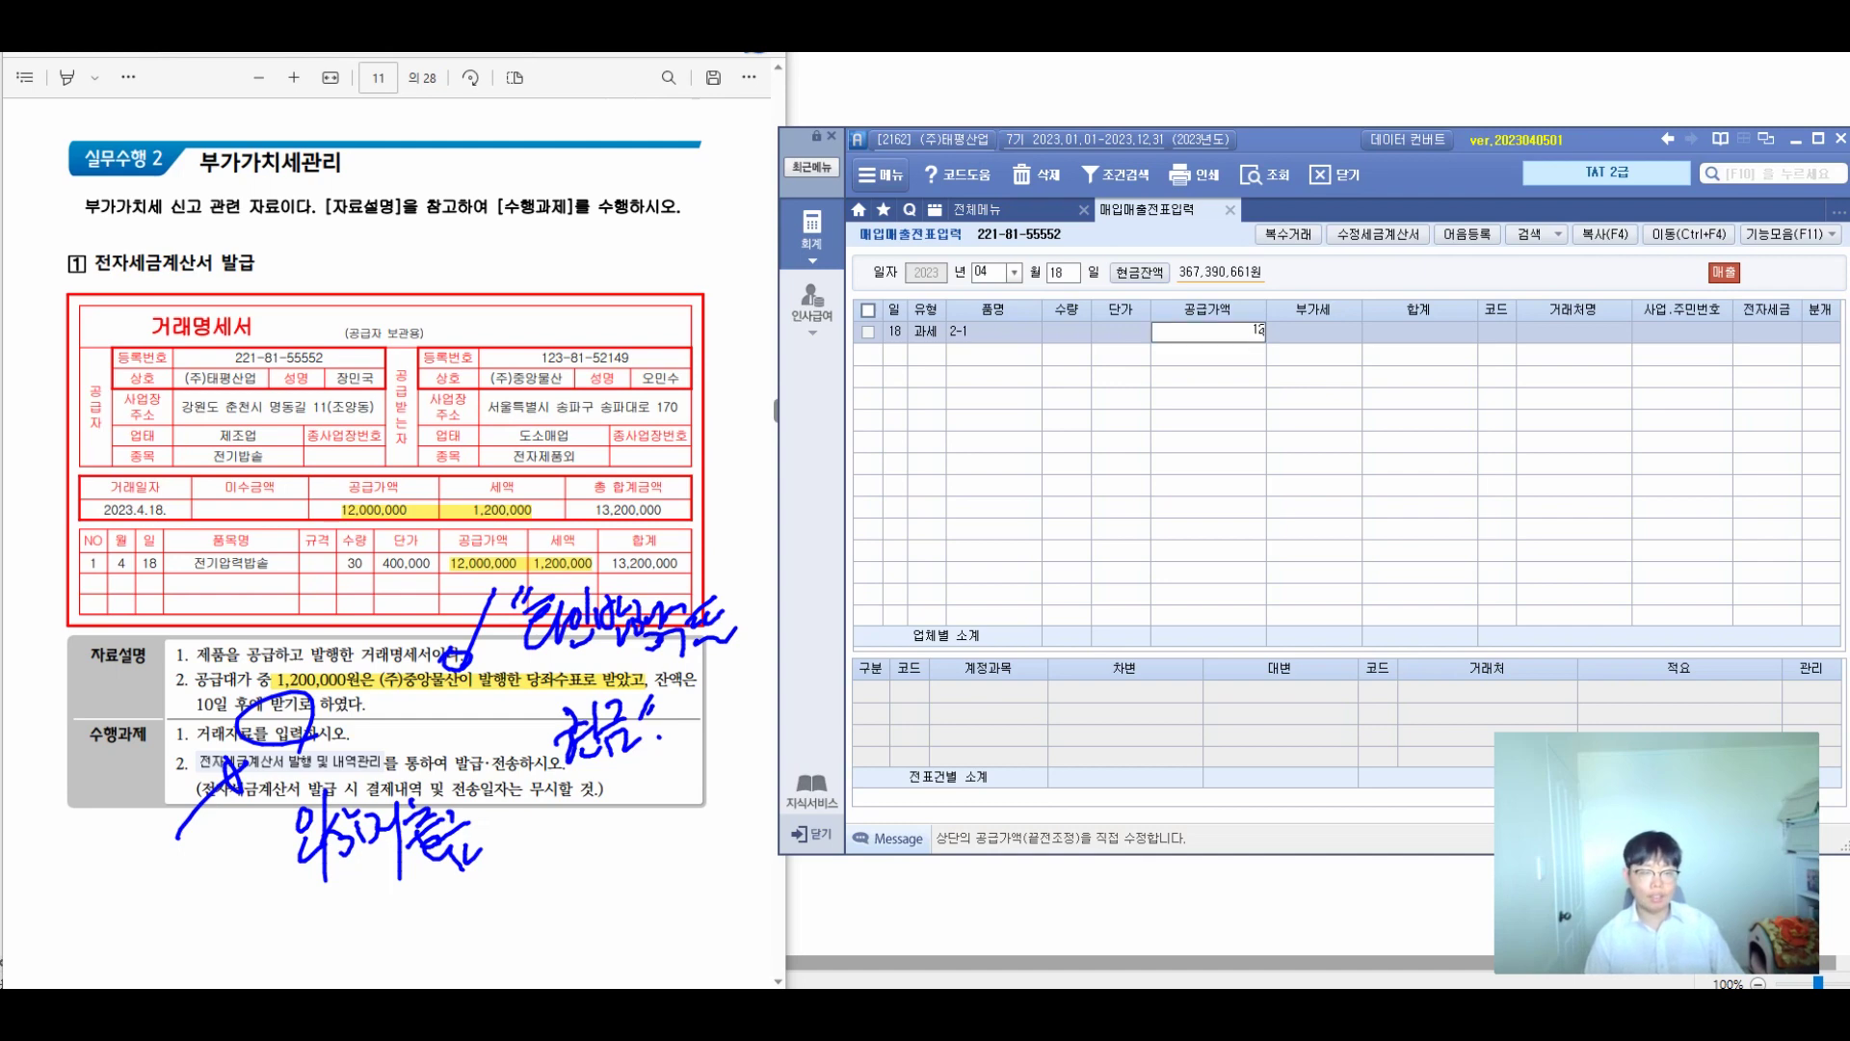
{"action": "key", "text": "Return"}
{"action": "key", "text": "Return"}
{"action": "key", "text": "F2"}
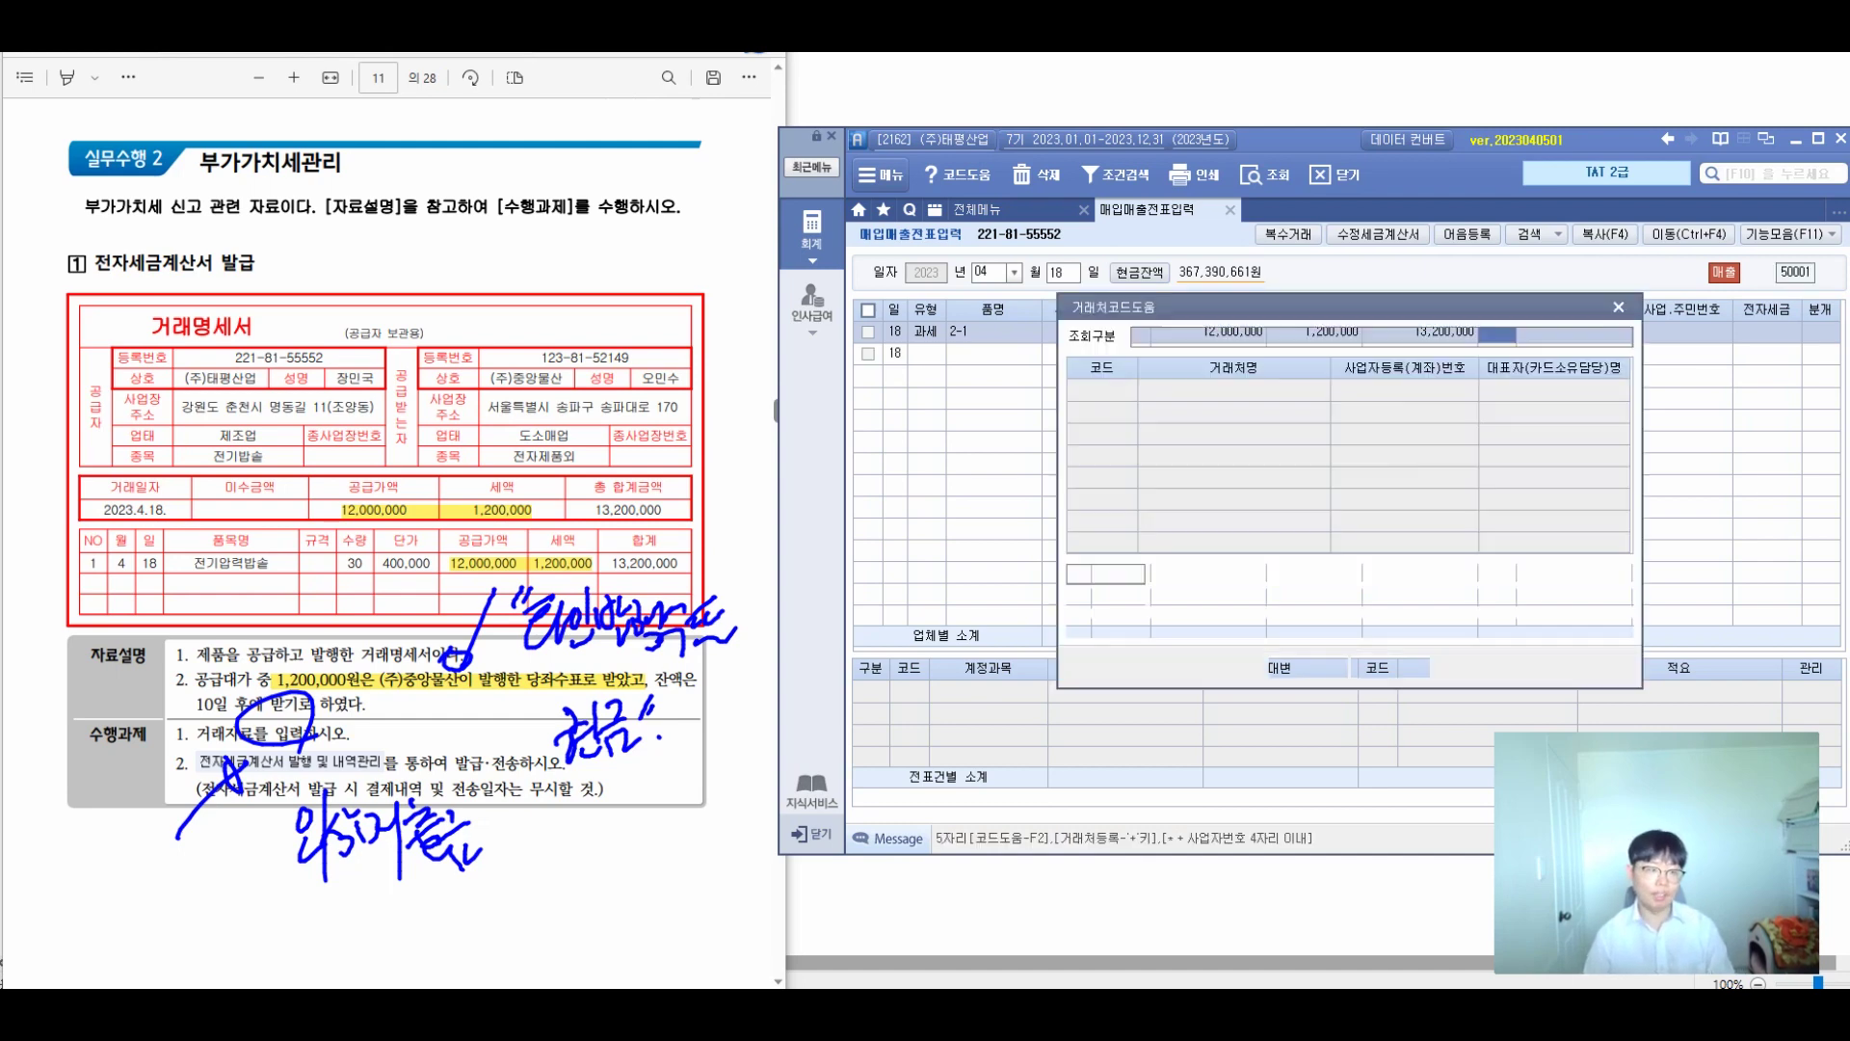
{"action": "type", "text": "중앙물산"}
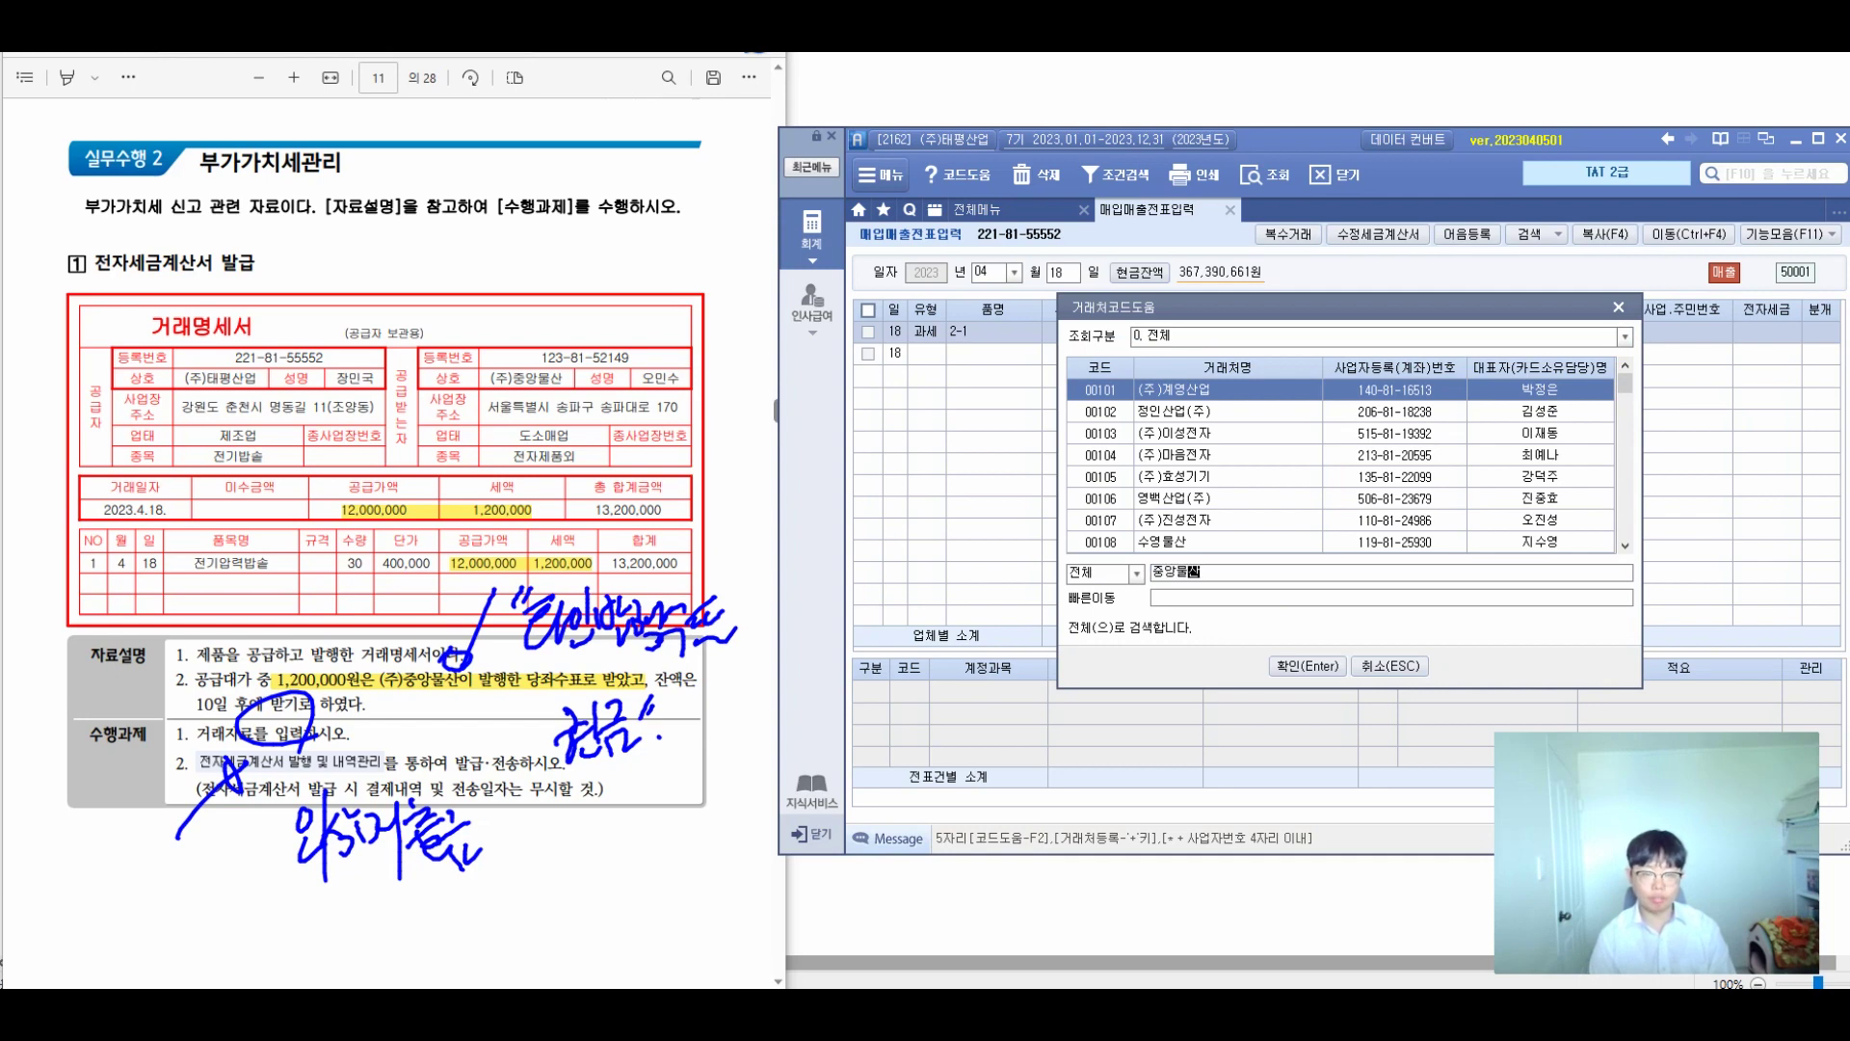
{"action": "key", "text": "Return"}
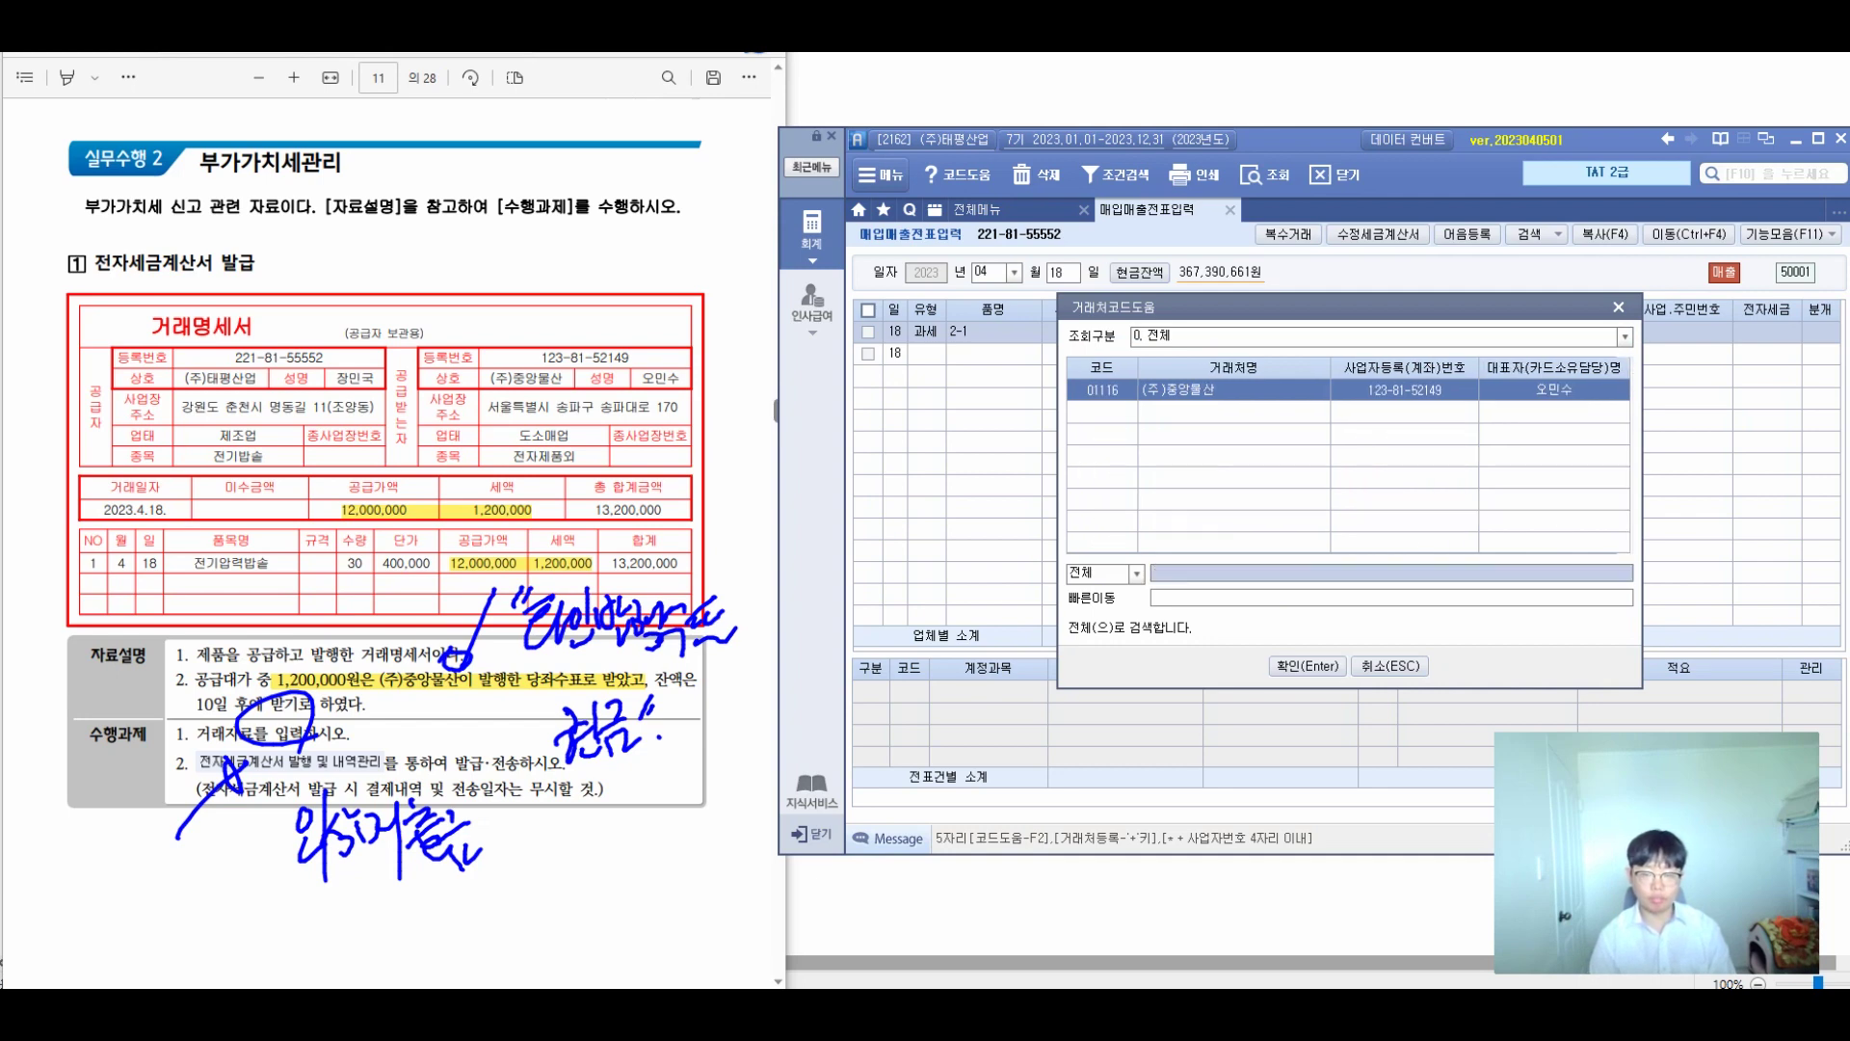
{"action": "key", "text": "Return"}
{"action": "key", "text": "Return"}
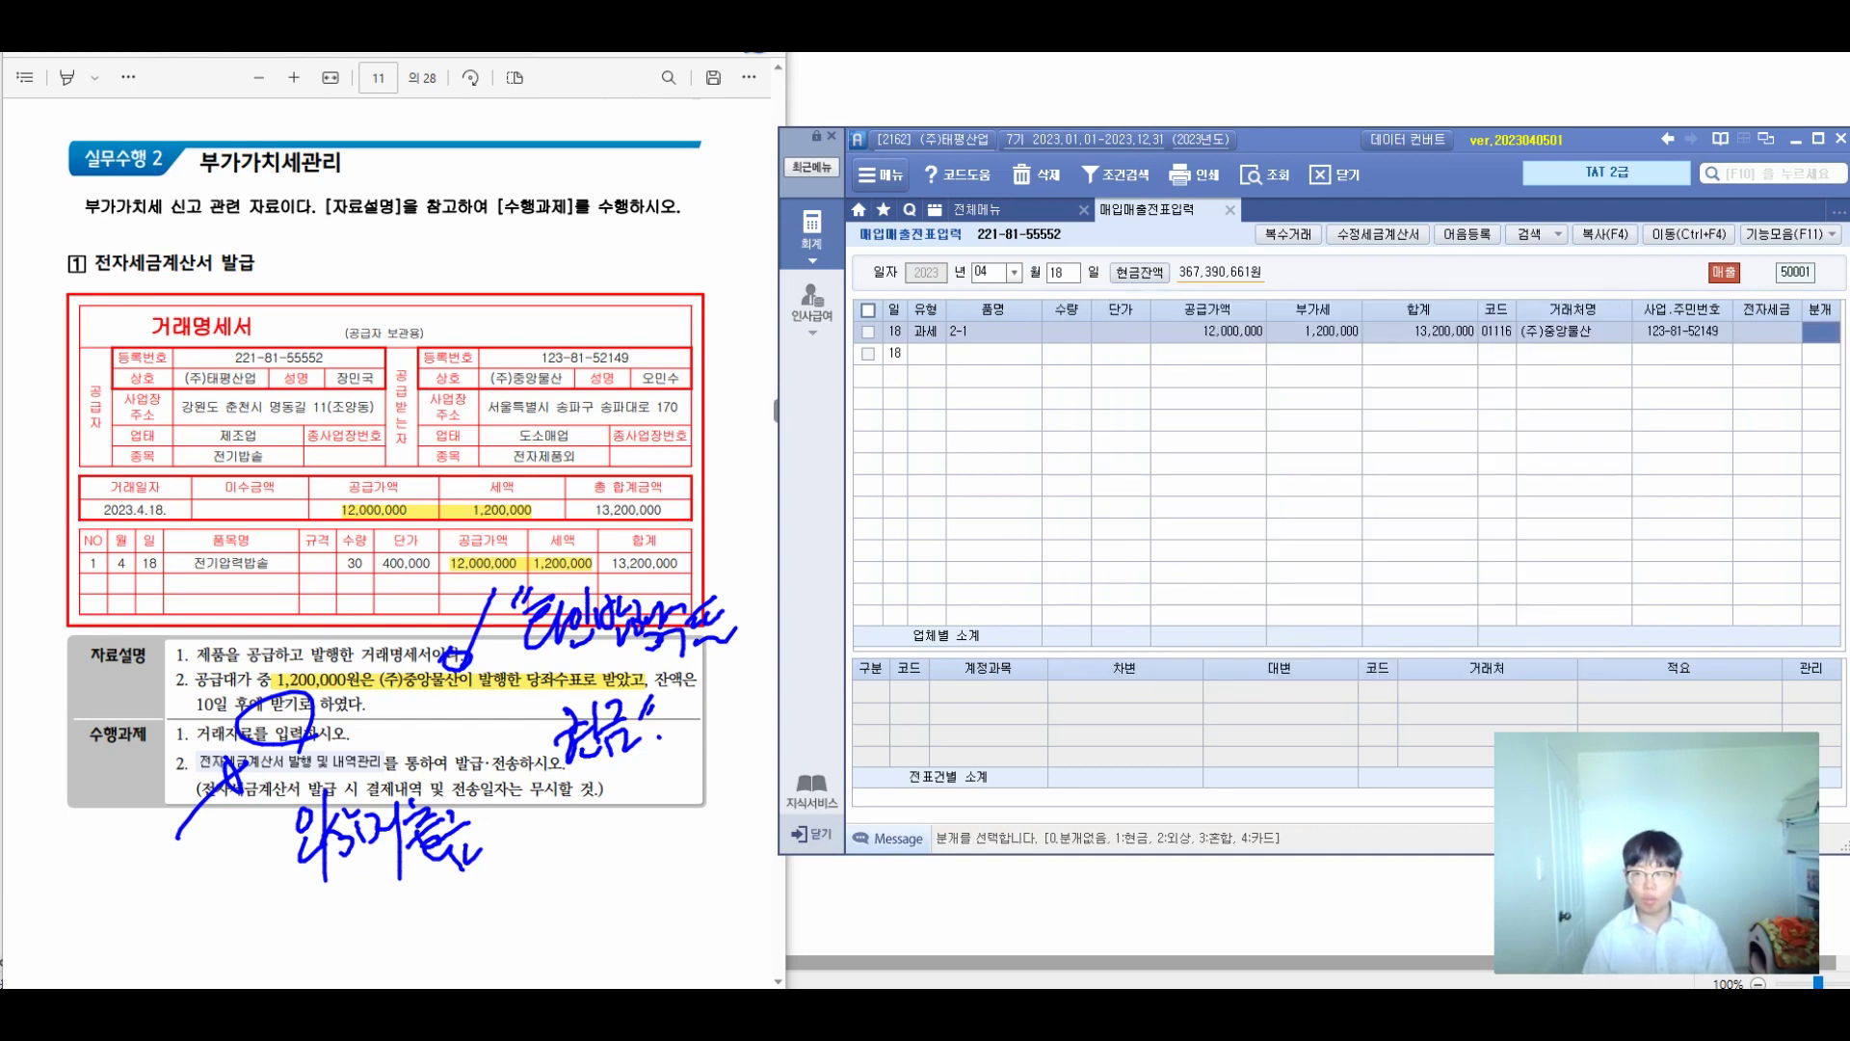
Set the journal type to 3 혼합 and add a debit line for account 101 현금 with 1,200,000
{"action": "type", "text": "3"}
{"action": "key", "text": "Return"}
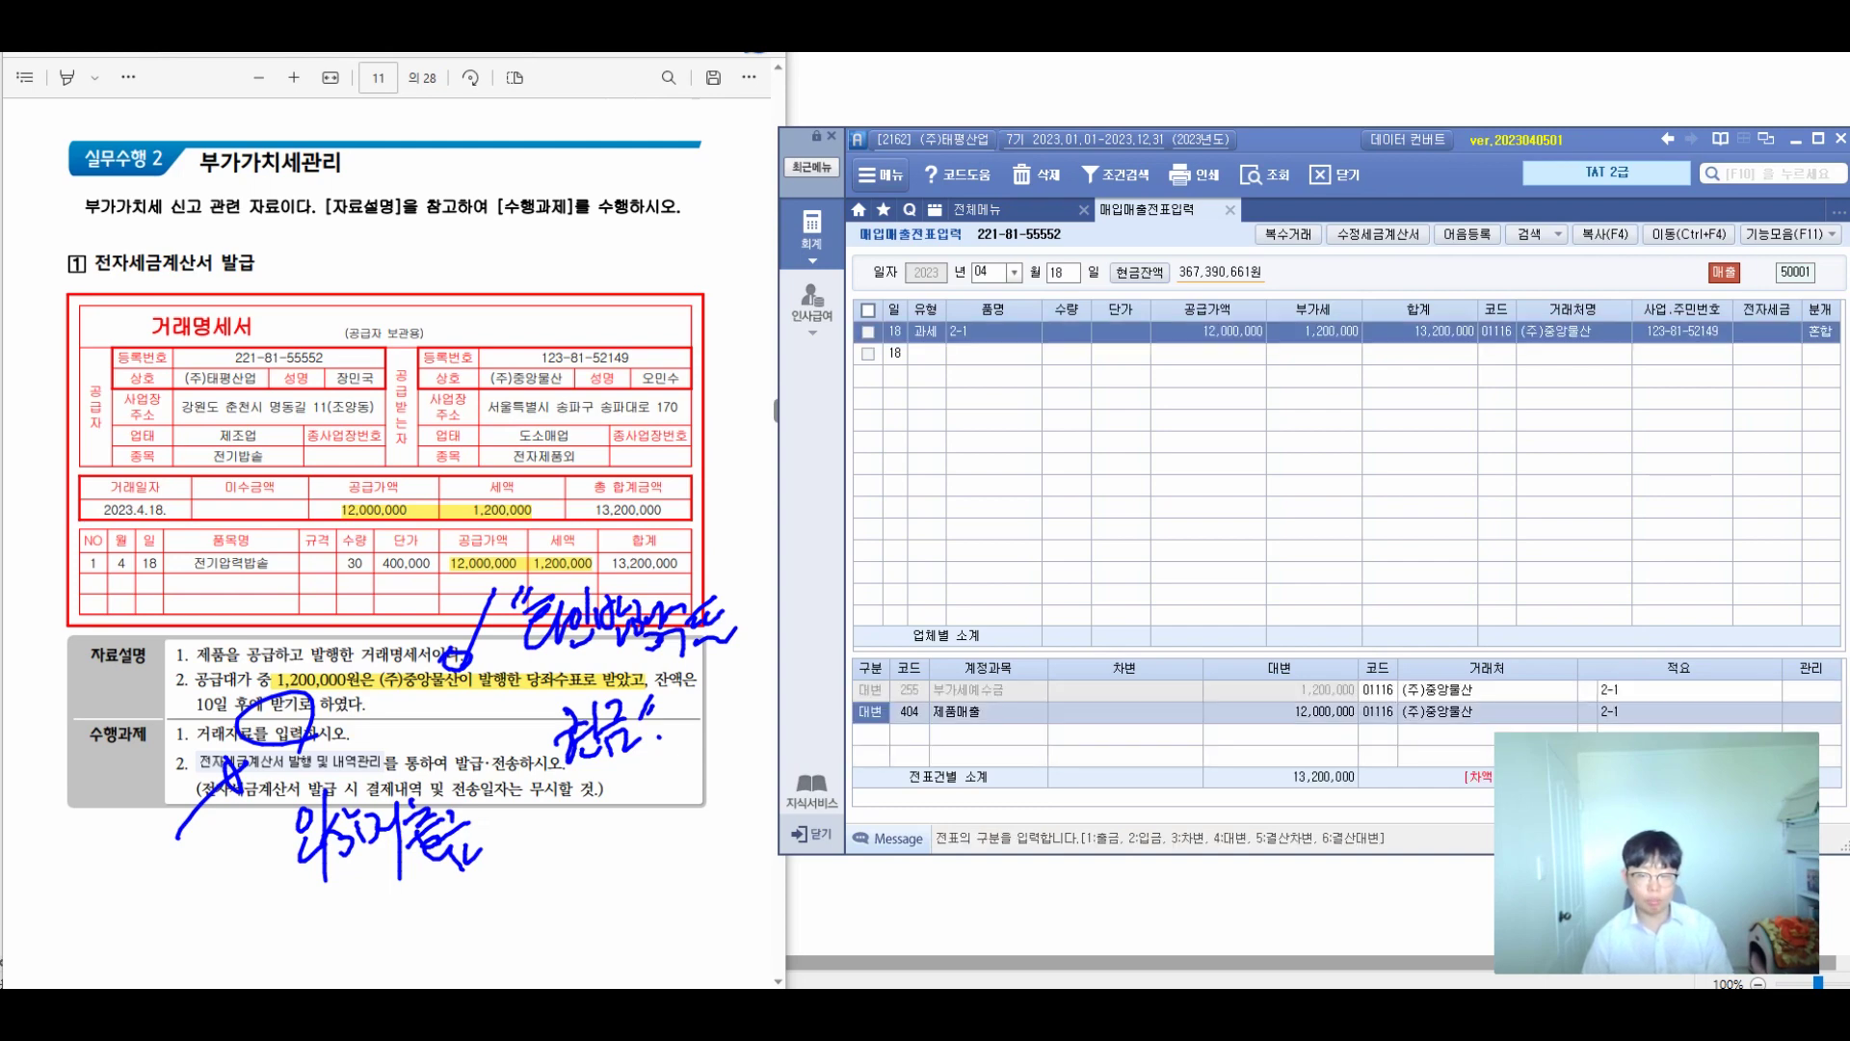
{"action": "key", "text": "Return"}
{"action": "type", "text": "3"}
{"action": "key", "text": "Return"}
{"action": "type", "text": "101"}
{"action": "key", "text": "Return"}
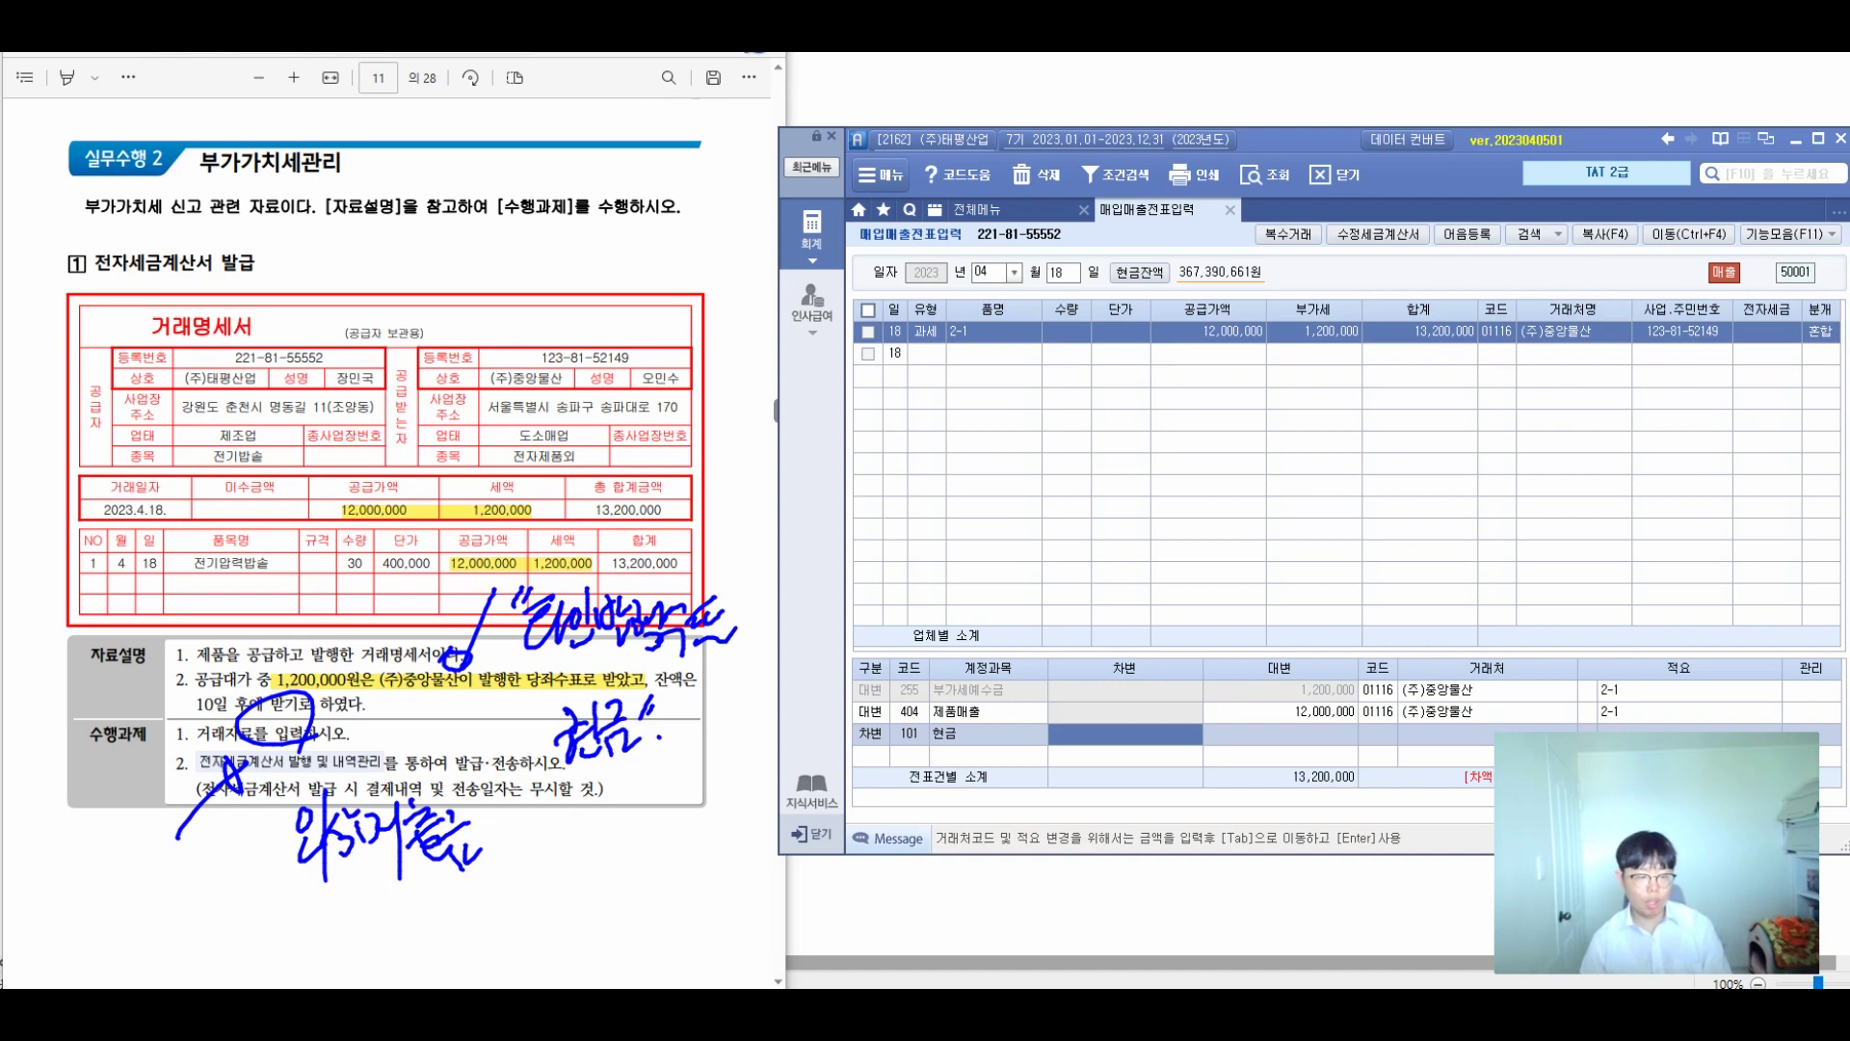
{"action": "type", "text": "1200000"}
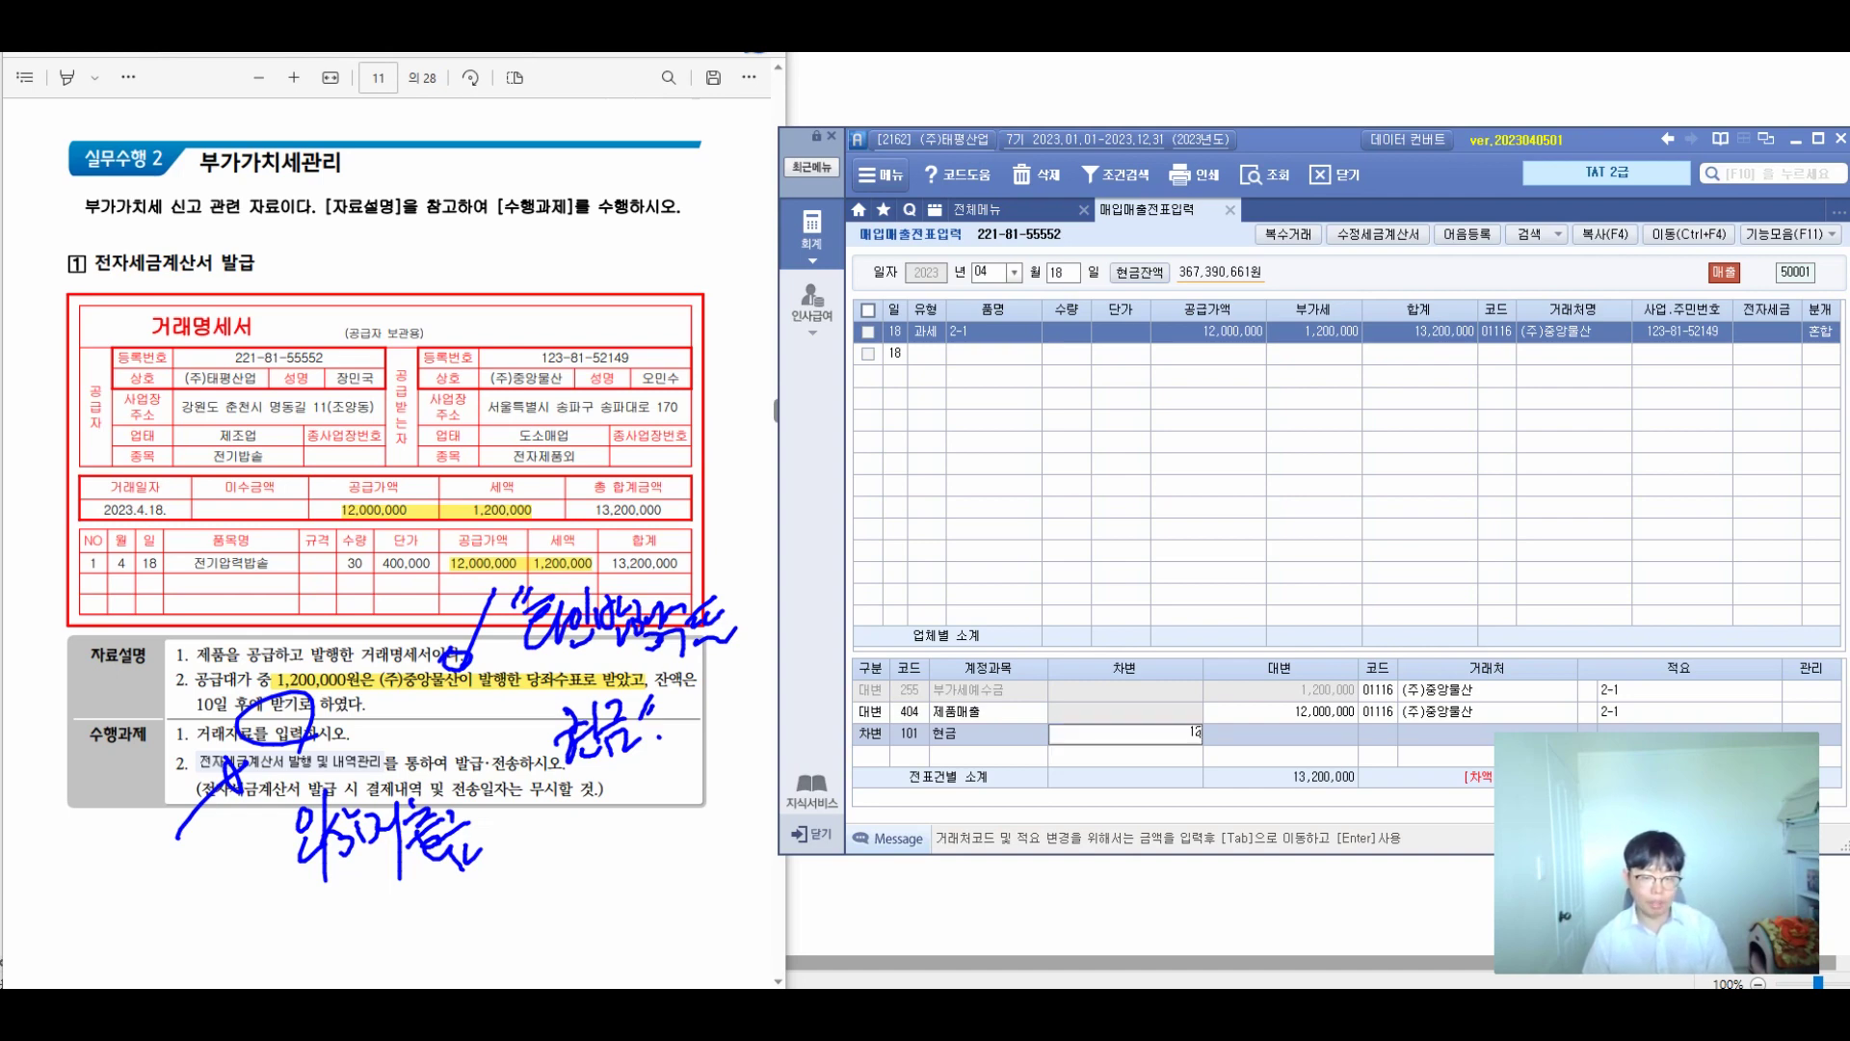
{"action": "key", "text": "Return"}
Add a debit line for account 108 외상매출금 with 12,000,000 and shift the accounting window upward
{"action": "type", "text": "3"}
{"action": "key", "text": "Return"}
{"action": "type", "text": "108"}
{"action": "key", "text": "Return"}
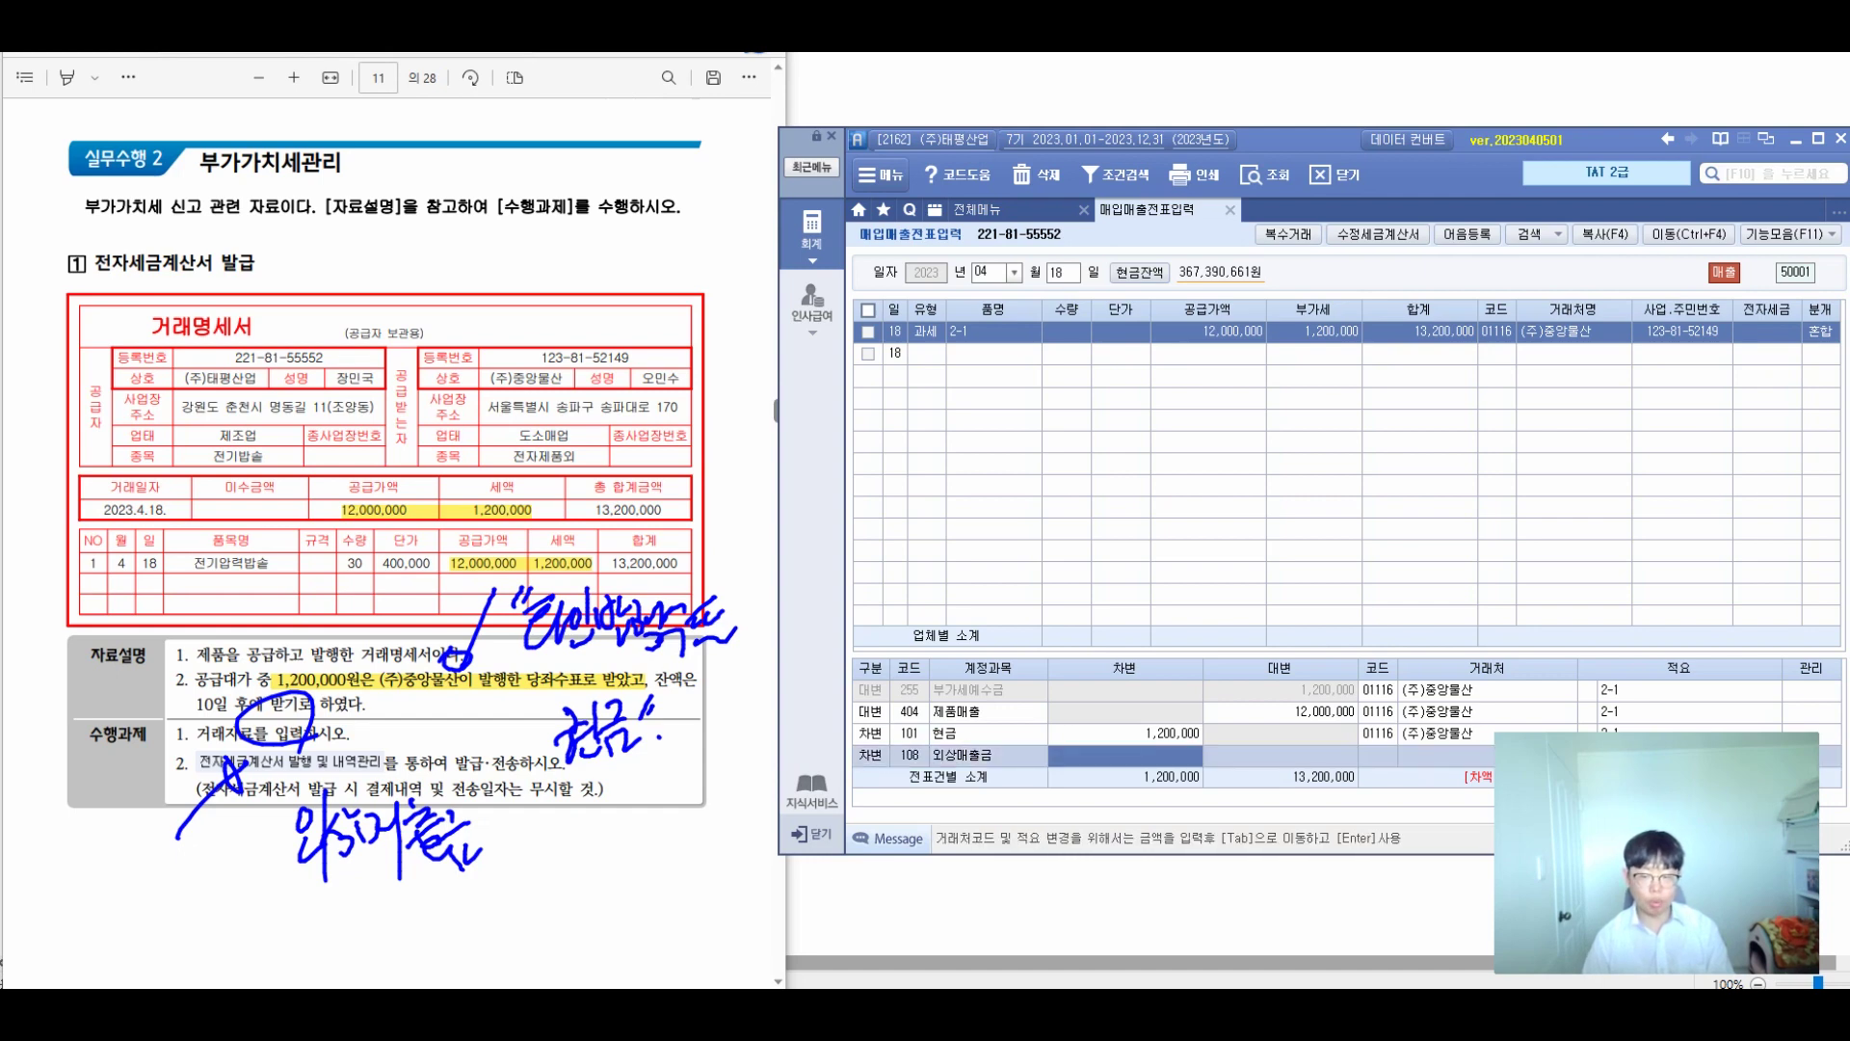
{"action": "type", "text": "12"}
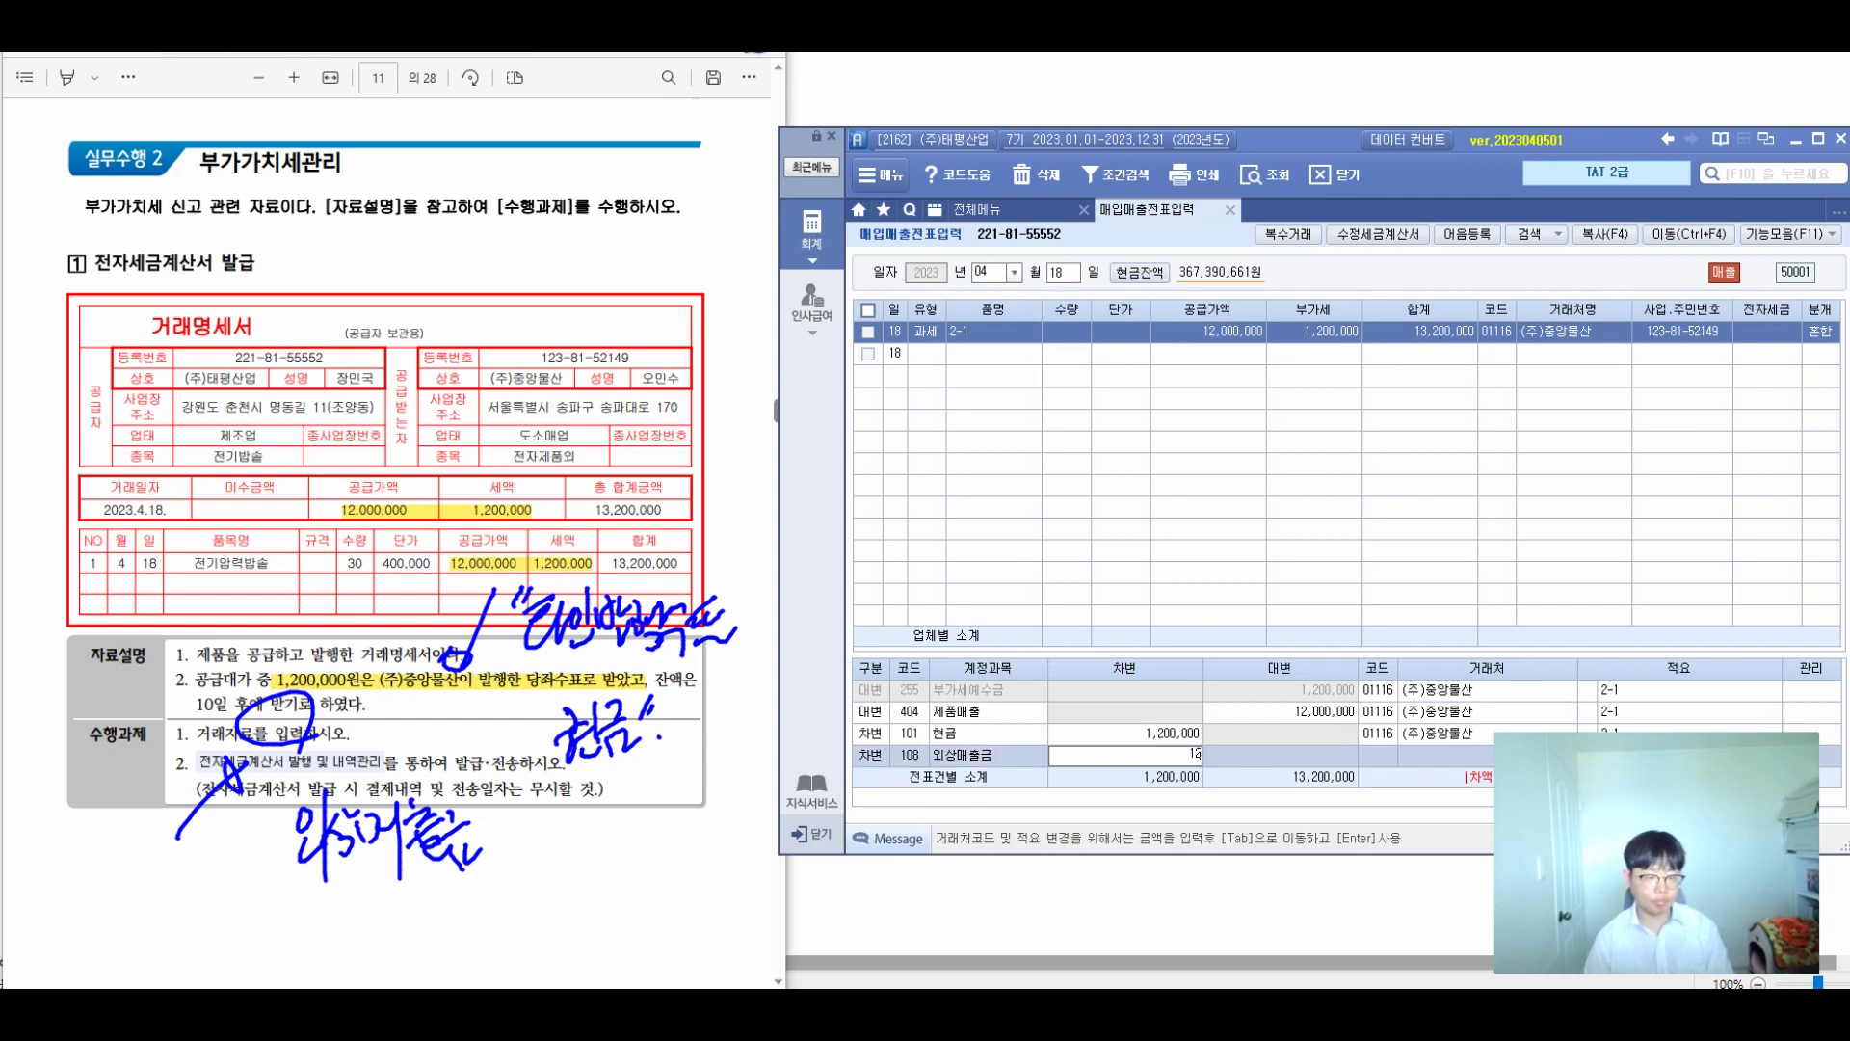
{"action": "type", "text": ",000,000"}
{"action": "key", "text": "Return"}
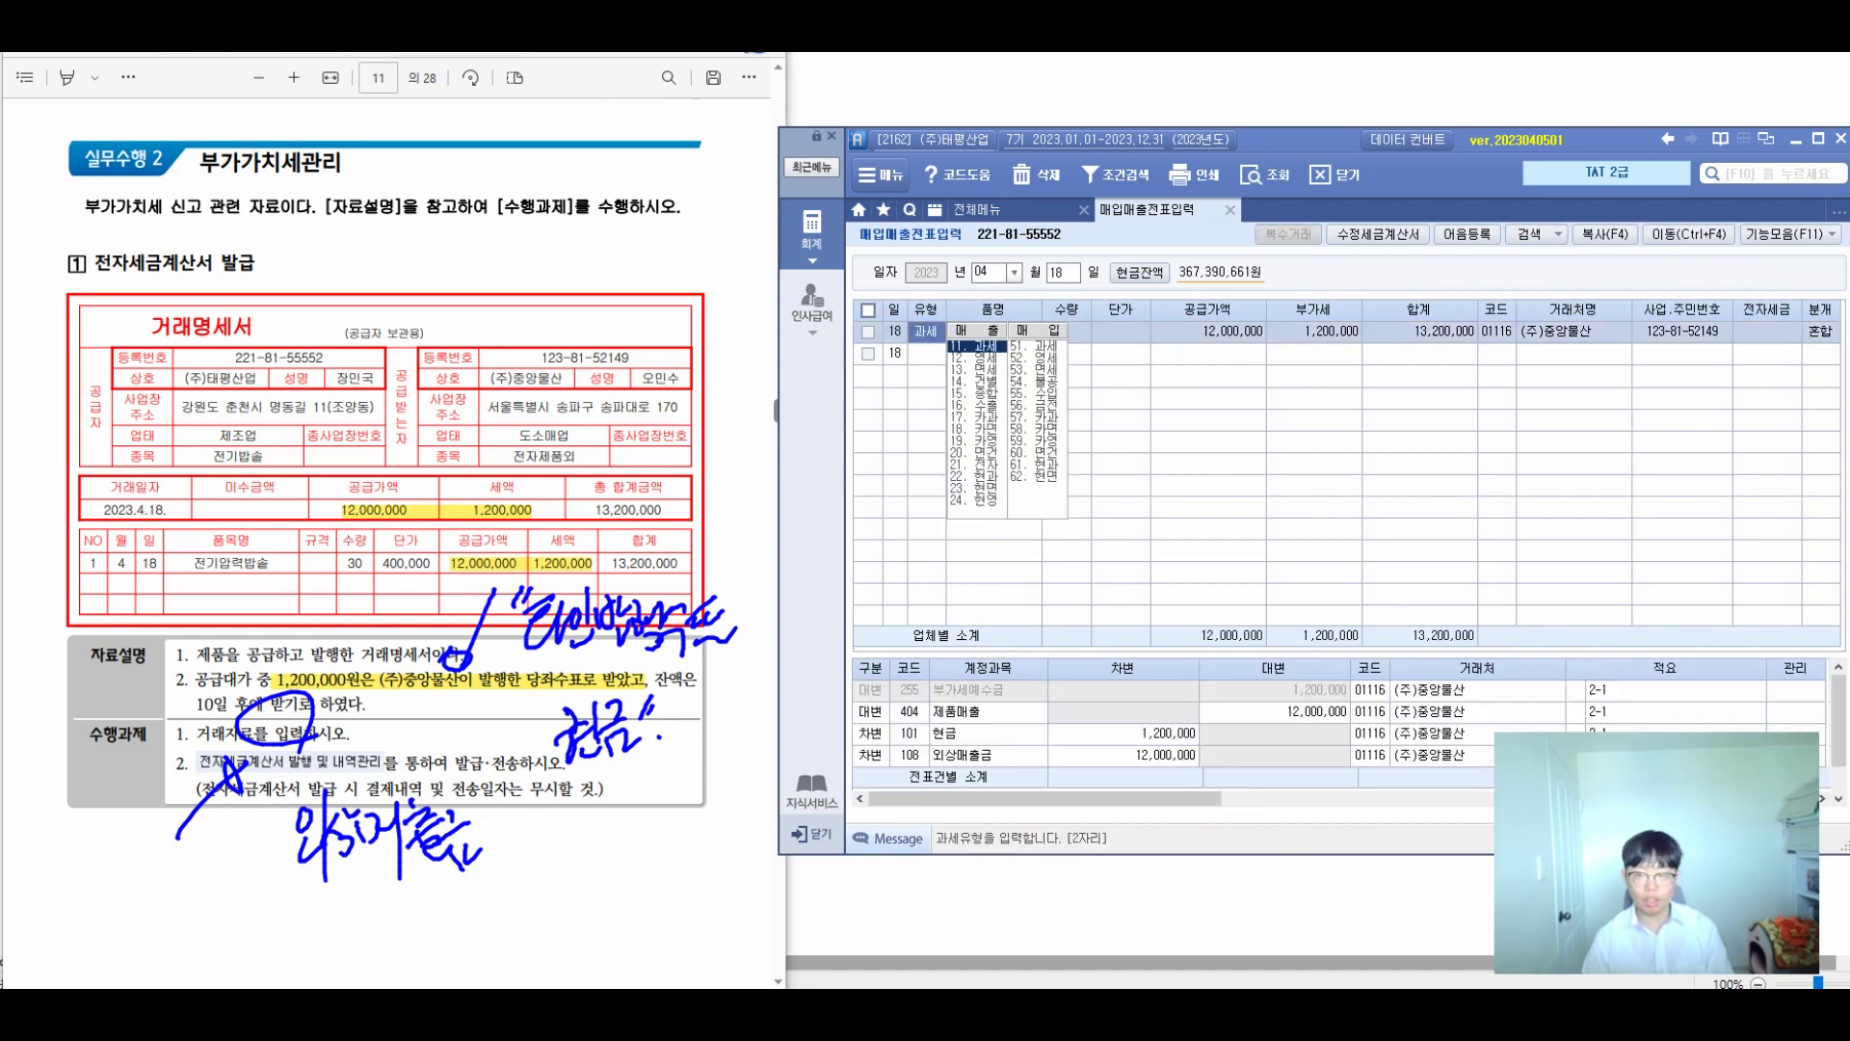
{"action": "left_click_drag", "start_coordinate": [1251, 143], "coordinate": [1219, 78]}
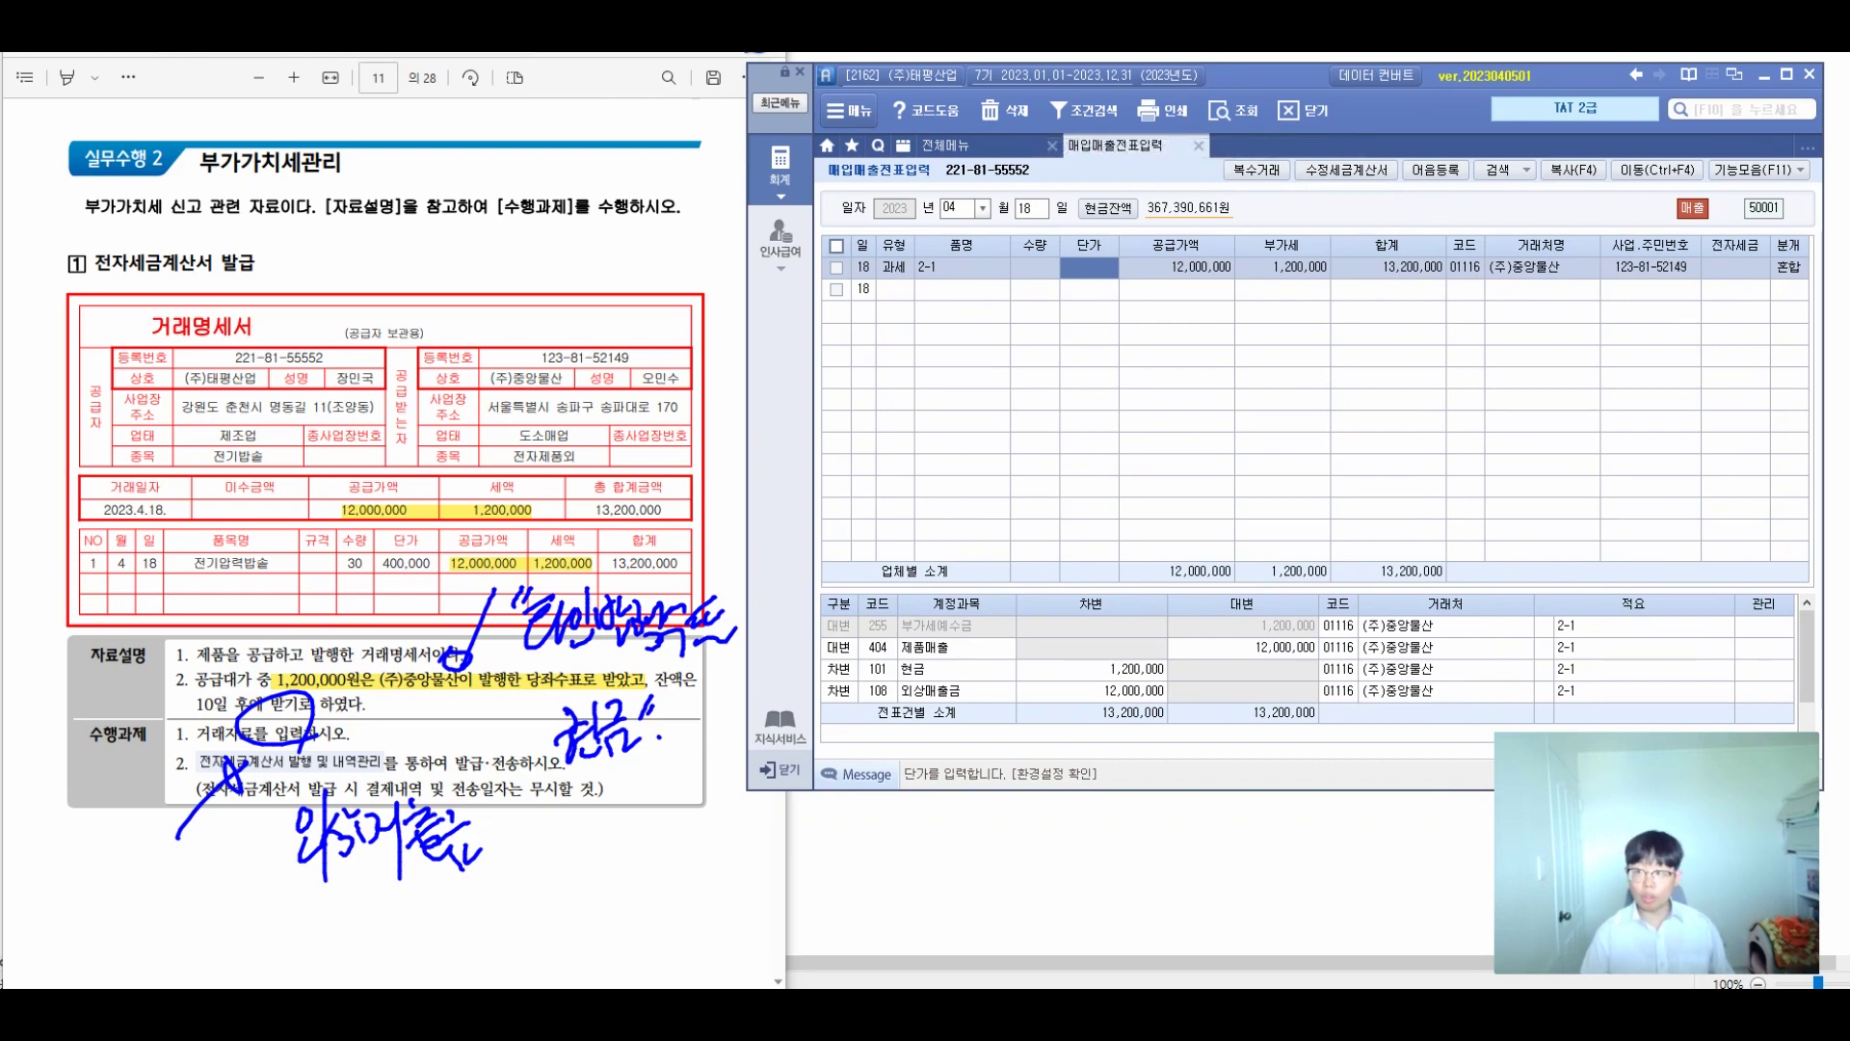
Open the 전자세금계산서 발행 및 내역관리 screen under 부가가치세 II
{"action": "key", "text": "Escape"}
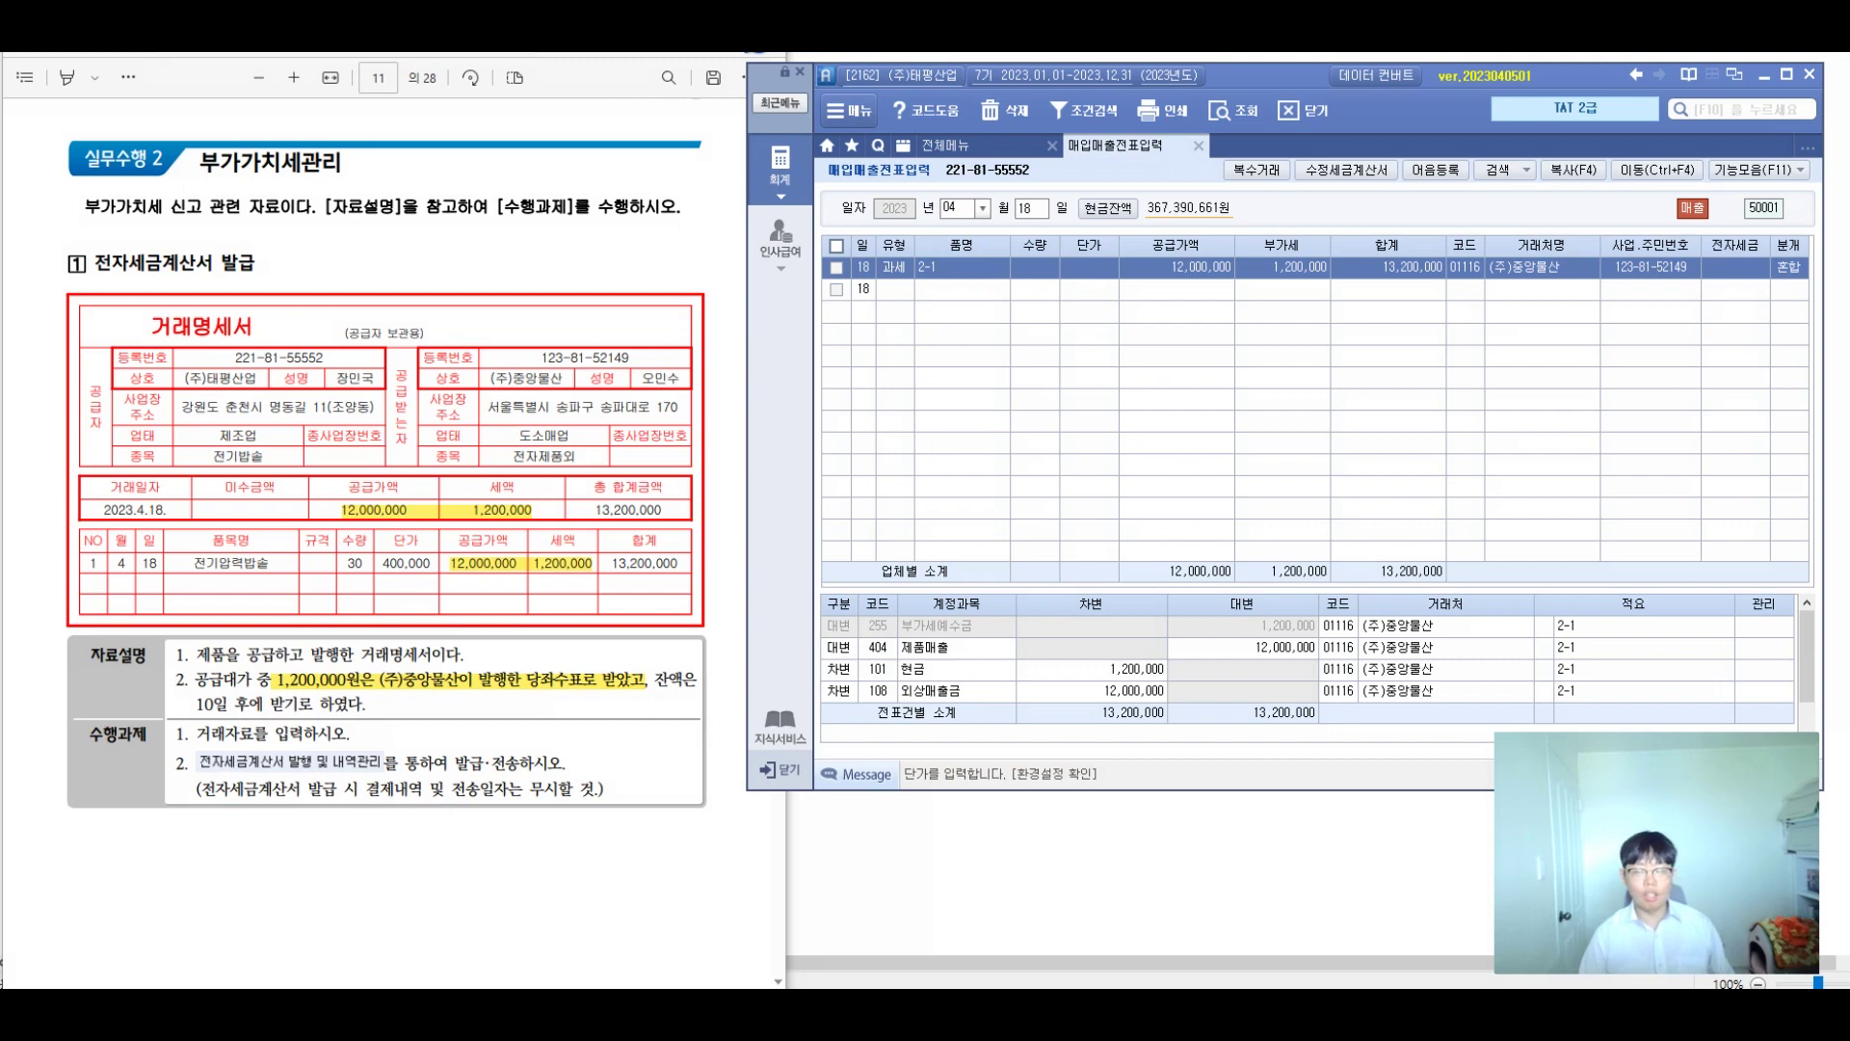
{"action": "left_click", "coordinate": [944, 145]}
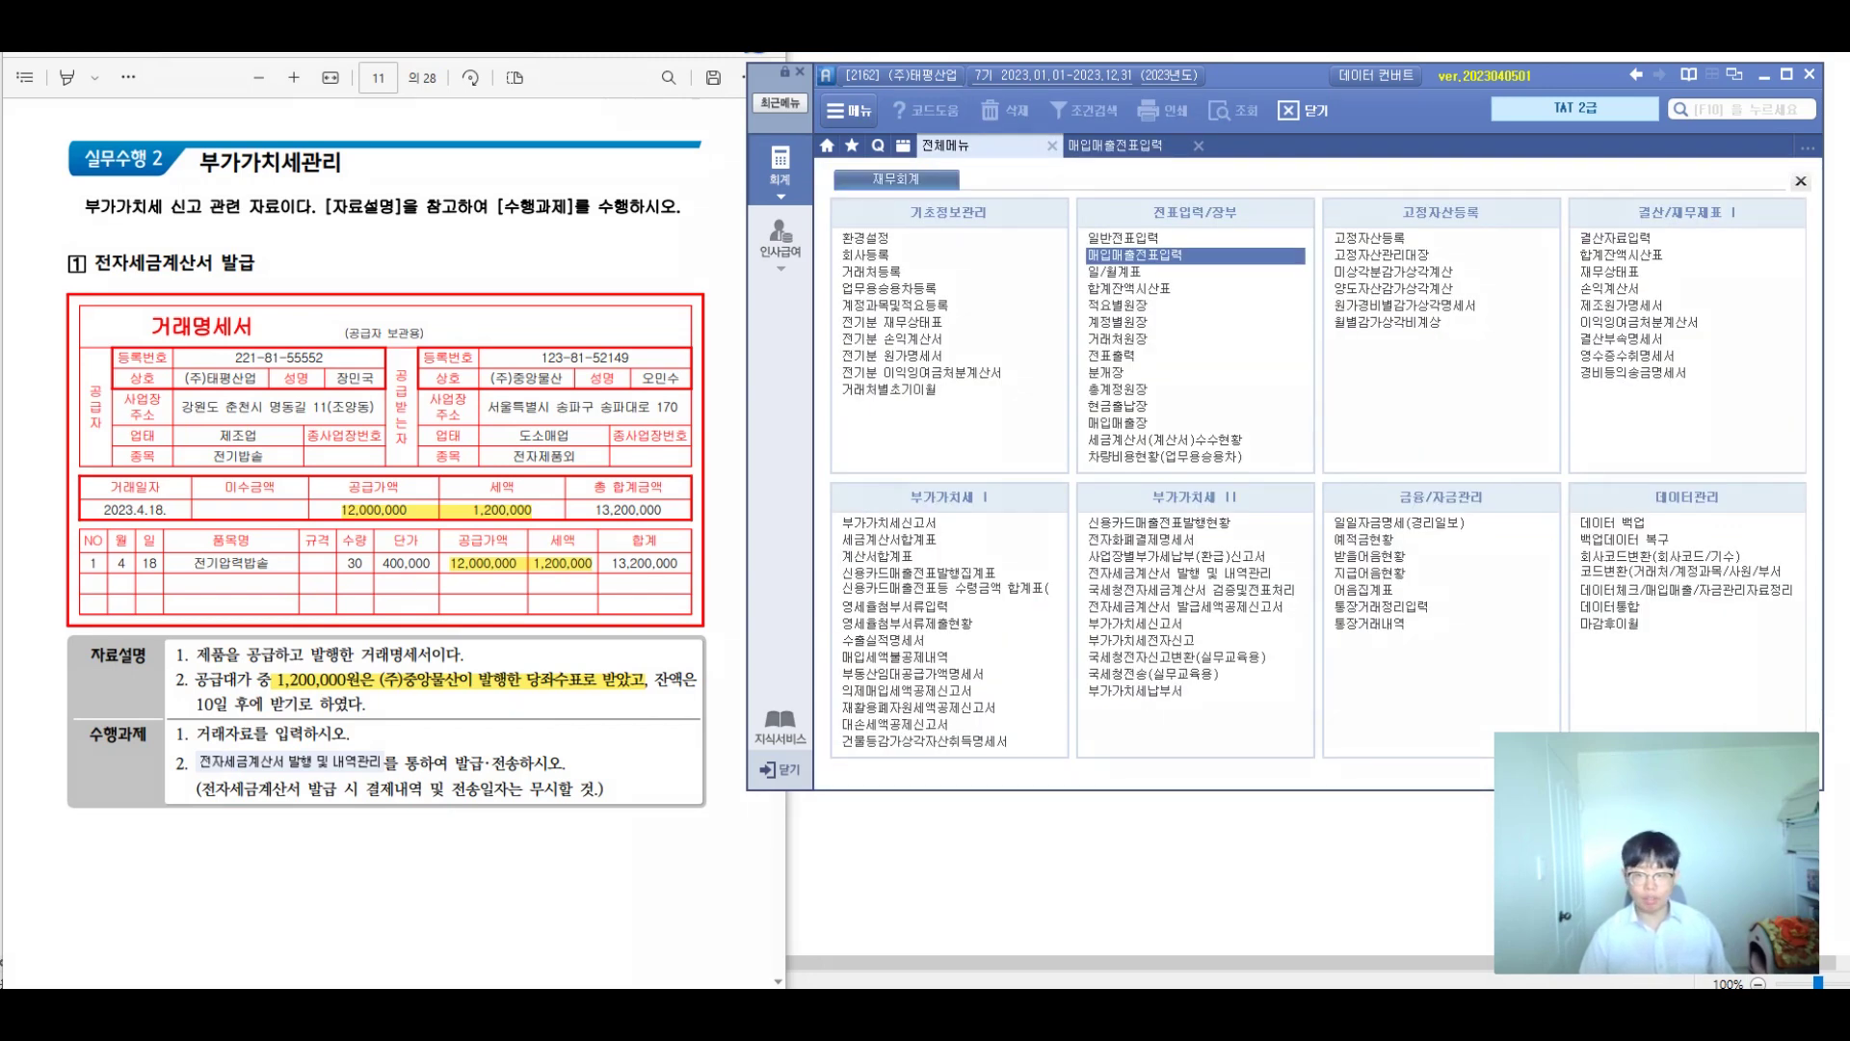
{"action": "left_click_drag", "start_coordinate": [1078, 560], "coordinate": [1282, 585]}
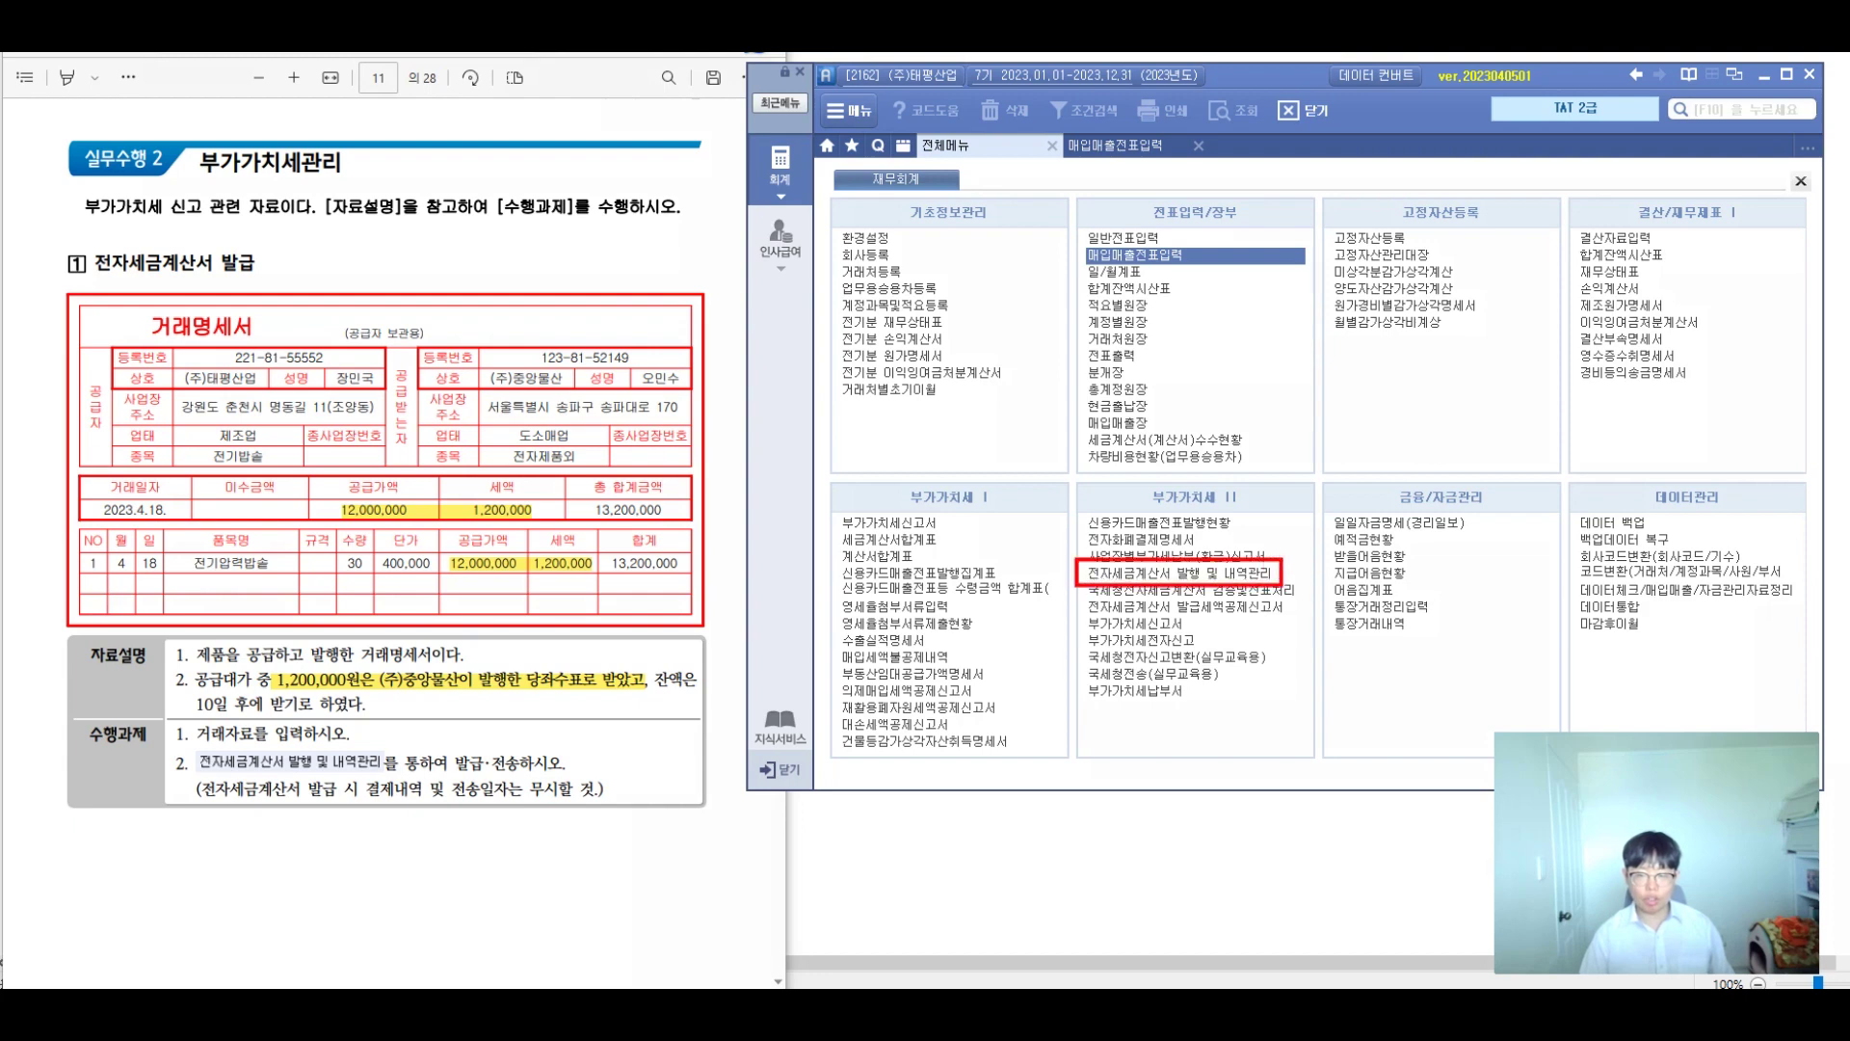
{"action": "left_click_drag", "start_coordinate": [1134, 481], "coordinate": [1247, 513]}
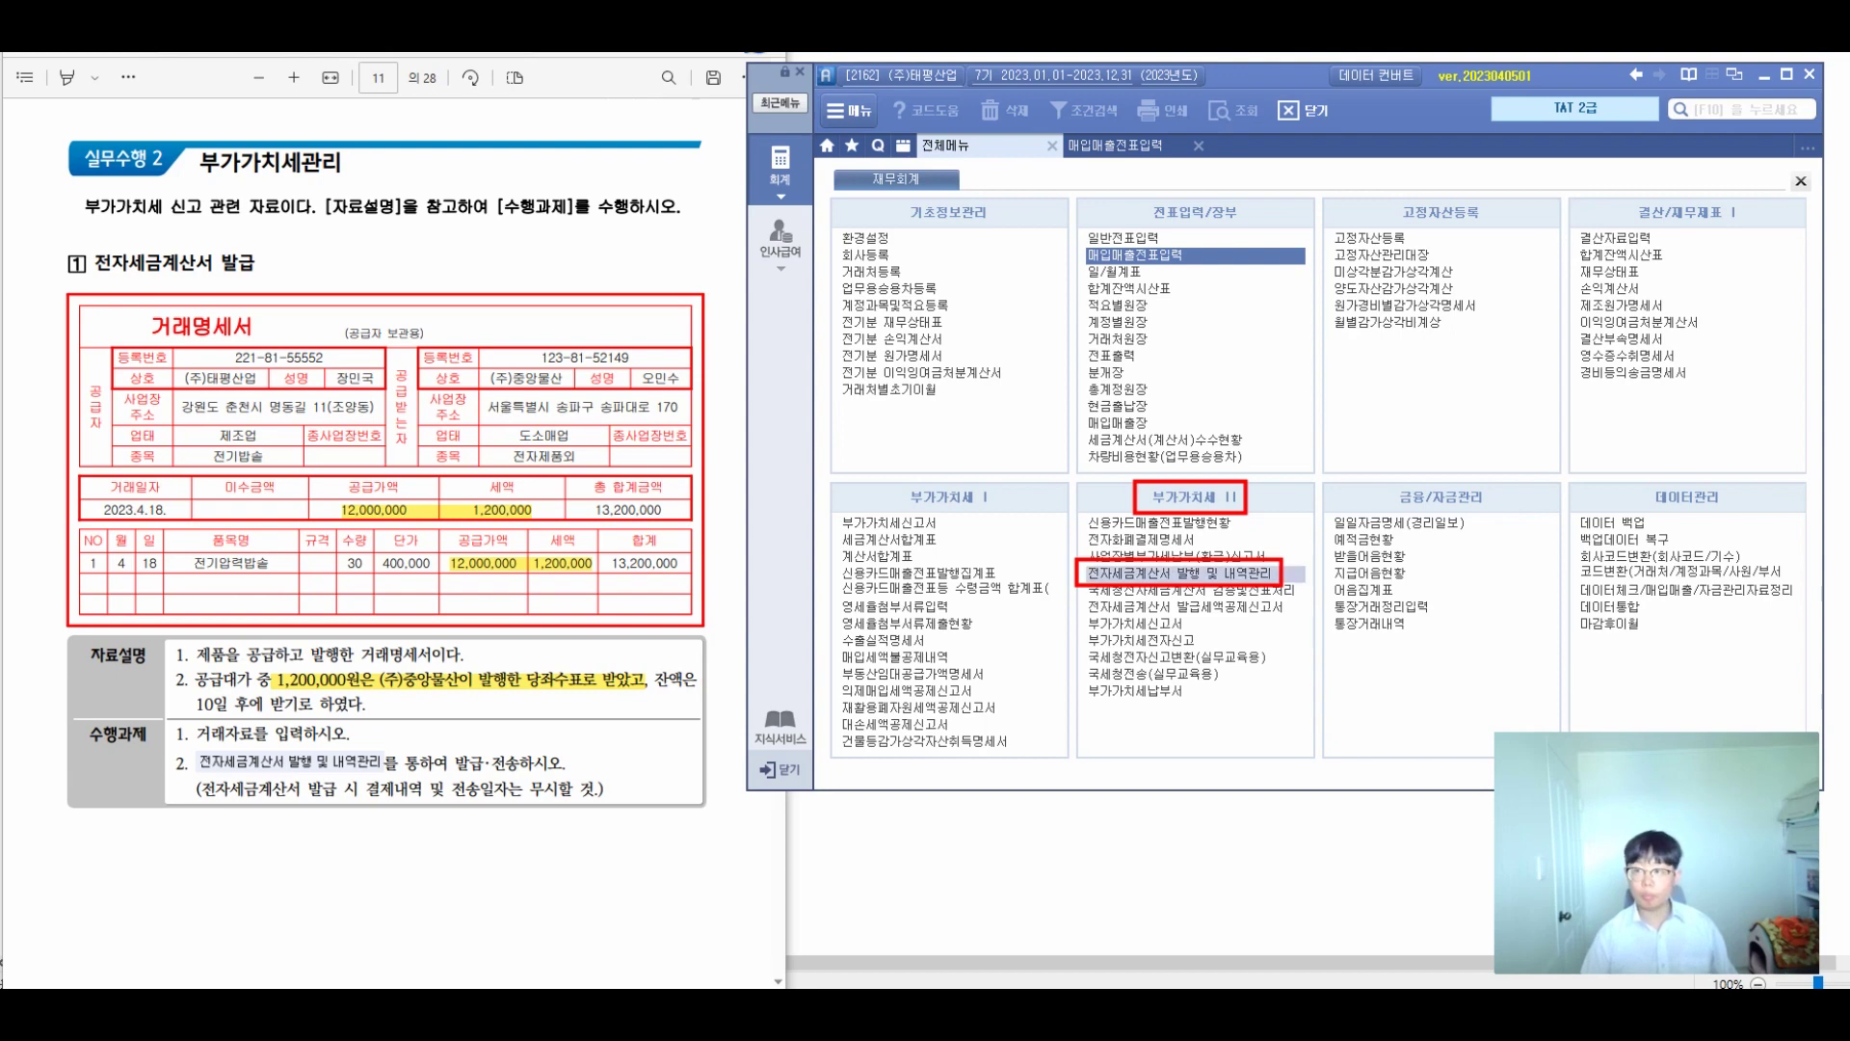
{"action": "left_click", "coordinate": [1185, 572]}
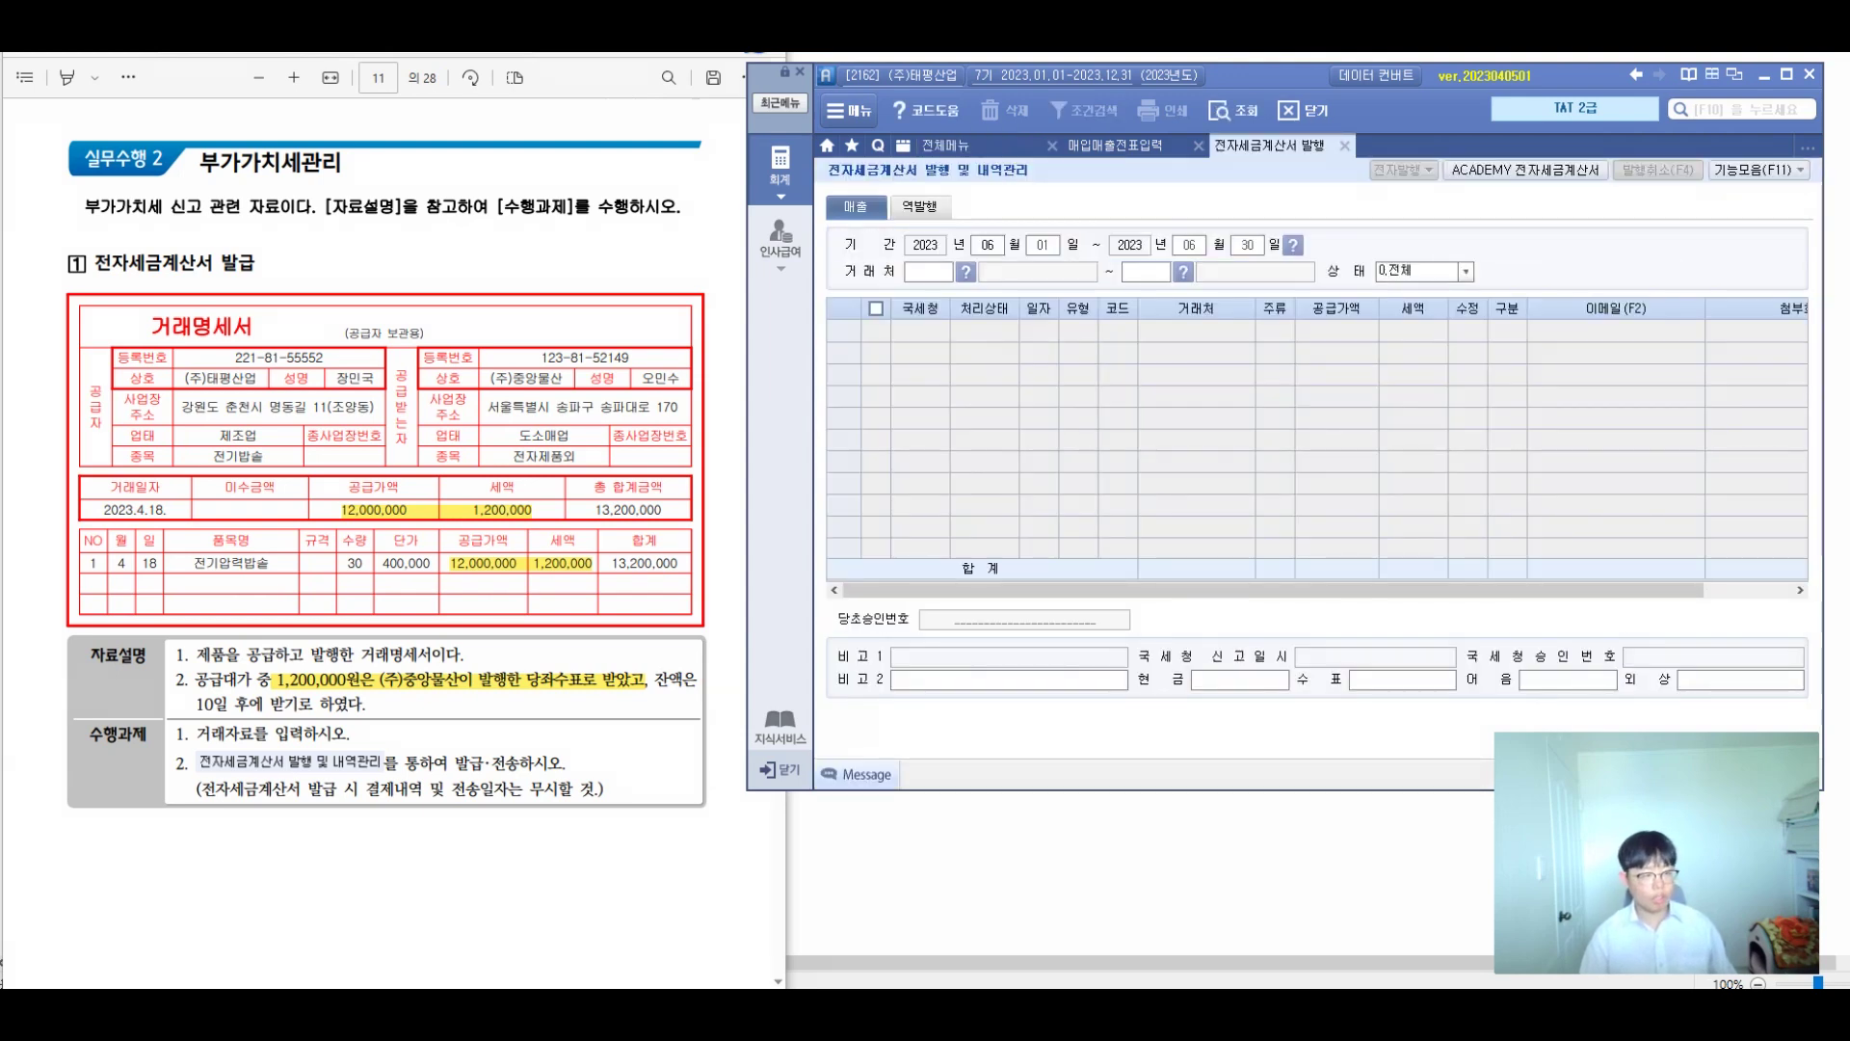
List the sales tax invoices dated 2023-04-18 to 2023-04-18 for all trading partners and all statuses
{"action": "left_click", "coordinate": [987, 245]}
{"action": "type", "text": "04180418"}
{"action": "key", "text": "Return"}
{"action": "key", "text": "Return"}
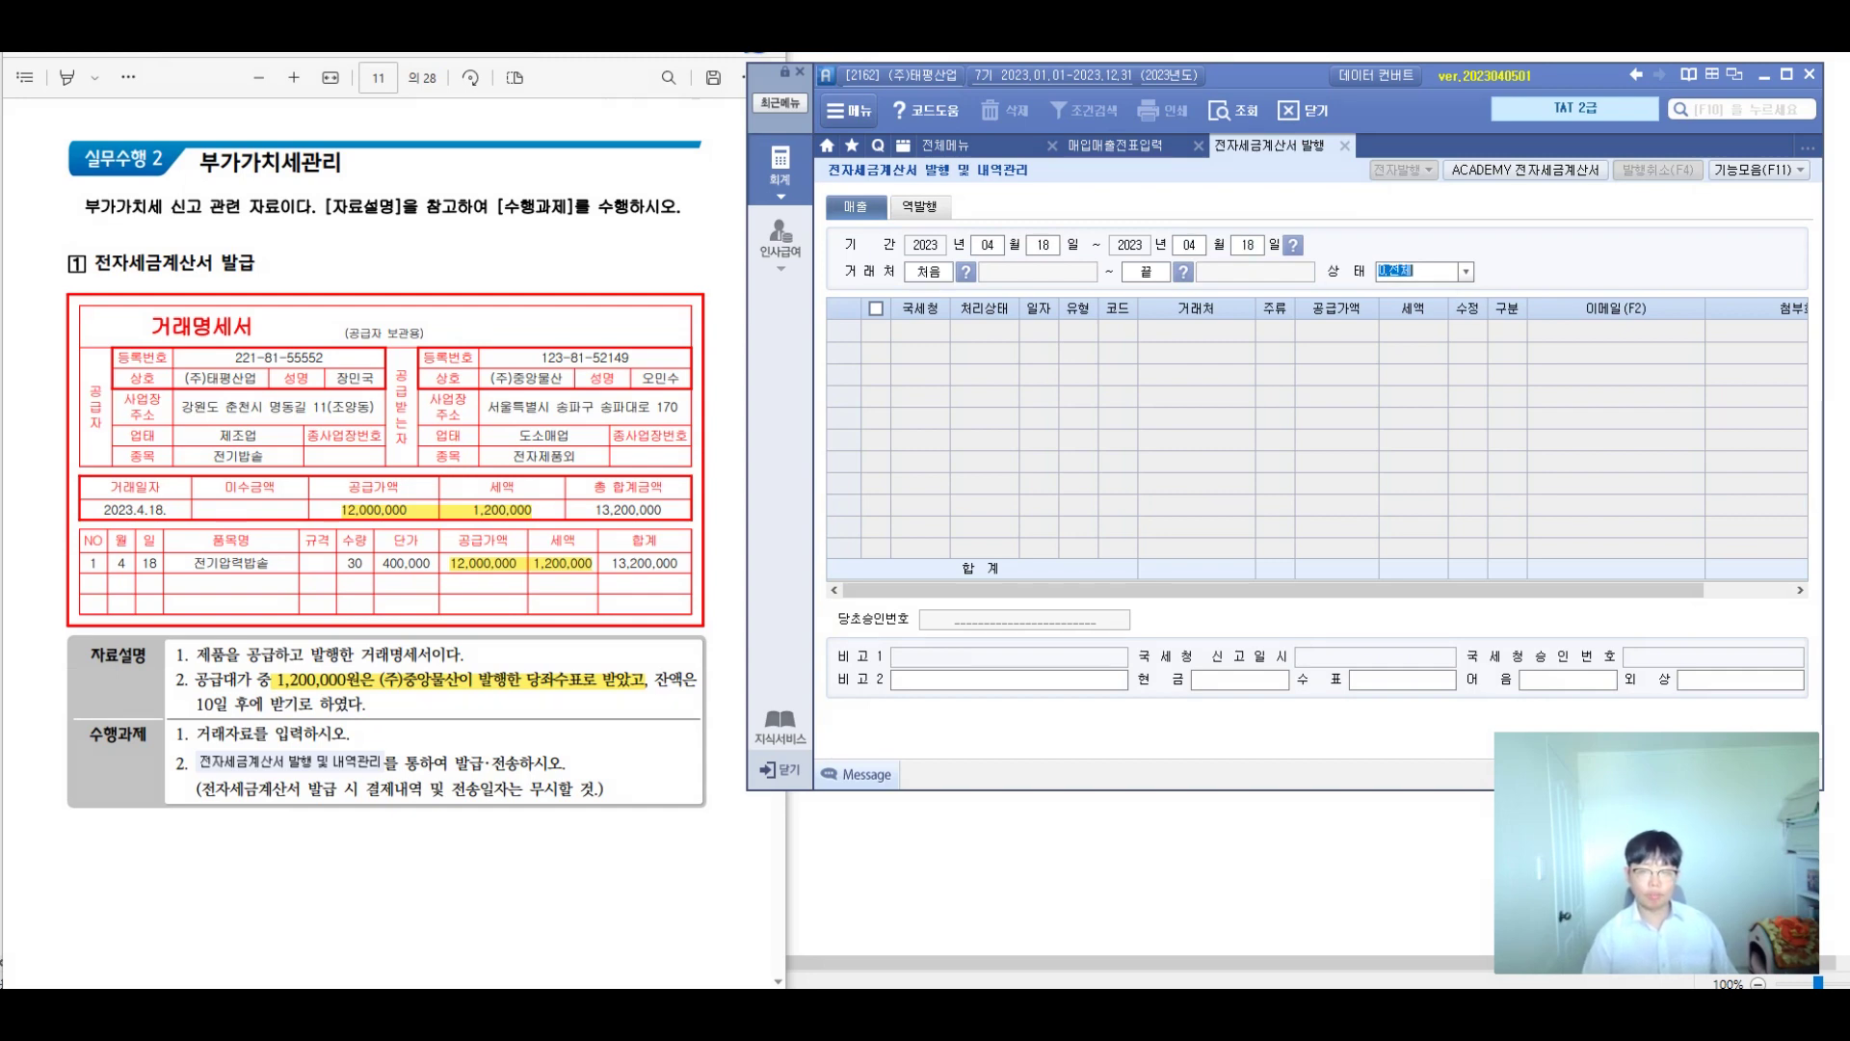
{"action": "key", "text": "Return"}
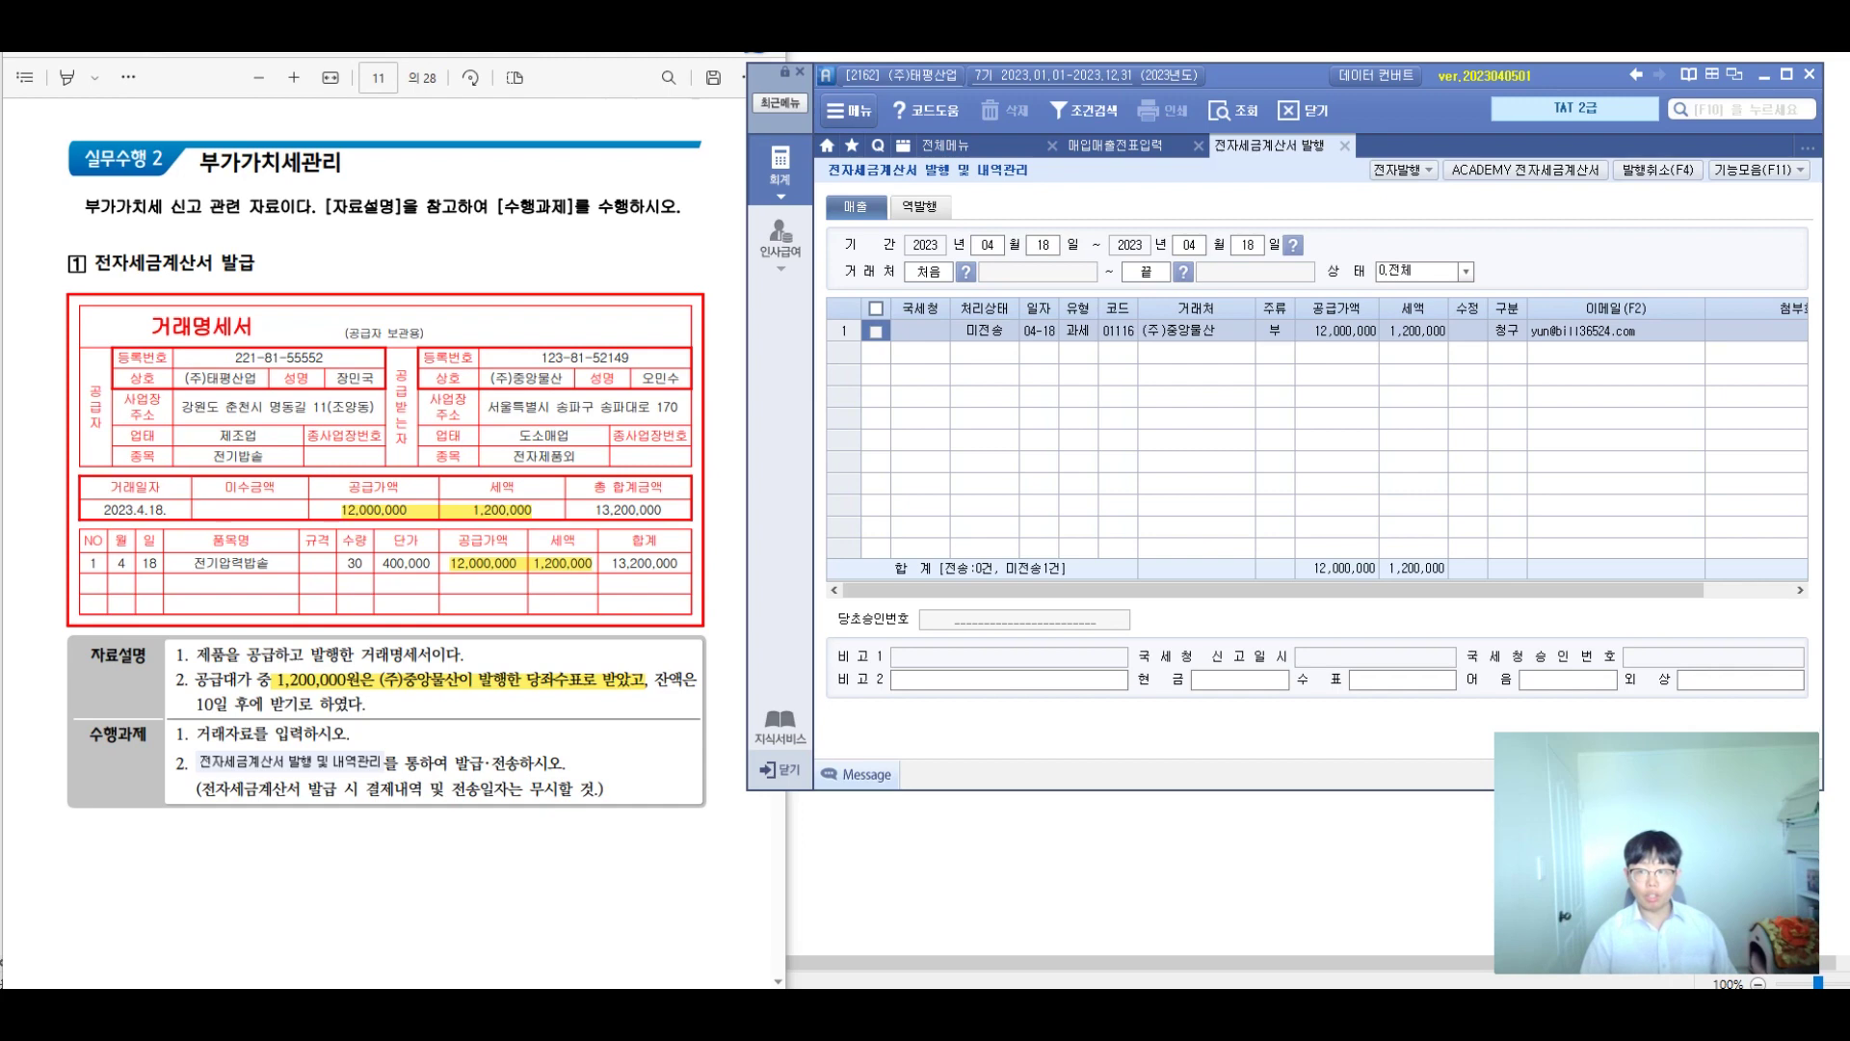
Select the (주)중앙물산 invoice and issue it electronically, accepting the prefilled login details
{"action": "left_click", "coordinate": [1337, 331]}
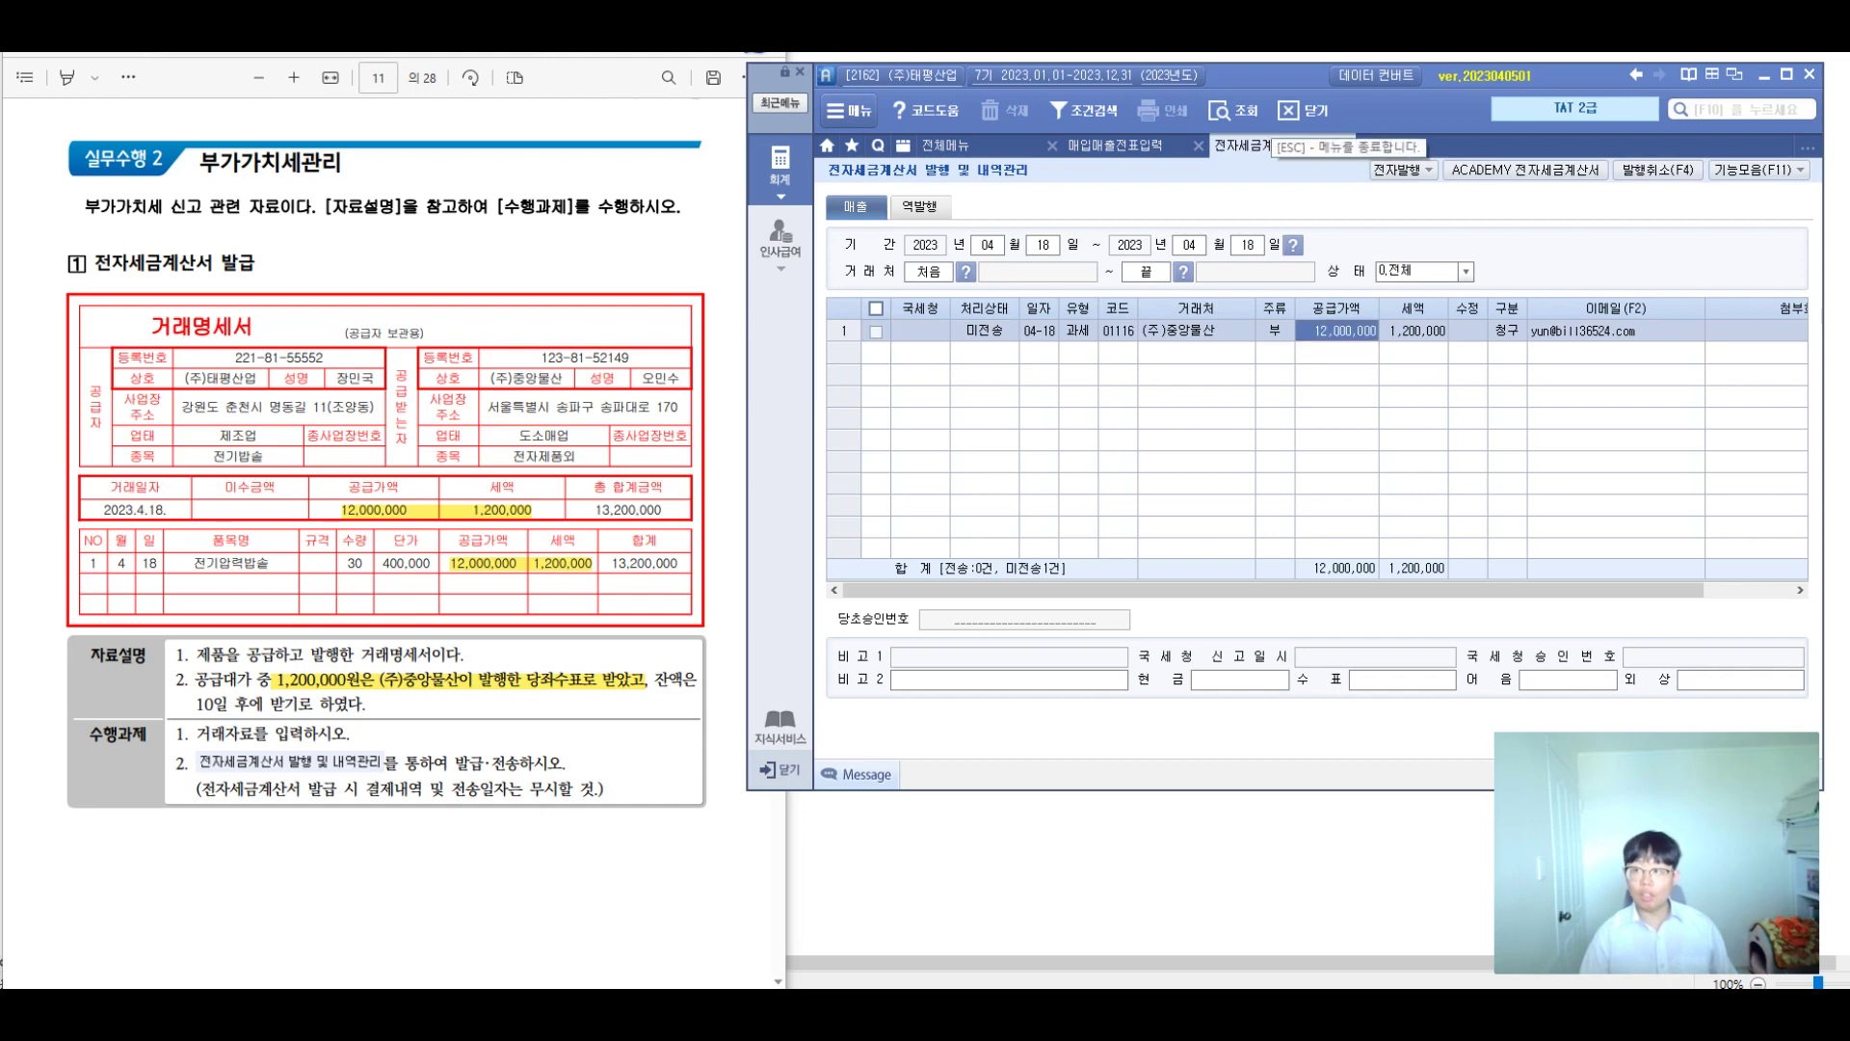
{"action": "left_click", "coordinate": [1399, 170]}
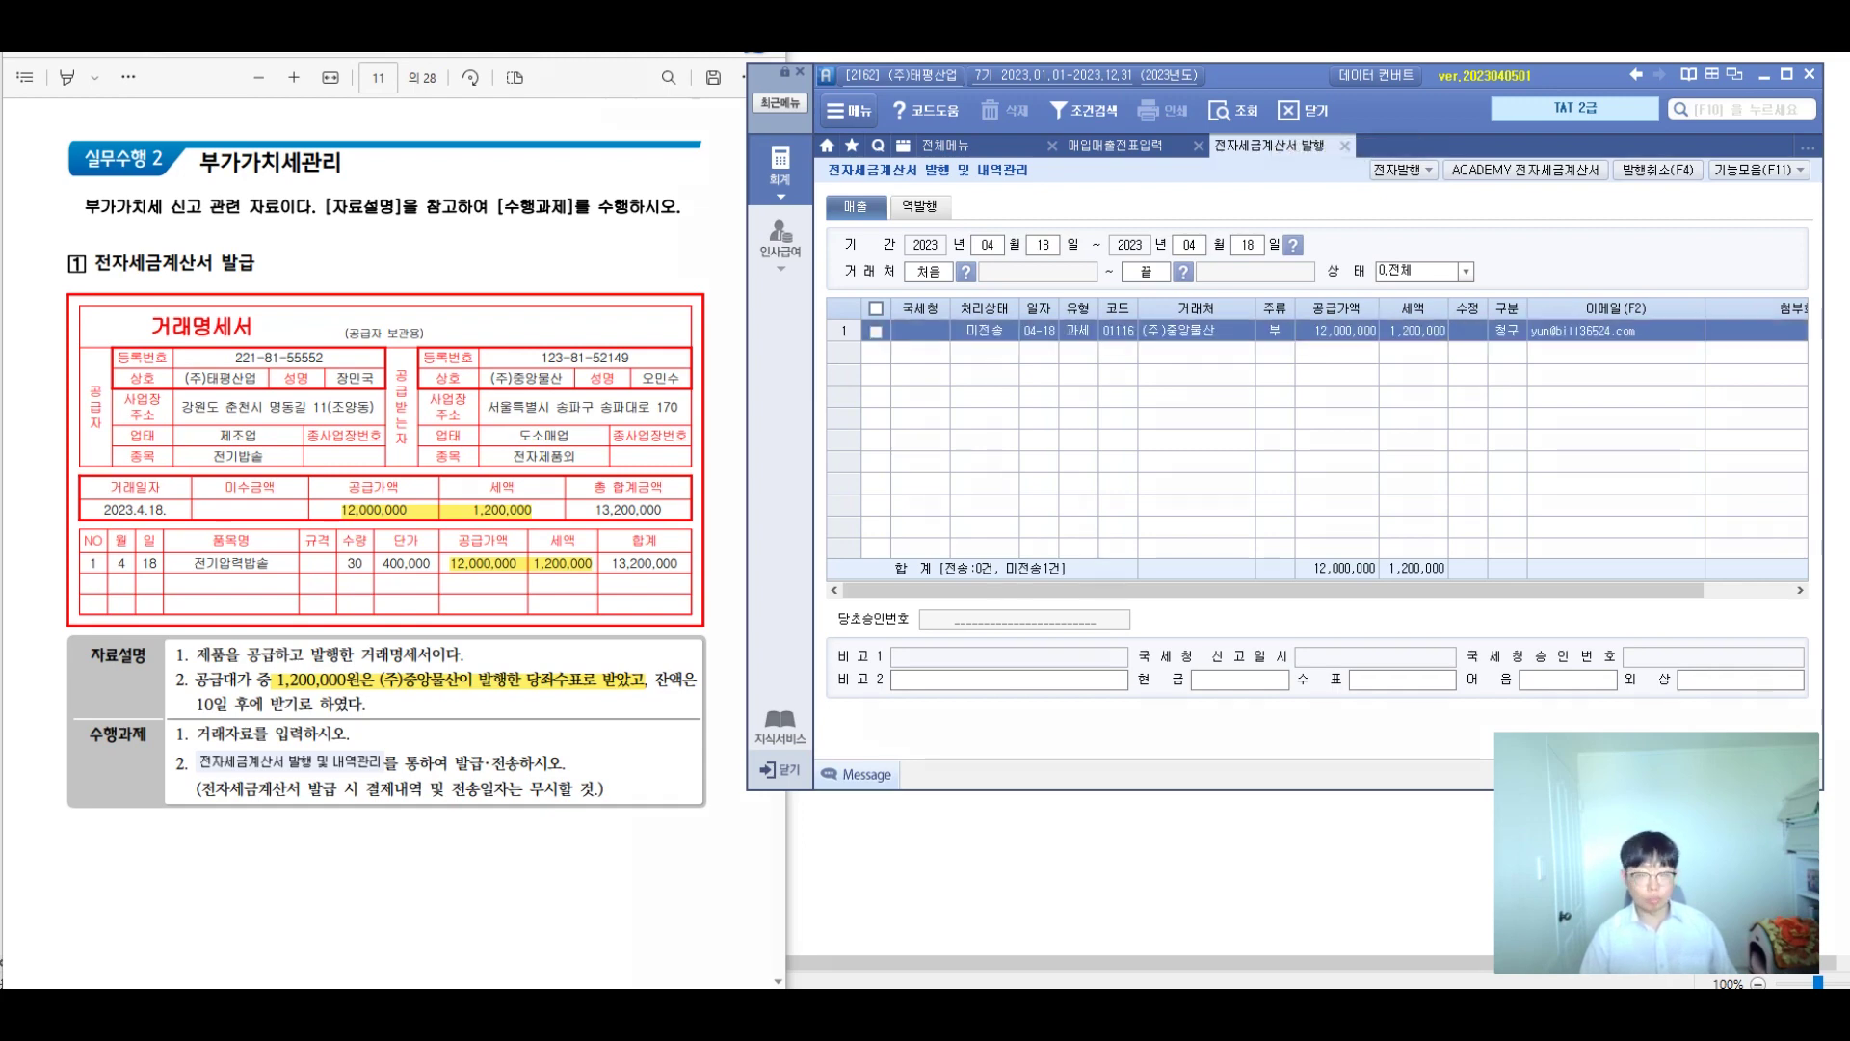
{"action": "left_click_drag", "start_coordinate": [852, 285], "coordinate": [895, 355]}
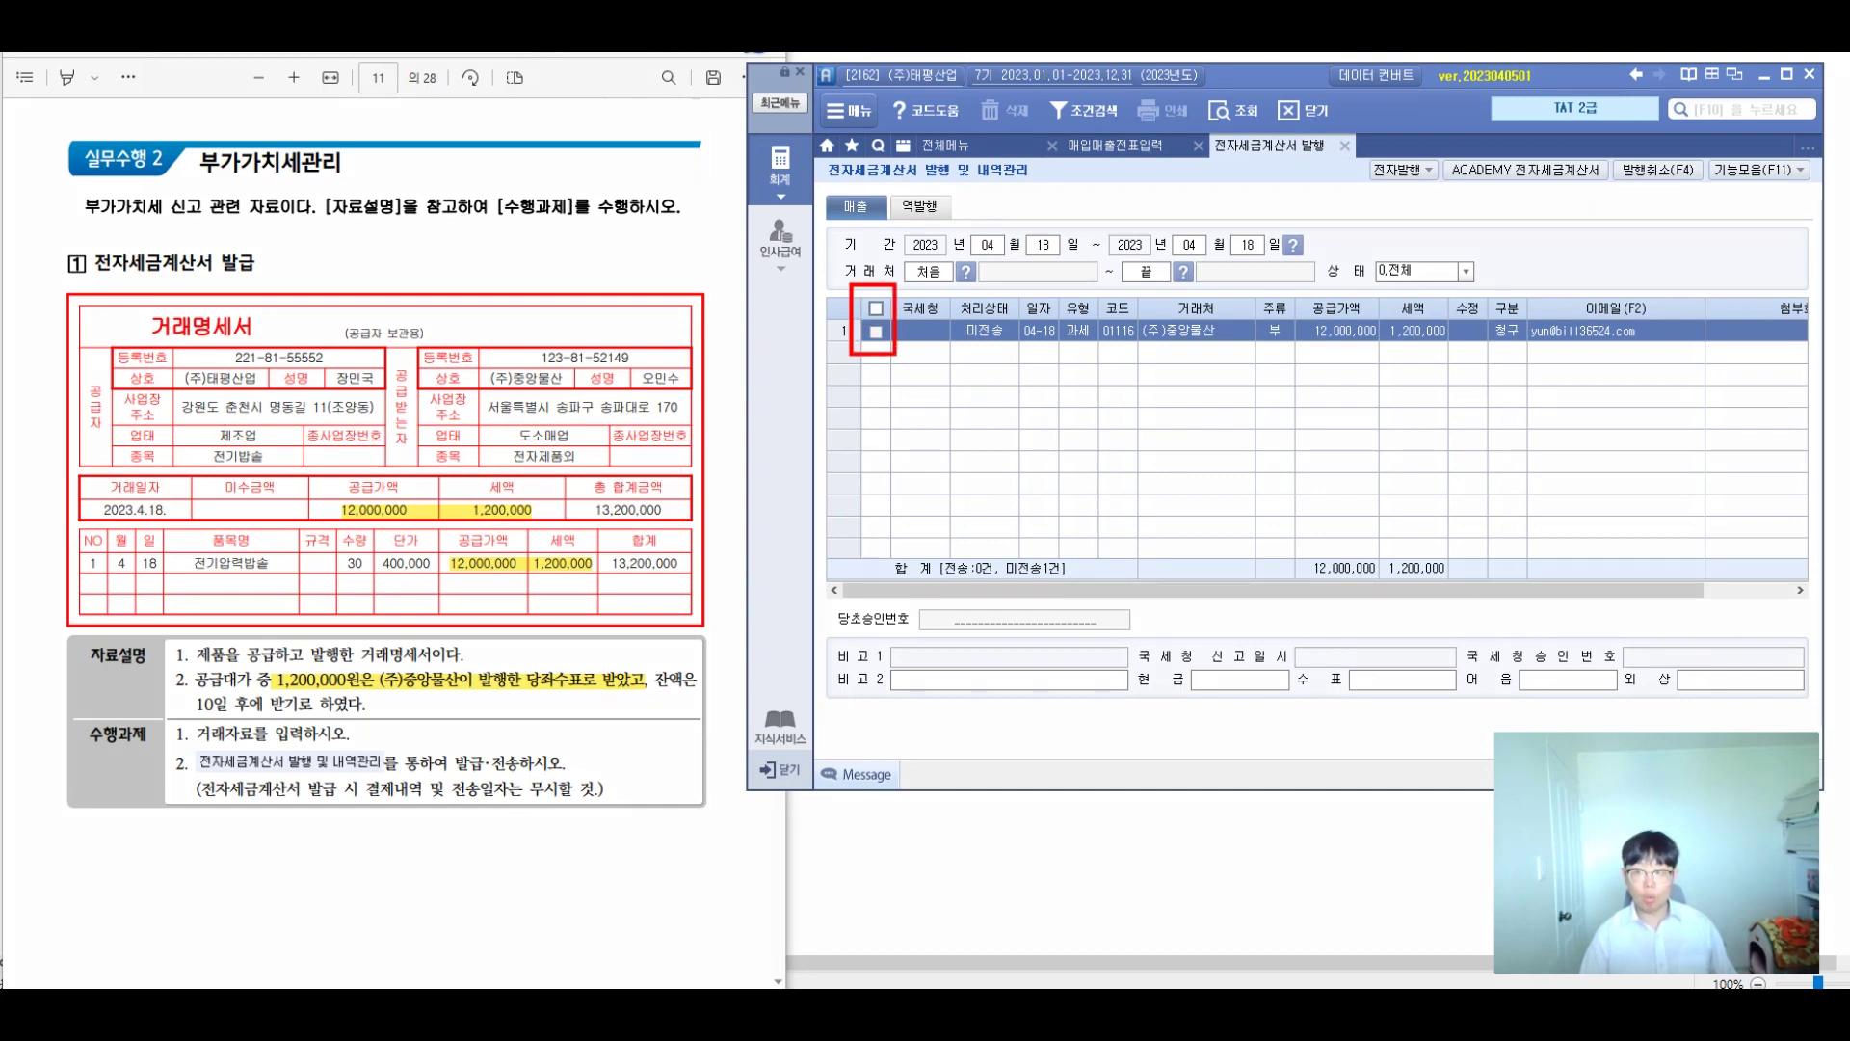
{"action": "left_click_drag", "start_coordinate": [1355, 155], "coordinate": [1613, 186]}
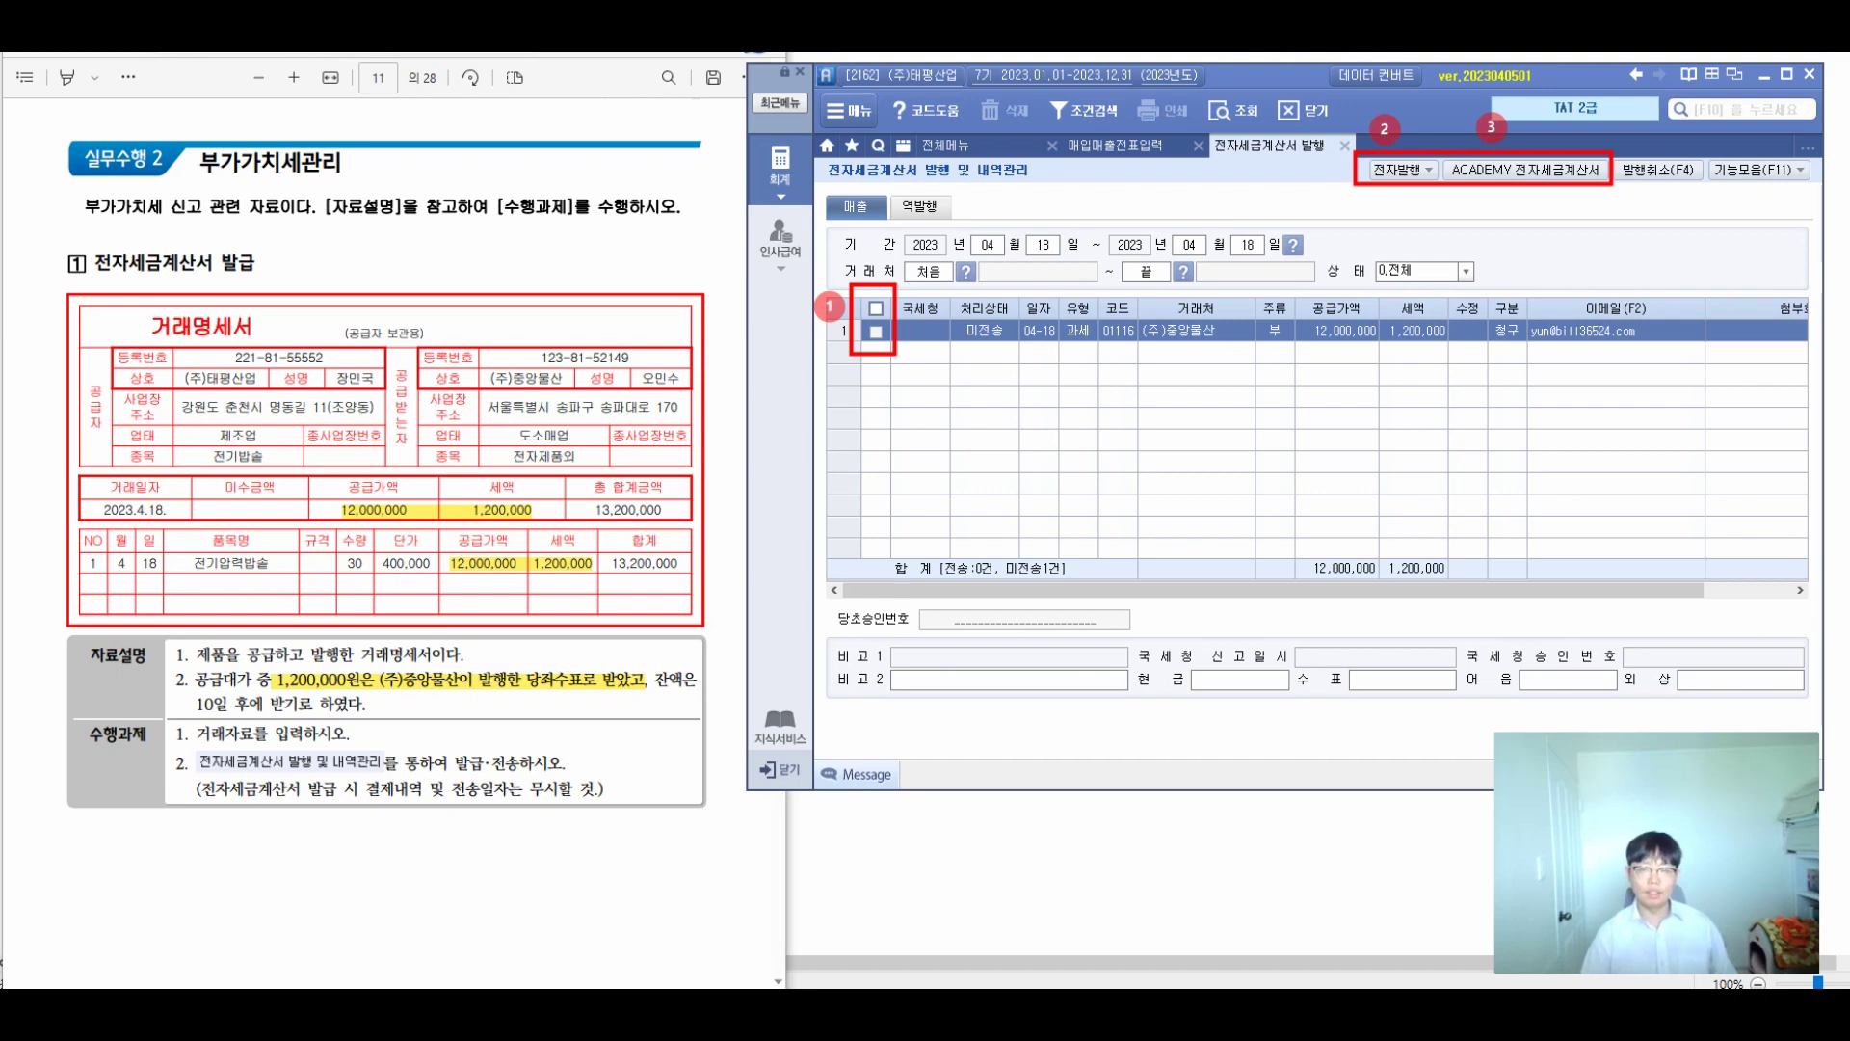
{"action": "left_click", "coordinate": [876, 308]}
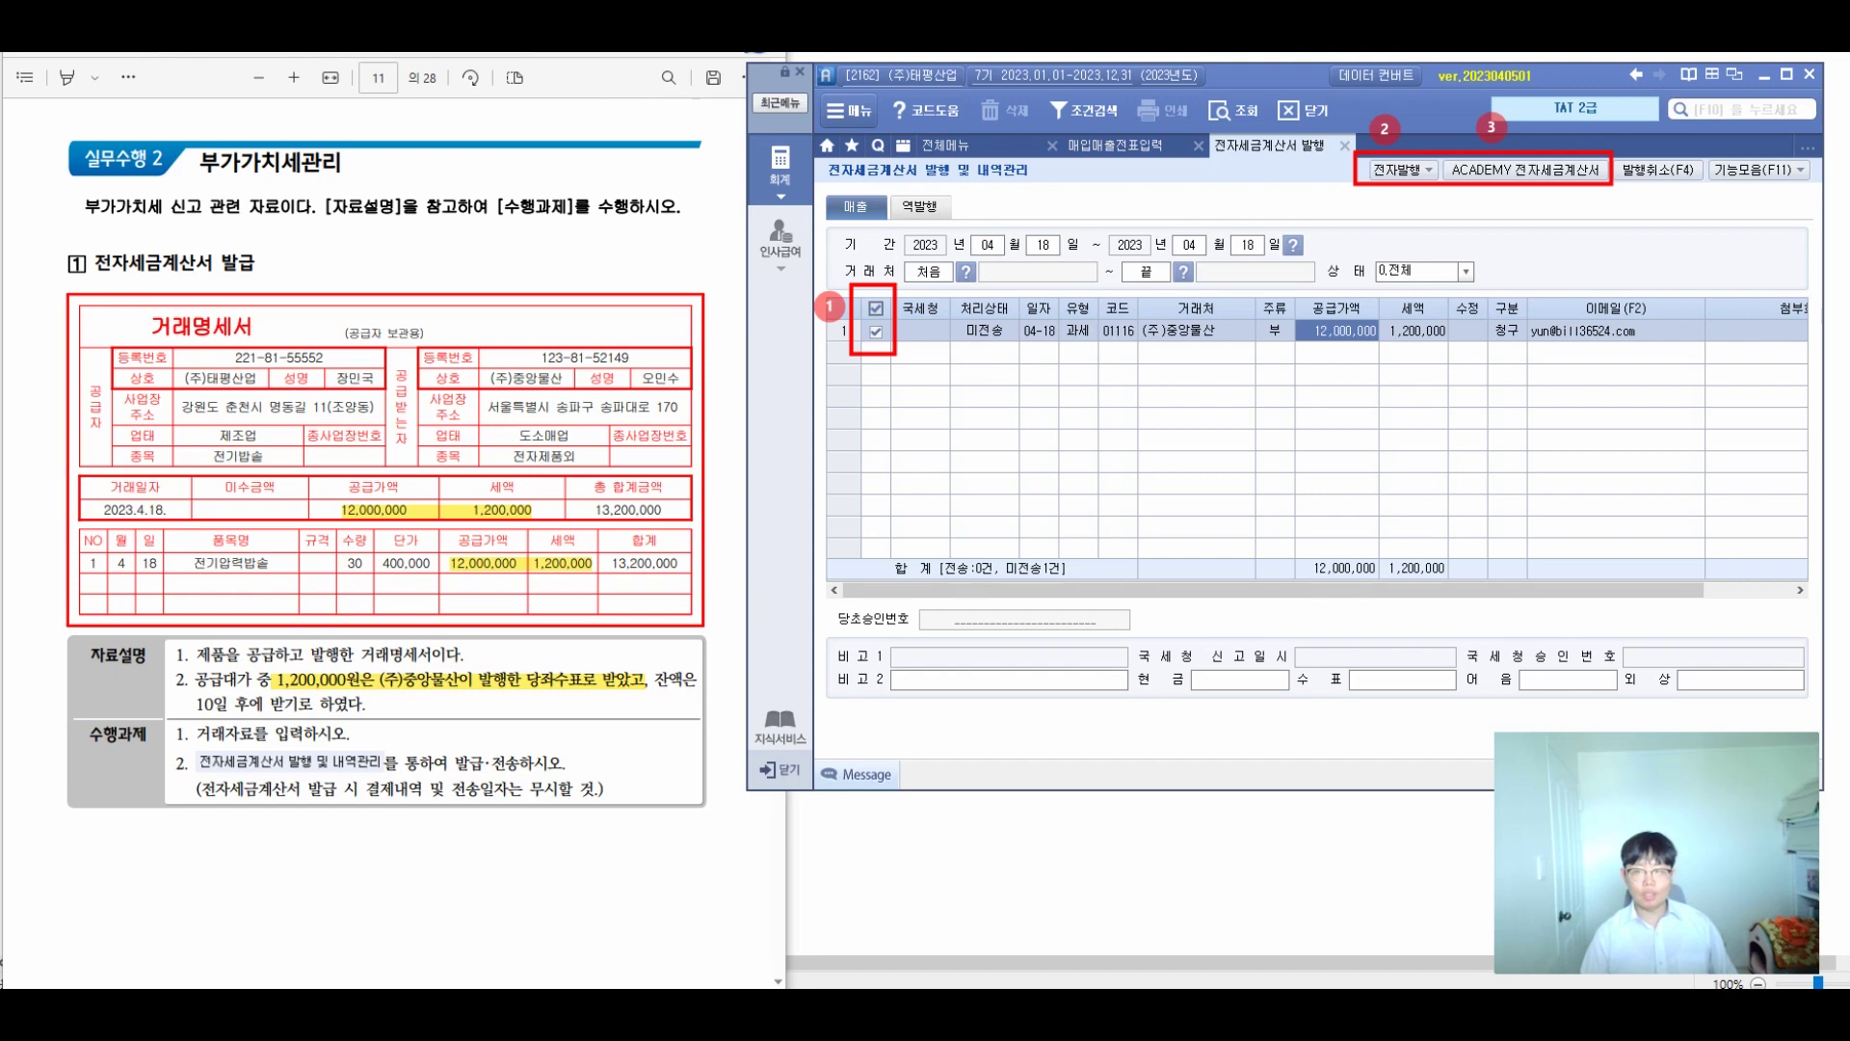
{"action": "left_click", "coordinate": [1402, 169]}
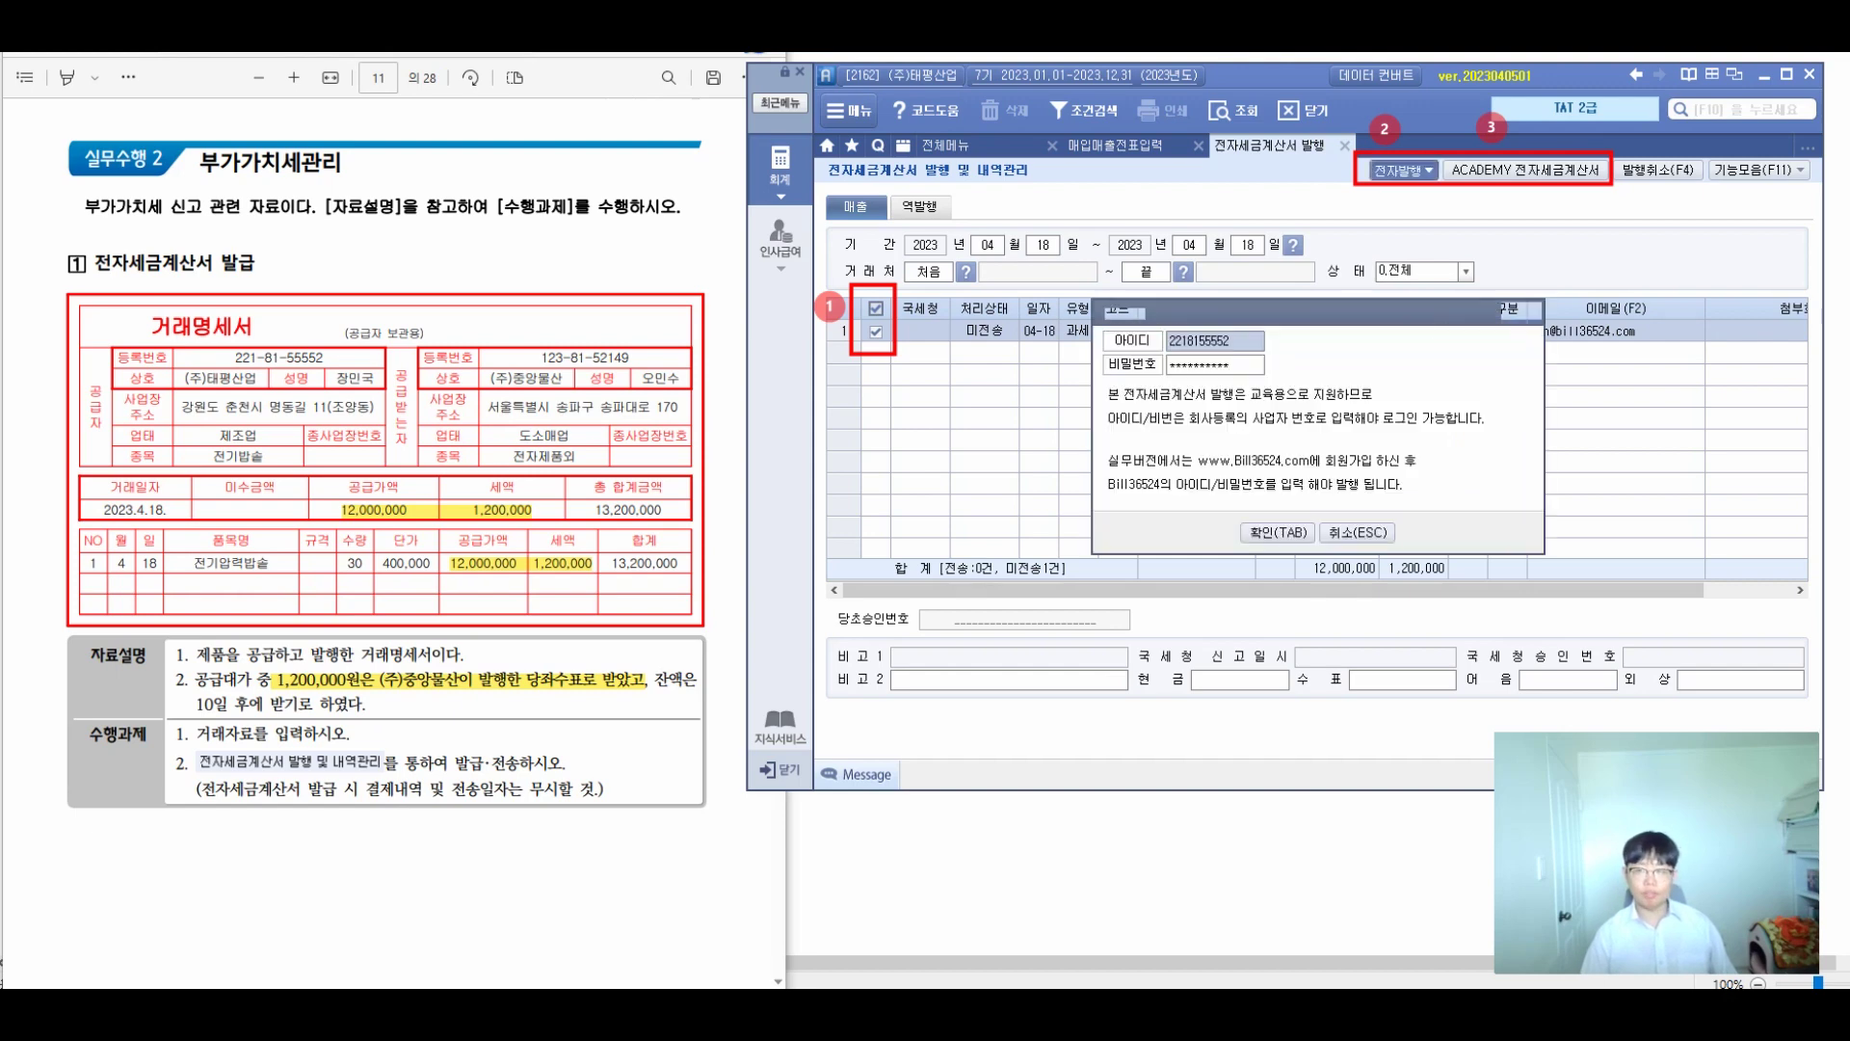
{"action": "left_click", "coordinate": [1277, 532]}
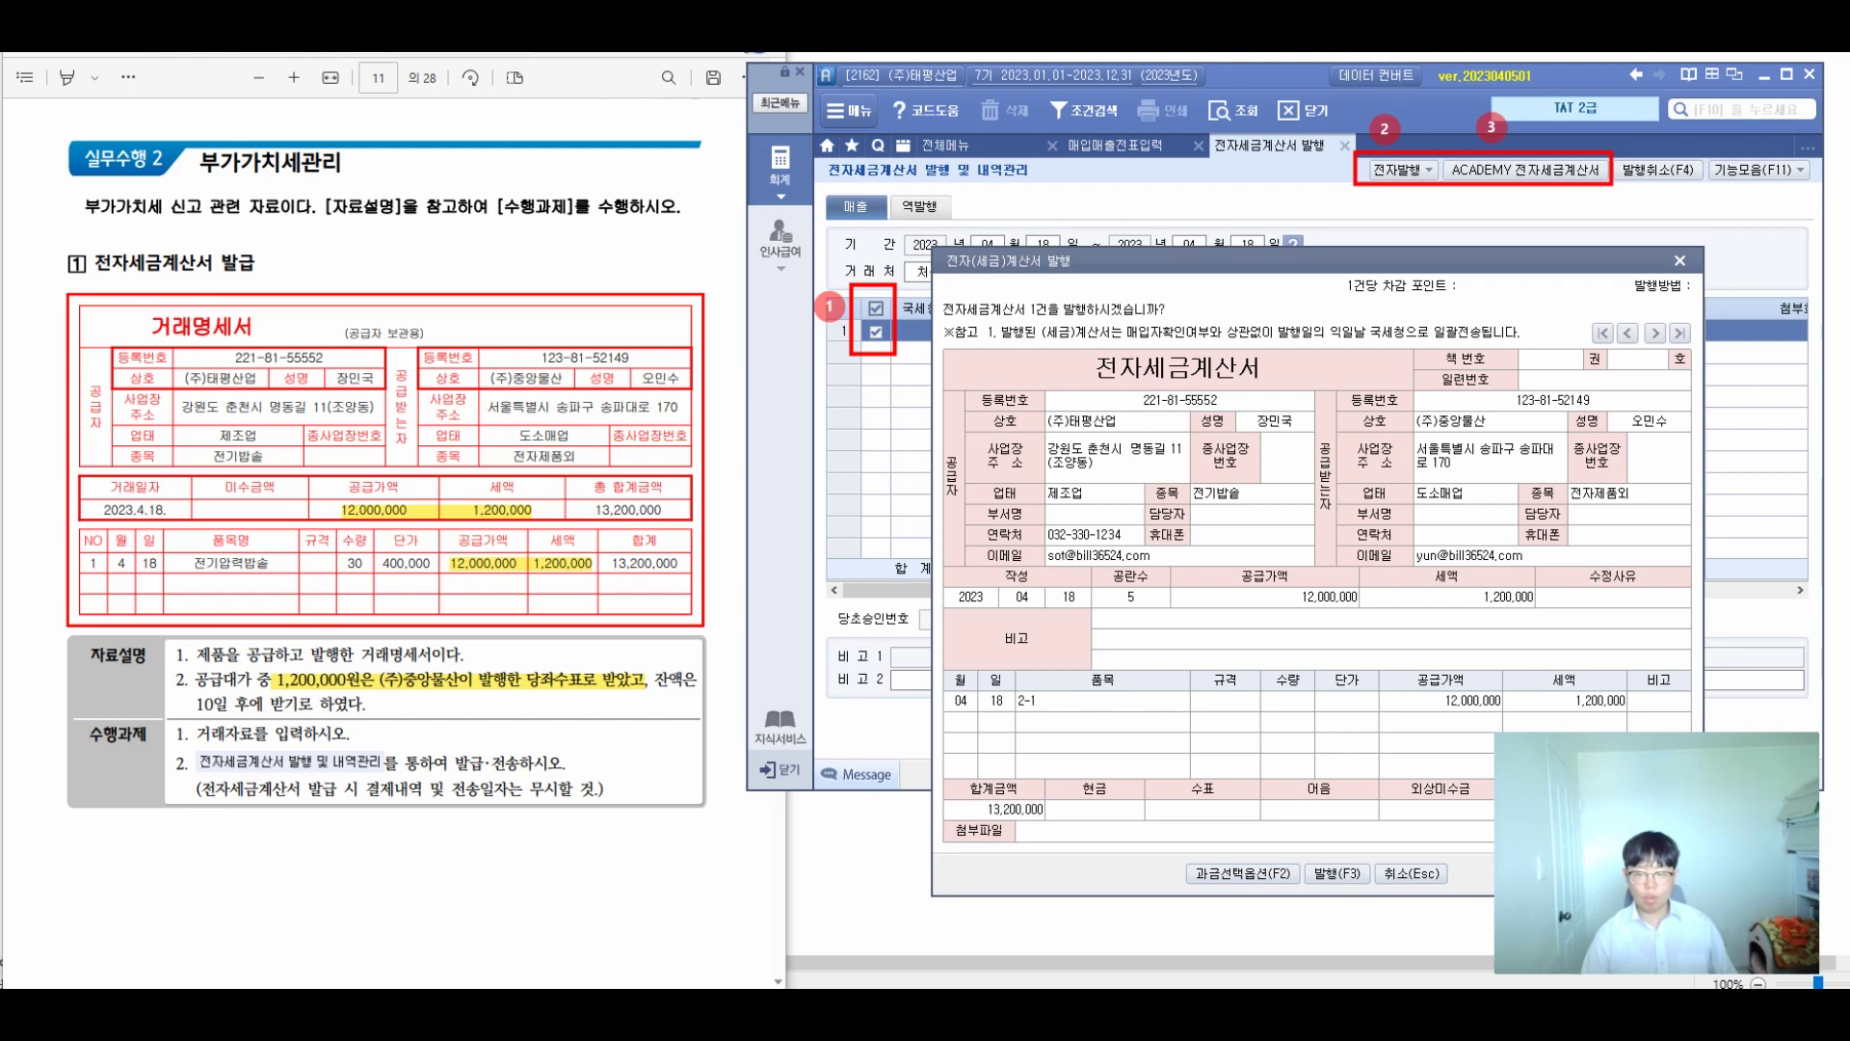
{"action": "left_click", "coordinate": [1336, 873]}
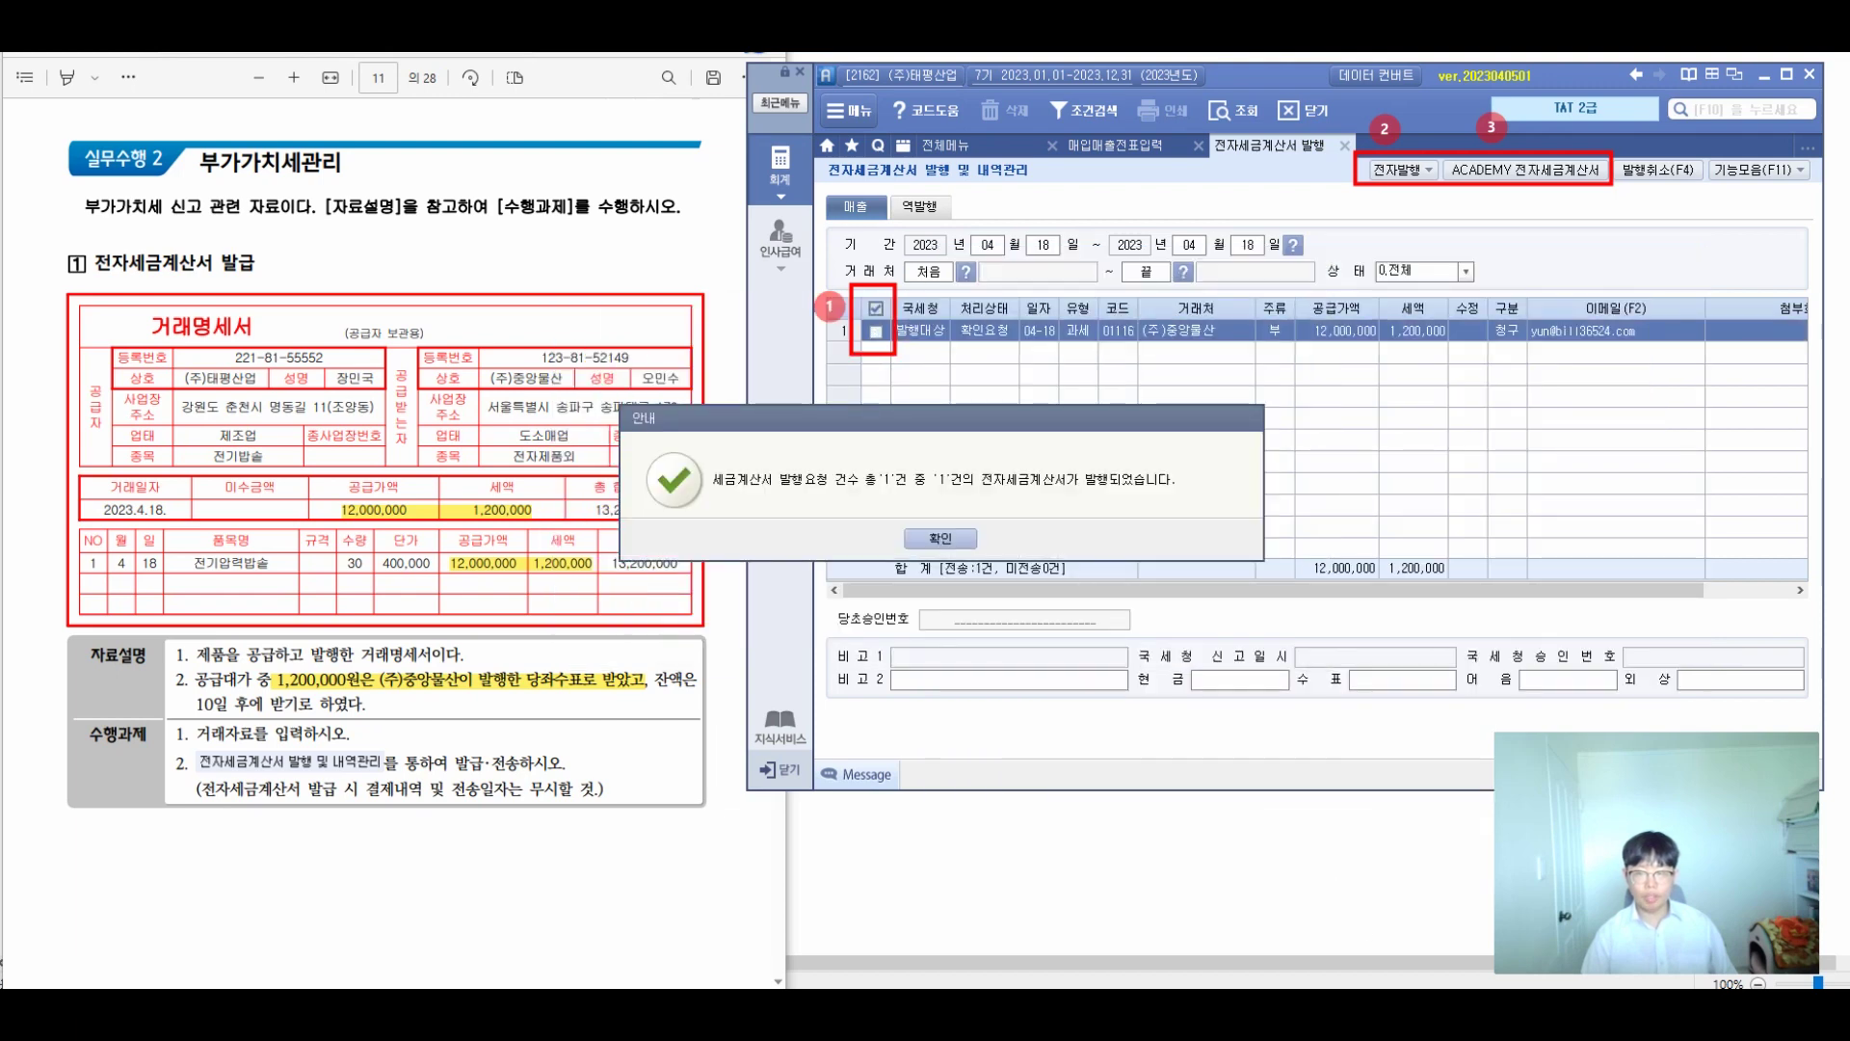
{"action": "key", "text": "Return"}
Open the ACADEMY 전자세금계산서 site and log in with the prefilled credentials
{"action": "left_click", "coordinate": [1525, 170]}
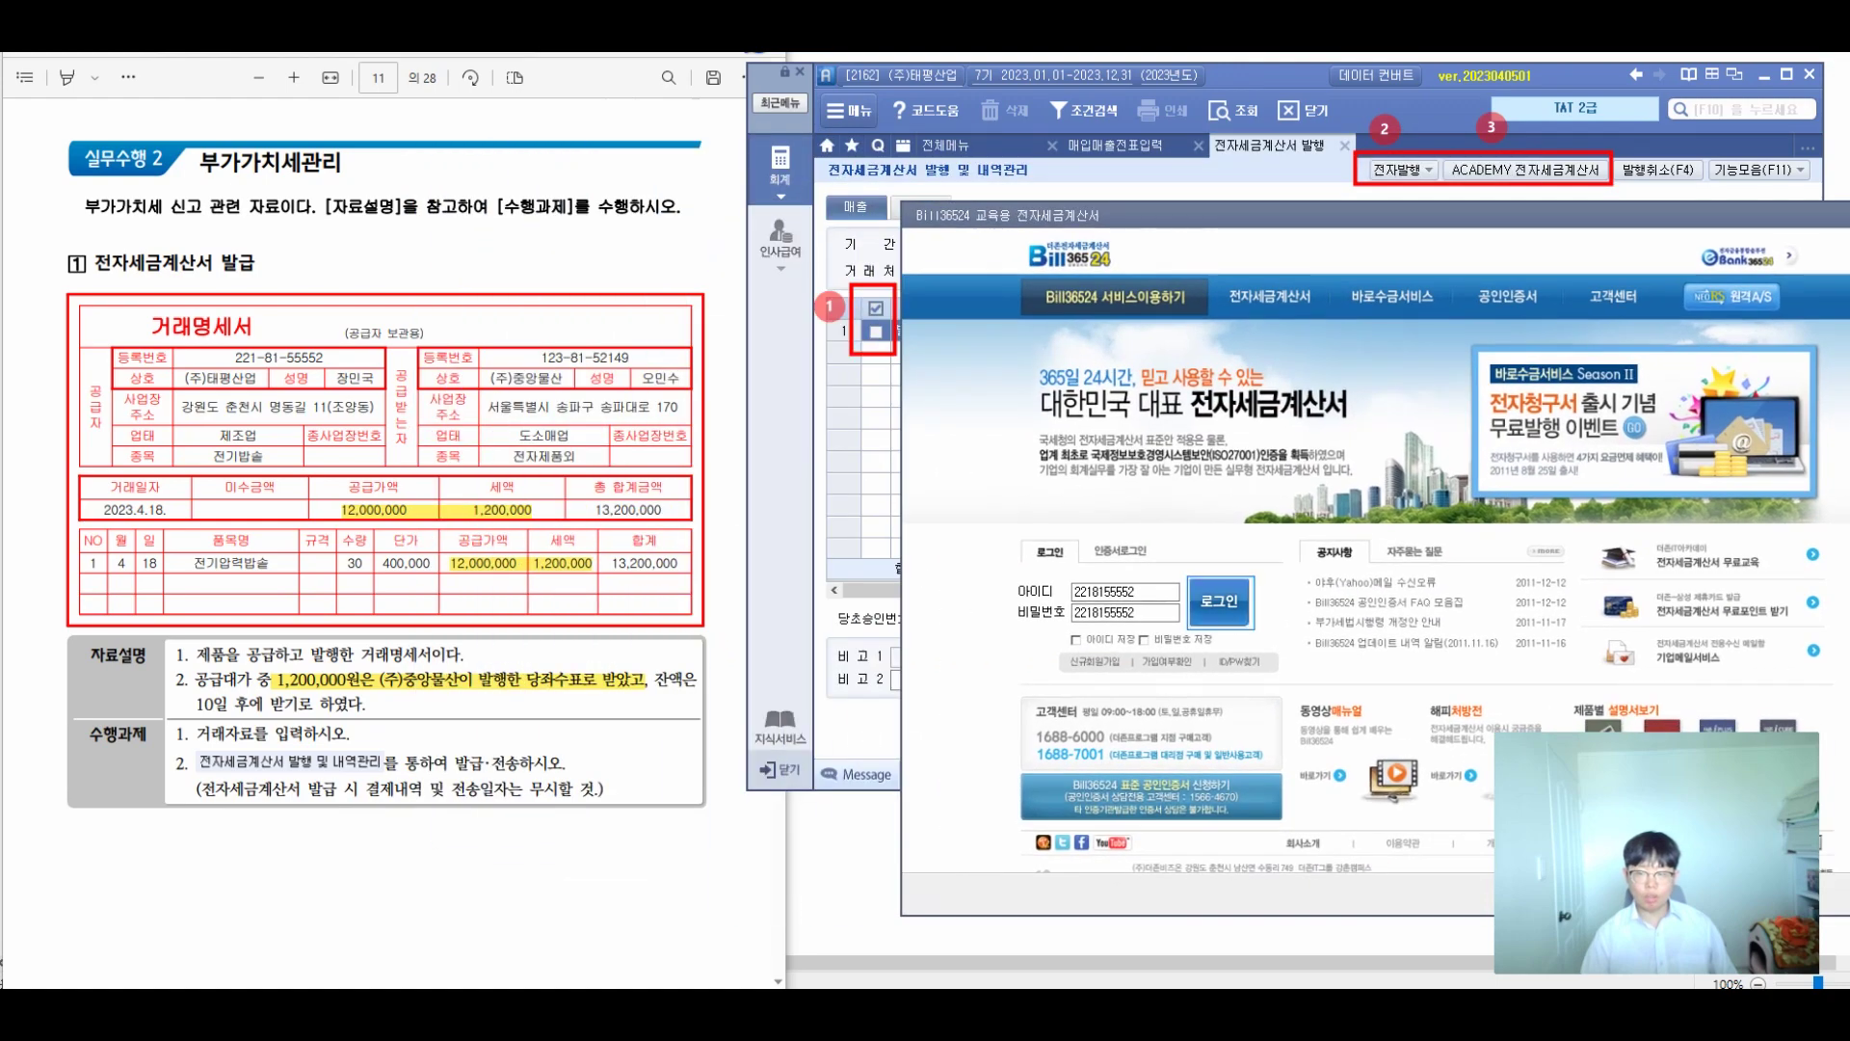
{"action": "left_click", "coordinate": [1219, 601]}
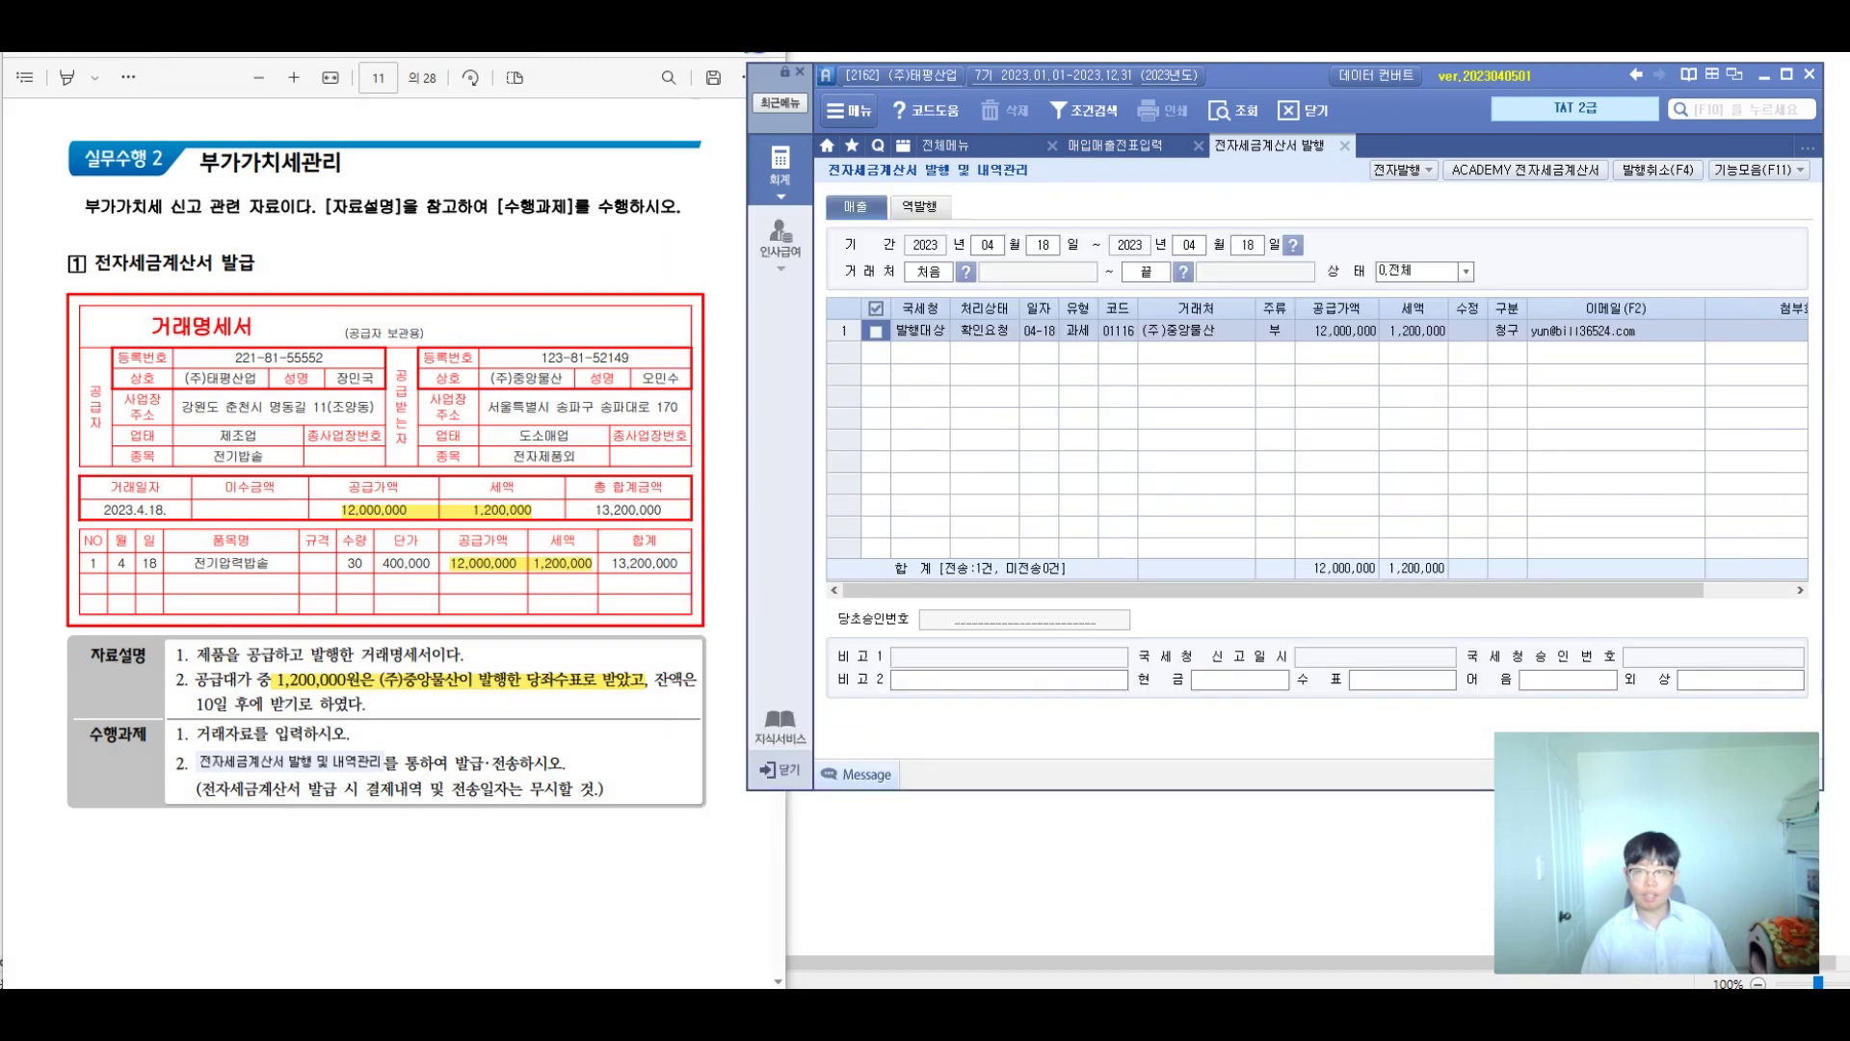
Return to 매입매출전표입력, reload the April 18 vouchers and check the (주)중앙물산 line's 전자세금 status
{"action": "left_click", "coordinate": [1115, 145]}
{"action": "key", "text": "Return"}
{"action": "key", "text": "Return"}
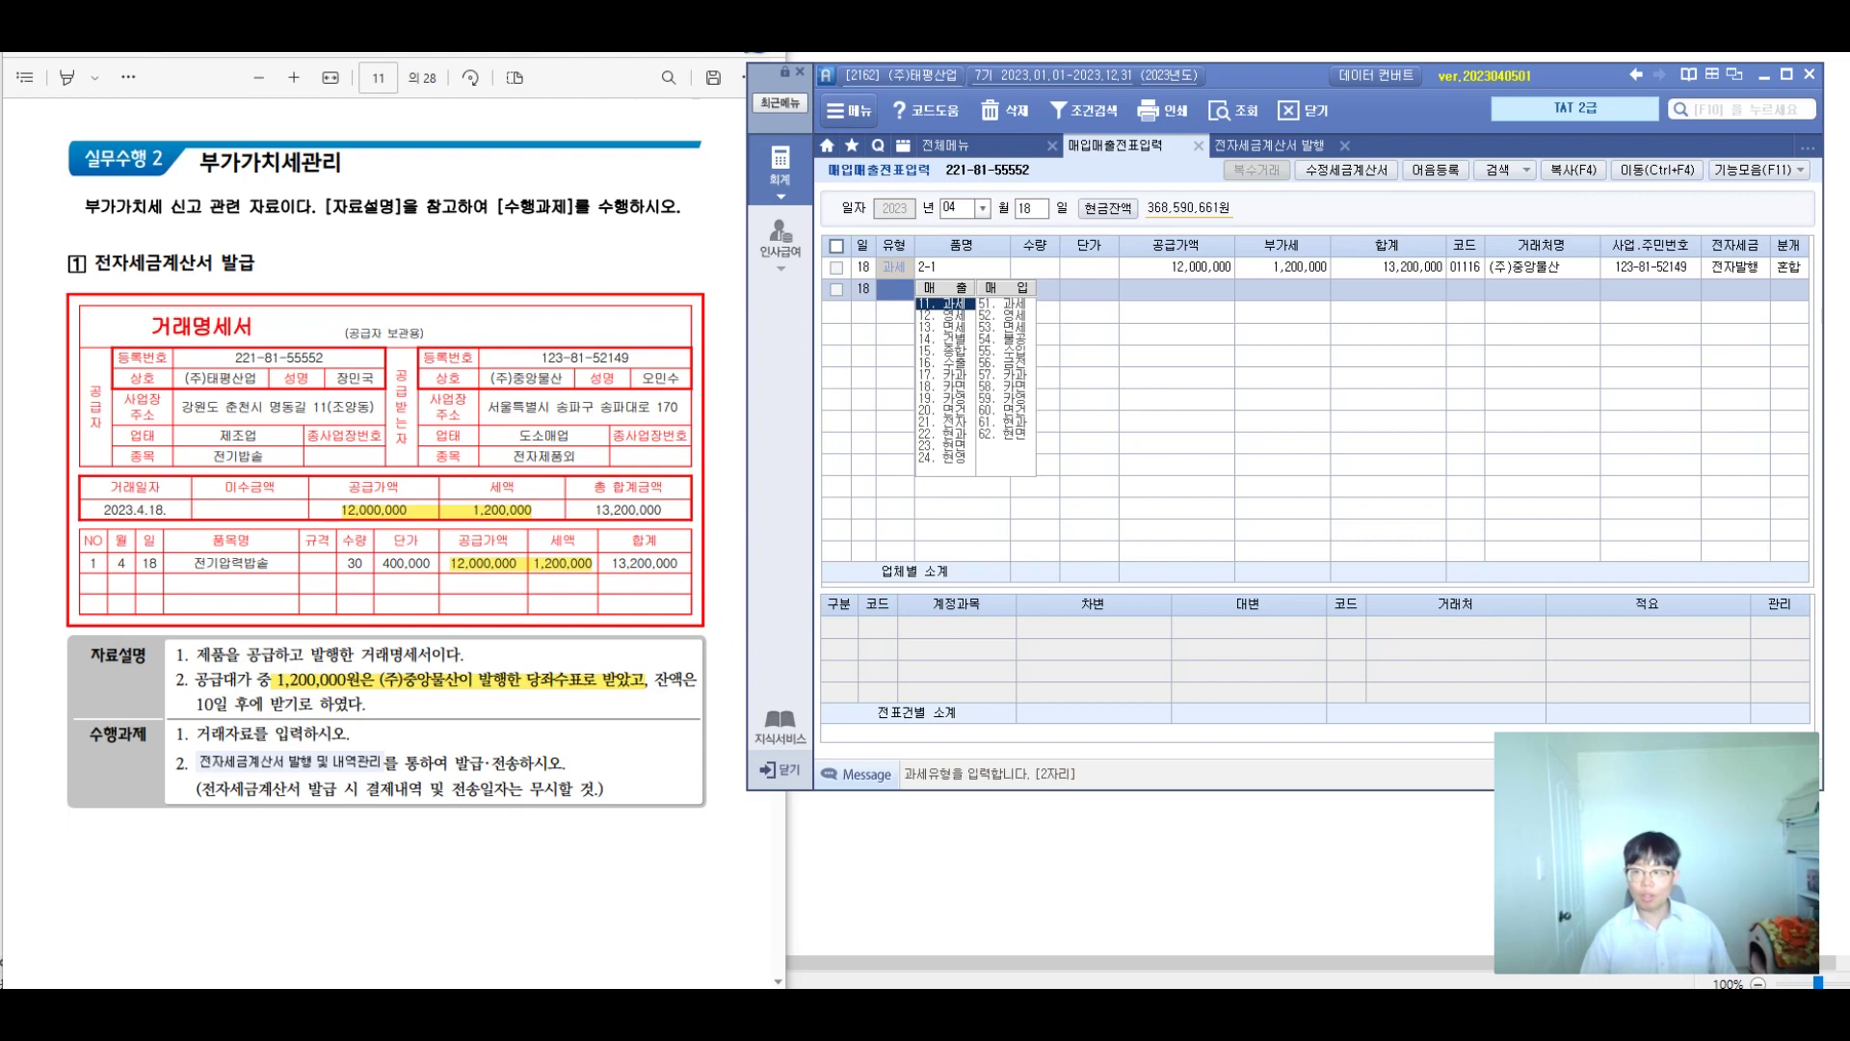
{"action": "left_click", "coordinate": [1734, 268]}
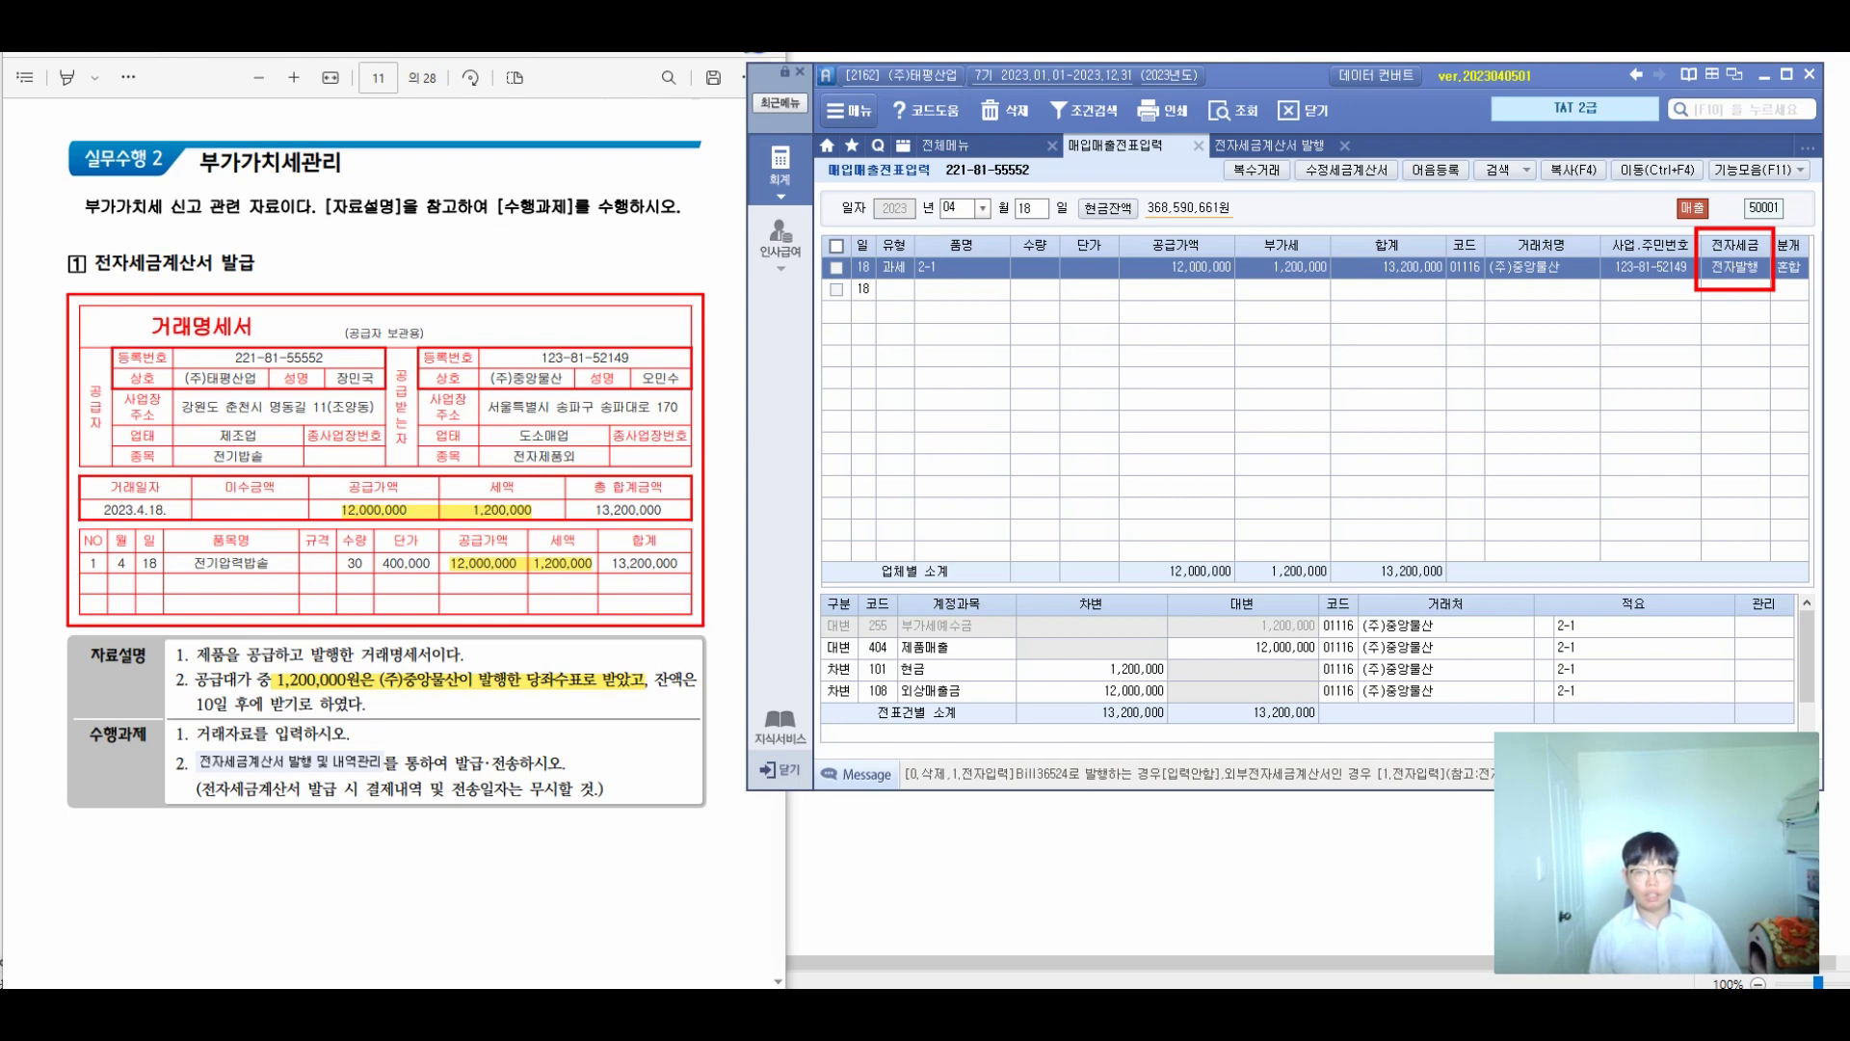
{"action": "mouse_move", "coordinate": [794, 358]}
{"action": "left_mouse_down"}
{"action": "mouse_move", "coordinate": [881, 354]}
{"action": "mouse_move", "coordinate": [896, 376]}
{"action": "left_mouse_up"}
{"action": "mouse_move", "coordinate": [1025, 307]}
{"action": "left_mouse_down"}
{"action": "mouse_move", "coordinate": [1022, 353]}
{"action": "mouse_move", "coordinate": [1010, 294]}
{"action": "mouse_move", "coordinate": [991, 372]}
{"action": "left_mouse_up"}
{"action": "left_click_drag", "start_coordinate": [1126, 309], "coordinate": [1114, 347]}
{"action": "left_click_drag", "start_coordinate": [1149, 296], "coordinate": [1149, 333]}
{"action": "left_click_drag", "start_coordinate": [1121, 334], "coordinate": [1148, 380]}
{"action": "mouse_move", "coordinate": [1151, 303]}
{"action": "left_mouse_down"}
{"action": "mouse_move", "coordinate": [1175, 363]}
{"action": "mouse_move", "coordinate": [1196, 344]}
{"action": "mouse_move", "coordinate": [1200, 375]}
{"action": "left_mouse_up"}
{"action": "left_click_drag", "start_coordinate": [1252, 312], "coordinate": [1274, 343]}
{"action": "left_click_drag", "start_coordinate": [1251, 355], "coordinate": [1291, 364]}
{"action": "left_click_drag", "start_coordinate": [1292, 338], "coordinate": [1328, 370]}
{"action": "left_click_drag", "start_coordinate": [1345, 313], "coordinate": [1367, 366]}
{"action": "left_click_drag", "start_coordinate": [1372, 337], "coordinate": [1408, 366]}
{"action": "mouse_move", "coordinate": [1534, 307]}
{"action": "left_mouse_down"}
{"action": "mouse_move", "coordinate": [1540, 351]}
{"action": "mouse_move", "coordinate": [1568, 348]}
{"action": "left_mouse_up"}
{"action": "left_click_drag", "start_coordinate": [1573, 308], "coordinate": [1571, 343]}
{"action": "mouse_move", "coordinate": [1551, 360]}
{"action": "left_mouse_down"}
{"action": "mouse_move", "coordinate": [1581, 370]}
{"action": "mouse_move", "coordinate": [1599, 309]}
{"action": "left_mouse_up"}
{"action": "left_click_drag", "start_coordinate": [1574, 341], "coordinate": [1615, 336]}
{"action": "left_click_drag", "start_coordinate": [1588, 347], "coordinate": [1624, 379]}
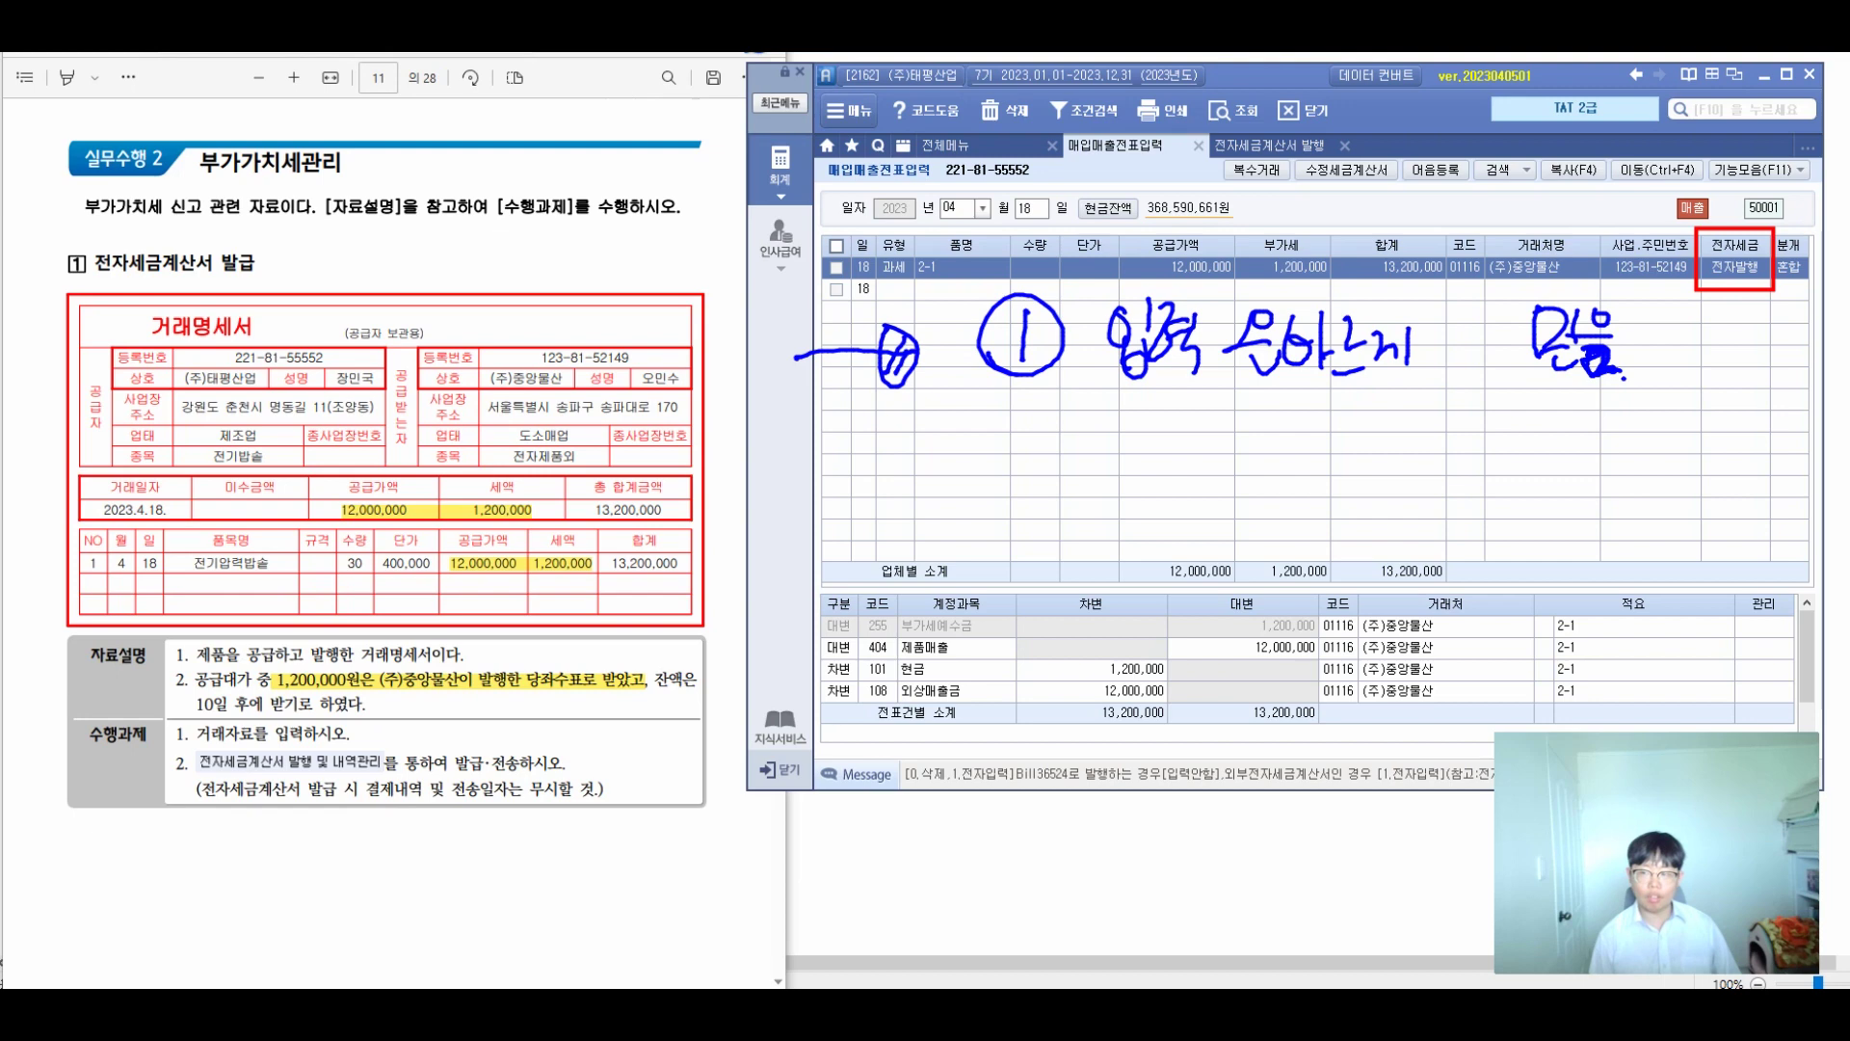
{"action": "left_click_drag", "start_coordinate": [551, 528], "coordinate": [555, 474]}
{"action": "left_click_drag", "start_coordinate": [427, 371], "coordinate": [498, 357]}
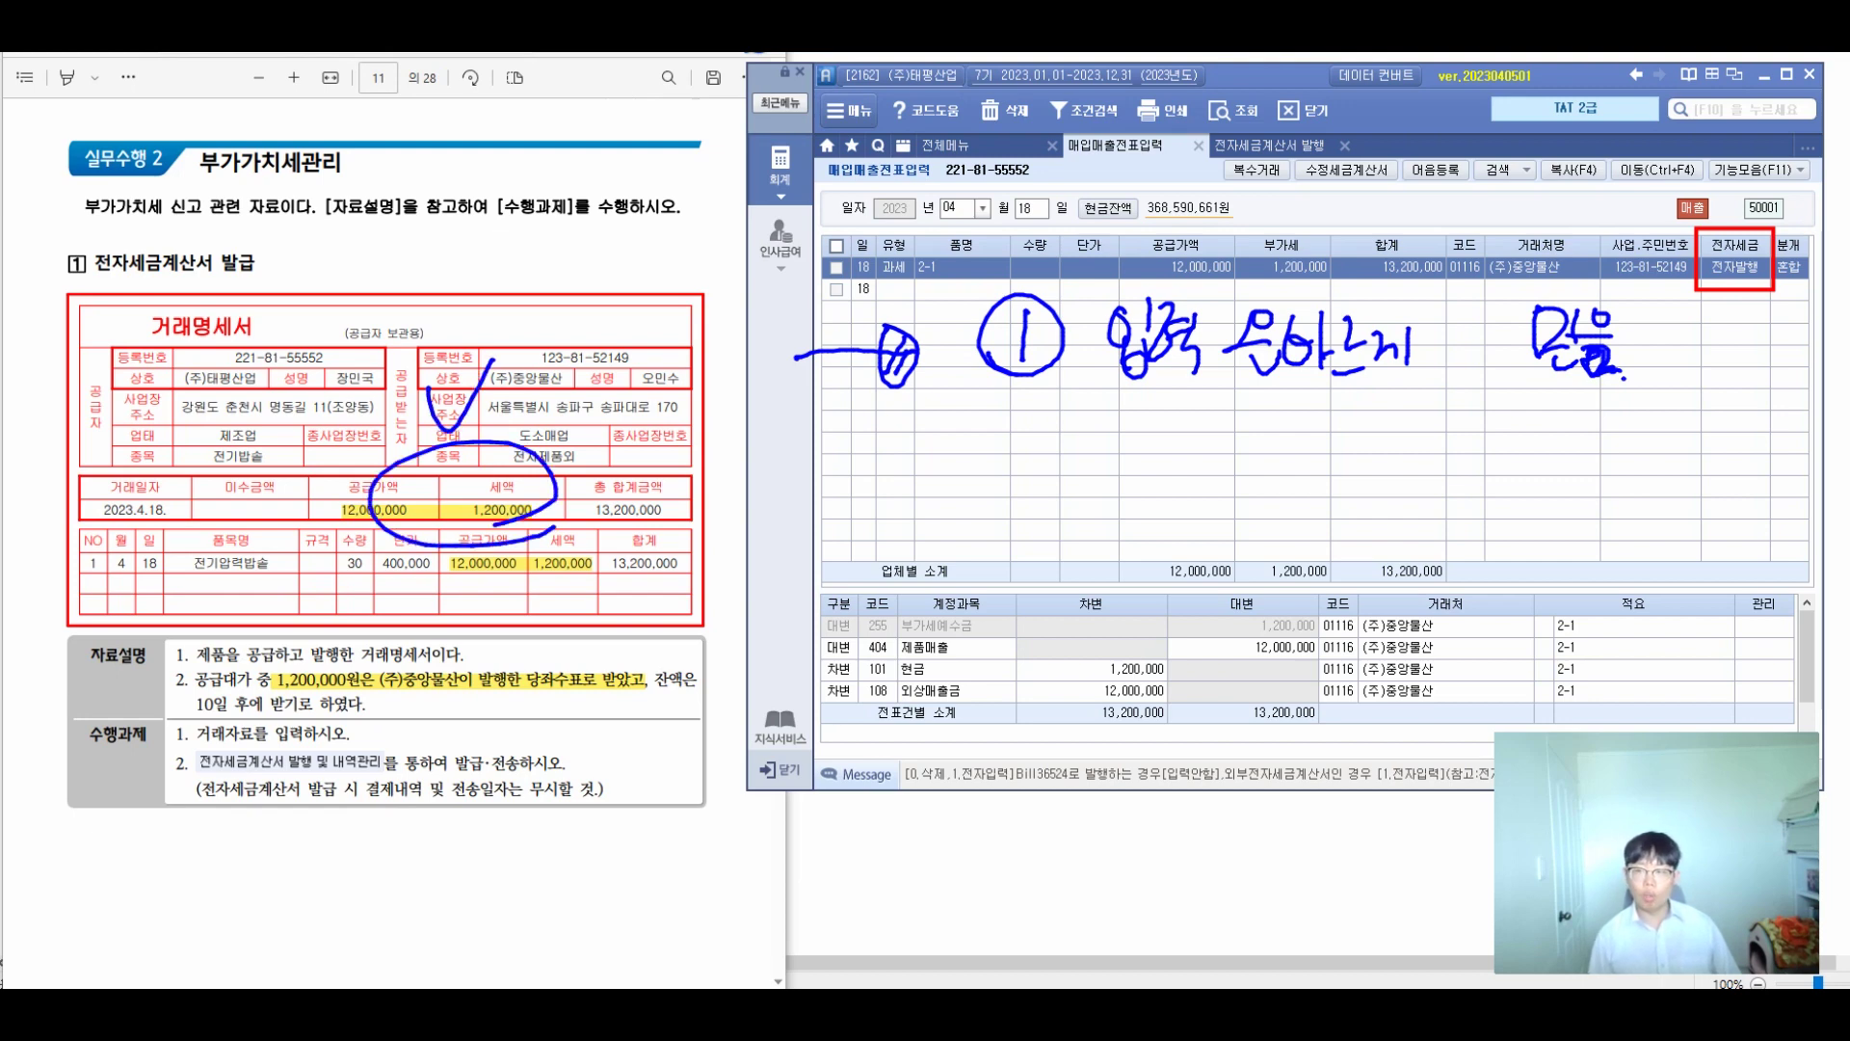
{"action": "mouse_move", "coordinate": [781, 470]}
{"action": "left_mouse_down"}
{"action": "mouse_move", "coordinate": [901, 452]}
{"action": "mouse_move", "coordinate": [1040, 482]}
{"action": "left_mouse_up"}
{"action": "mouse_move", "coordinate": [1024, 418]}
{"action": "left_mouse_down"}
{"action": "mouse_move", "coordinate": [1141, 486]}
{"action": "mouse_move", "coordinate": [1193, 476]}
{"action": "left_mouse_up"}
{"action": "mouse_move", "coordinate": [1170, 487]}
{"action": "left_mouse_down"}
{"action": "mouse_move", "coordinate": [1206, 501]}
{"action": "mouse_move", "coordinate": [1236, 482]}
{"action": "mouse_move", "coordinate": [1253, 505]}
{"action": "left_mouse_up"}
{"action": "mouse_move", "coordinate": [1255, 442]}
{"action": "left_mouse_down"}
{"action": "mouse_move", "coordinate": [1281, 487]}
{"action": "mouse_move", "coordinate": [1303, 474]}
{"action": "left_mouse_up"}
{"action": "left_click_drag", "start_coordinate": [1280, 469], "coordinate": [1311, 501]}
{"action": "left_click_drag", "start_coordinate": [1428, 431], "coordinate": [1417, 499]}
{"action": "mouse_move", "coordinate": [1445, 451]}
{"action": "left_mouse_down"}
{"action": "mouse_move", "coordinate": [1438, 480]}
{"action": "mouse_move", "coordinate": [1470, 453]}
{"action": "left_mouse_up"}
{"action": "mouse_move", "coordinate": [1484, 427]}
{"action": "left_mouse_down"}
{"action": "mouse_move", "coordinate": [1481, 461]}
{"action": "mouse_move", "coordinate": [1509, 467]}
{"action": "left_mouse_up"}
{"action": "mouse_move", "coordinate": [1466, 472]}
{"action": "left_mouse_down"}
{"action": "mouse_move", "coordinate": [1512, 470]}
{"action": "mouse_move", "coordinate": [1502, 486]}
{"action": "left_mouse_up"}
{"action": "left_click_drag", "start_coordinate": [1485, 480], "coordinate": [1531, 496]}
{"action": "mouse_move", "coordinate": [1588, 424]}
{"action": "left_mouse_down"}
{"action": "mouse_move", "coordinate": [1572, 493]}
{"action": "mouse_move", "coordinate": [1651, 460]}
{"action": "mouse_move", "coordinate": [1615, 510]}
{"action": "left_mouse_up"}
{"action": "left_click_drag", "start_coordinate": [1650, 443], "coordinate": [1675, 476]}
{"action": "mouse_move", "coordinate": [1629, 487]}
{"action": "left_mouse_down"}
{"action": "mouse_move", "coordinate": [1665, 455]}
{"action": "mouse_move", "coordinate": [1672, 481]}
{"action": "left_mouse_up"}
{"action": "left_click_drag", "start_coordinate": [1655, 488], "coordinate": [1684, 500]}
{"action": "mouse_move", "coordinate": [1692, 435]}
{"action": "left_mouse_down"}
{"action": "mouse_move", "coordinate": [1707, 429]}
{"action": "mouse_move", "coordinate": [1704, 504]}
{"action": "left_mouse_up"}
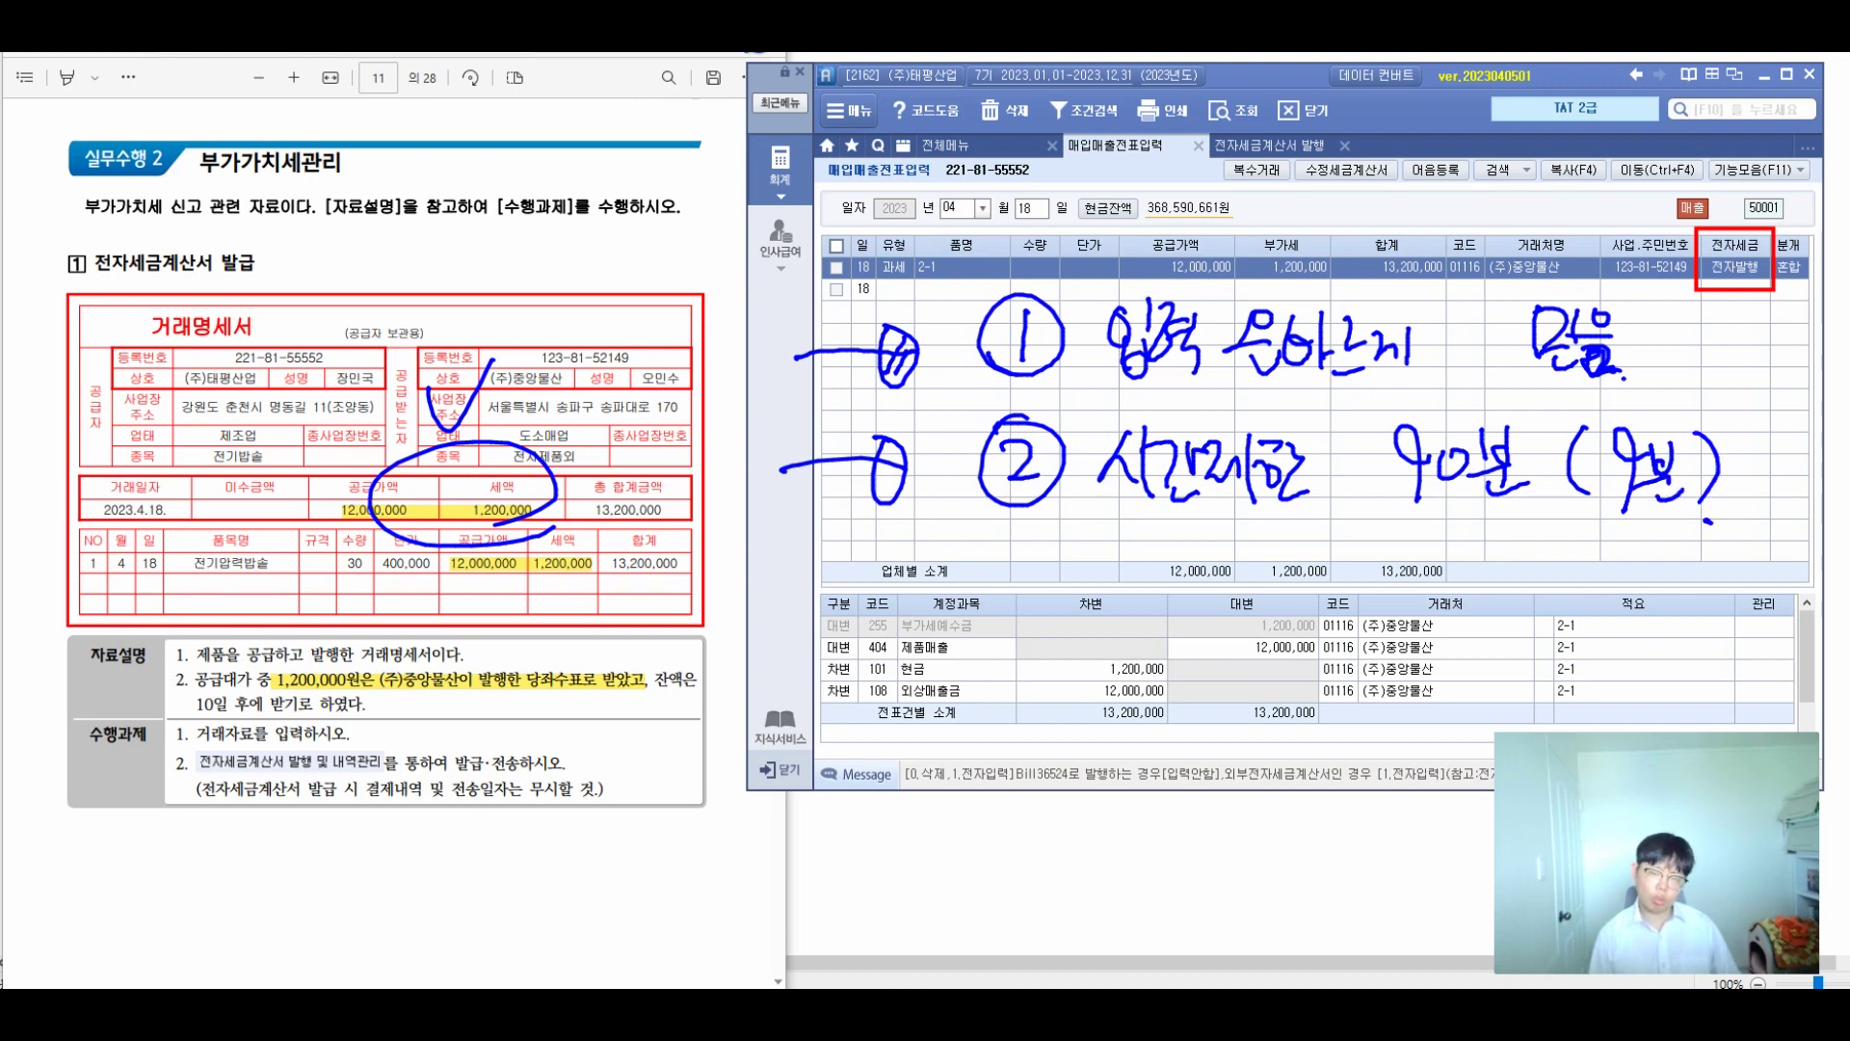
{"action": "left_click_drag", "start_coordinate": [1575, 511], "coordinate": [1711, 525]}
{"action": "left_click_drag", "start_coordinate": [1752, 436], "coordinate": [1762, 482]}
{"action": "left_click", "coordinate": [1749, 520]}
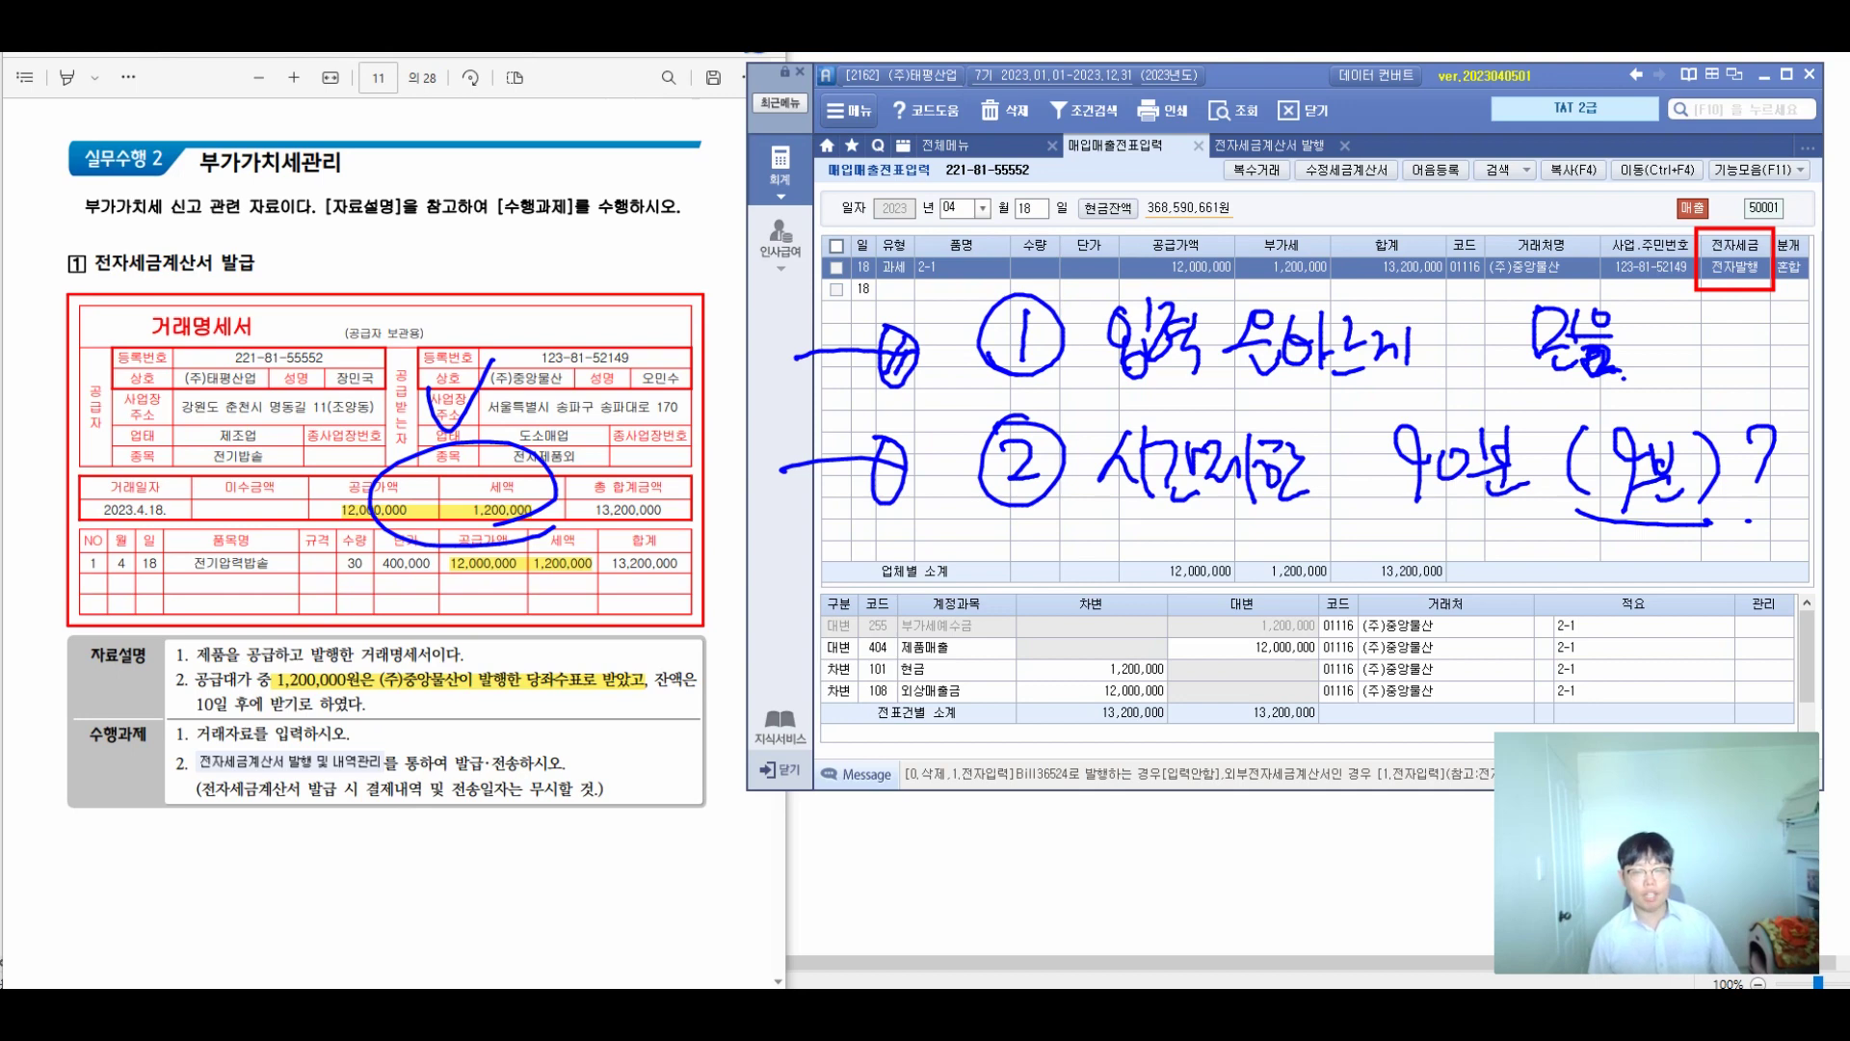
{"action": "left_click_drag", "start_coordinate": [888, 451], "coordinate": [894, 484]}
{"action": "mouse_move", "coordinate": [778, 609]}
{"action": "left_mouse_down"}
{"action": "mouse_move", "coordinate": [877, 588]}
{"action": "mouse_move", "coordinate": [882, 607]}
{"action": "left_mouse_up"}
{"action": "mouse_move", "coordinate": [1002, 578]}
{"action": "left_mouse_down"}
{"action": "mouse_move", "coordinate": [1012, 634]}
{"action": "mouse_move", "coordinate": [1060, 578]}
{"action": "left_mouse_up"}
{"action": "left_click_drag", "start_coordinate": [1158, 545], "coordinate": [1139, 611]}
{"action": "mouse_move", "coordinate": [1154, 577]}
{"action": "left_mouse_down"}
{"action": "mouse_move", "coordinate": [1181, 590]}
{"action": "mouse_move", "coordinate": [1172, 619]}
{"action": "left_mouse_up"}
{"action": "mouse_move", "coordinate": [1181, 607]}
{"action": "left_mouse_down"}
{"action": "mouse_move", "coordinate": [1200, 617]}
{"action": "mouse_move", "coordinate": [1210, 592]}
{"action": "left_mouse_up"}
{"action": "mouse_move", "coordinate": [1185, 588]}
{"action": "left_mouse_down"}
{"action": "mouse_move", "coordinate": [1220, 595]}
{"action": "mouse_move", "coordinate": [1237, 636]}
{"action": "mouse_move", "coordinate": [1310, 589]}
{"action": "left_mouse_up"}
{"action": "left_click_drag", "start_coordinate": [1332, 545], "coordinate": [1379, 633]}
{"action": "left_click_drag", "start_coordinate": [1372, 574], "coordinate": [1407, 605]}
{"action": "left_click_drag", "start_coordinate": [1390, 609], "coordinate": [1438, 605]}
{"action": "left_click_drag", "start_coordinate": [1445, 563], "coordinate": [1455, 618]}
{"action": "left_click_drag", "start_coordinate": [1459, 566], "coordinate": [1499, 617]}
{"action": "mouse_move", "coordinate": [1474, 590]}
{"action": "left_mouse_down"}
{"action": "mouse_move", "coordinate": [1523, 643]}
{"action": "mouse_move", "coordinate": [1569, 643]}
{"action": "left_mouse_up"}
{"action": "left_click_drag", "start_coordinate": [911, 522], "coordinate": [923, 568]}
{"action": "mouse_move", "coordinate": [885, 554]}
{"action": "left_mouse_down"}
{"action": "mouse_move", "coordinate": [939, 535]}
{"action": "mouse_move", "coordinate": [940, 571]}
{"action": "left_mouse_up"}
{"action": "left_click_drag", "start_coordinate": [956, 556], "coordinate": [969, 561]}
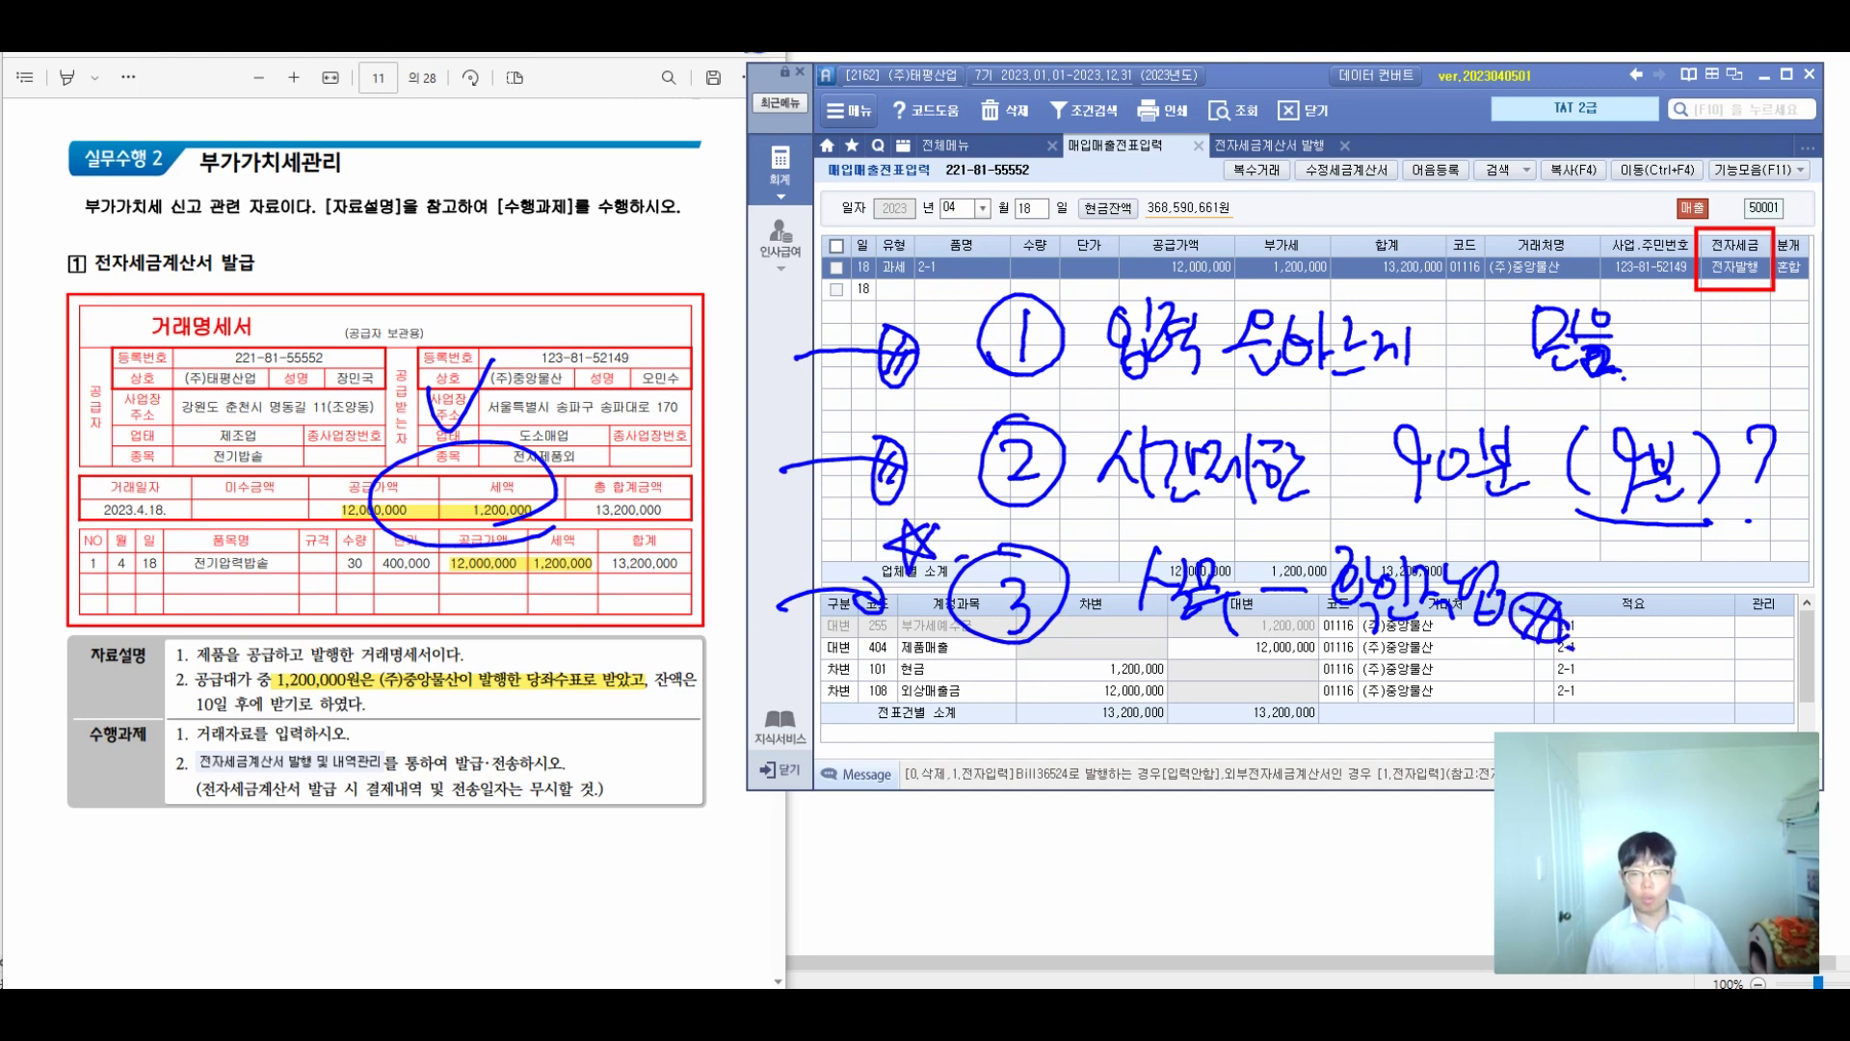
{"action": "mouse_move", "coordinate": [1628, 548]}
{"action": "left_mouse_down"}
{"action": "mouse_move", "coordinate": [1615, 629]}
{"action": "mouse_move", "coordinate": [1634, 609]}
{"action": "left_mouse_up"}
{"action": "left_click_drag", "start_coordinate": [1642, 588], "coordinate": [1675, 609]}
{"action": "left_click_drag", "start_coordinate": [1670, 566], "coordinate": [1686, 628]}
{"action": "left_click_drag", "start_coordinate": [1684, 567], "coordinate": [1716, 593]}
{"action": "mouse_move", "coordinate": [1667, 603]}
{"action": "left_mouse_down"}
{"action": "mouse_move", "coordinate": [1731, 607]}
{"action": "mouse_move", "coordinate": [1725, 632]}
{"action": "left_mouse_up"}
{"action": "mouse_move", "coordinate": [1720, 583]}
{"action": "left_mouse_down"}
{"action": "mouse_move", "coordinate": [1759, 612]}
{"action": "mouse_move", "coordinate": [1787, 607]}
{"action": "left_mouse_up"}
{"action": "left_click_drag", "start_coordinate": [1775, 557], "coordinate": [1778, 631]}
{"action": "mouse_move", "coordinate": [821, 520]}
{"action": "left_mouse_down"}
{"action": "mouse_move", "coordinate": [1633, 520]}
{"action": "mouse_move", "coordinate": [1816, 328]}
{"action": "mouse_move", "coordinate": [1246, 245]}
{"action": "mouse_move", "coordinate": [781, 265]}
{"action": "mouse_move", "coordinate": [892, 528]}
{"action": "left_mouse_up"}
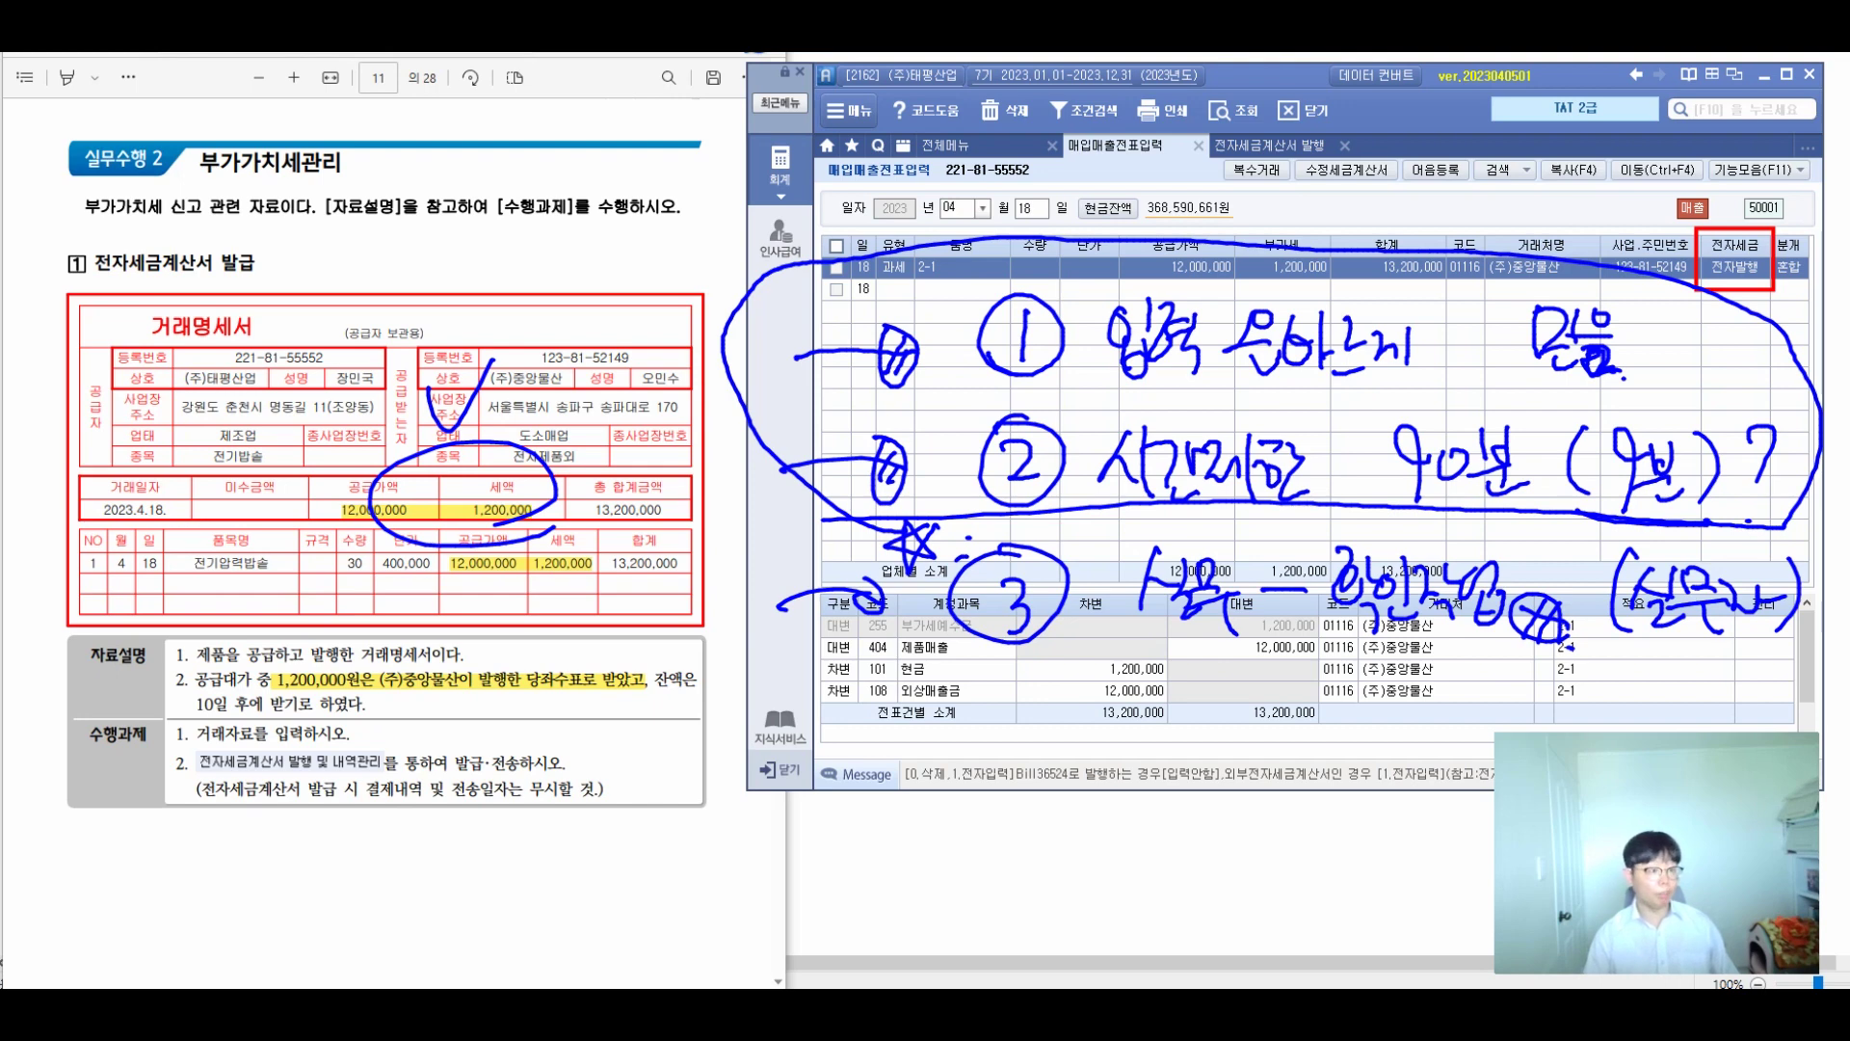
{"action": "key", "text": "Escape"}
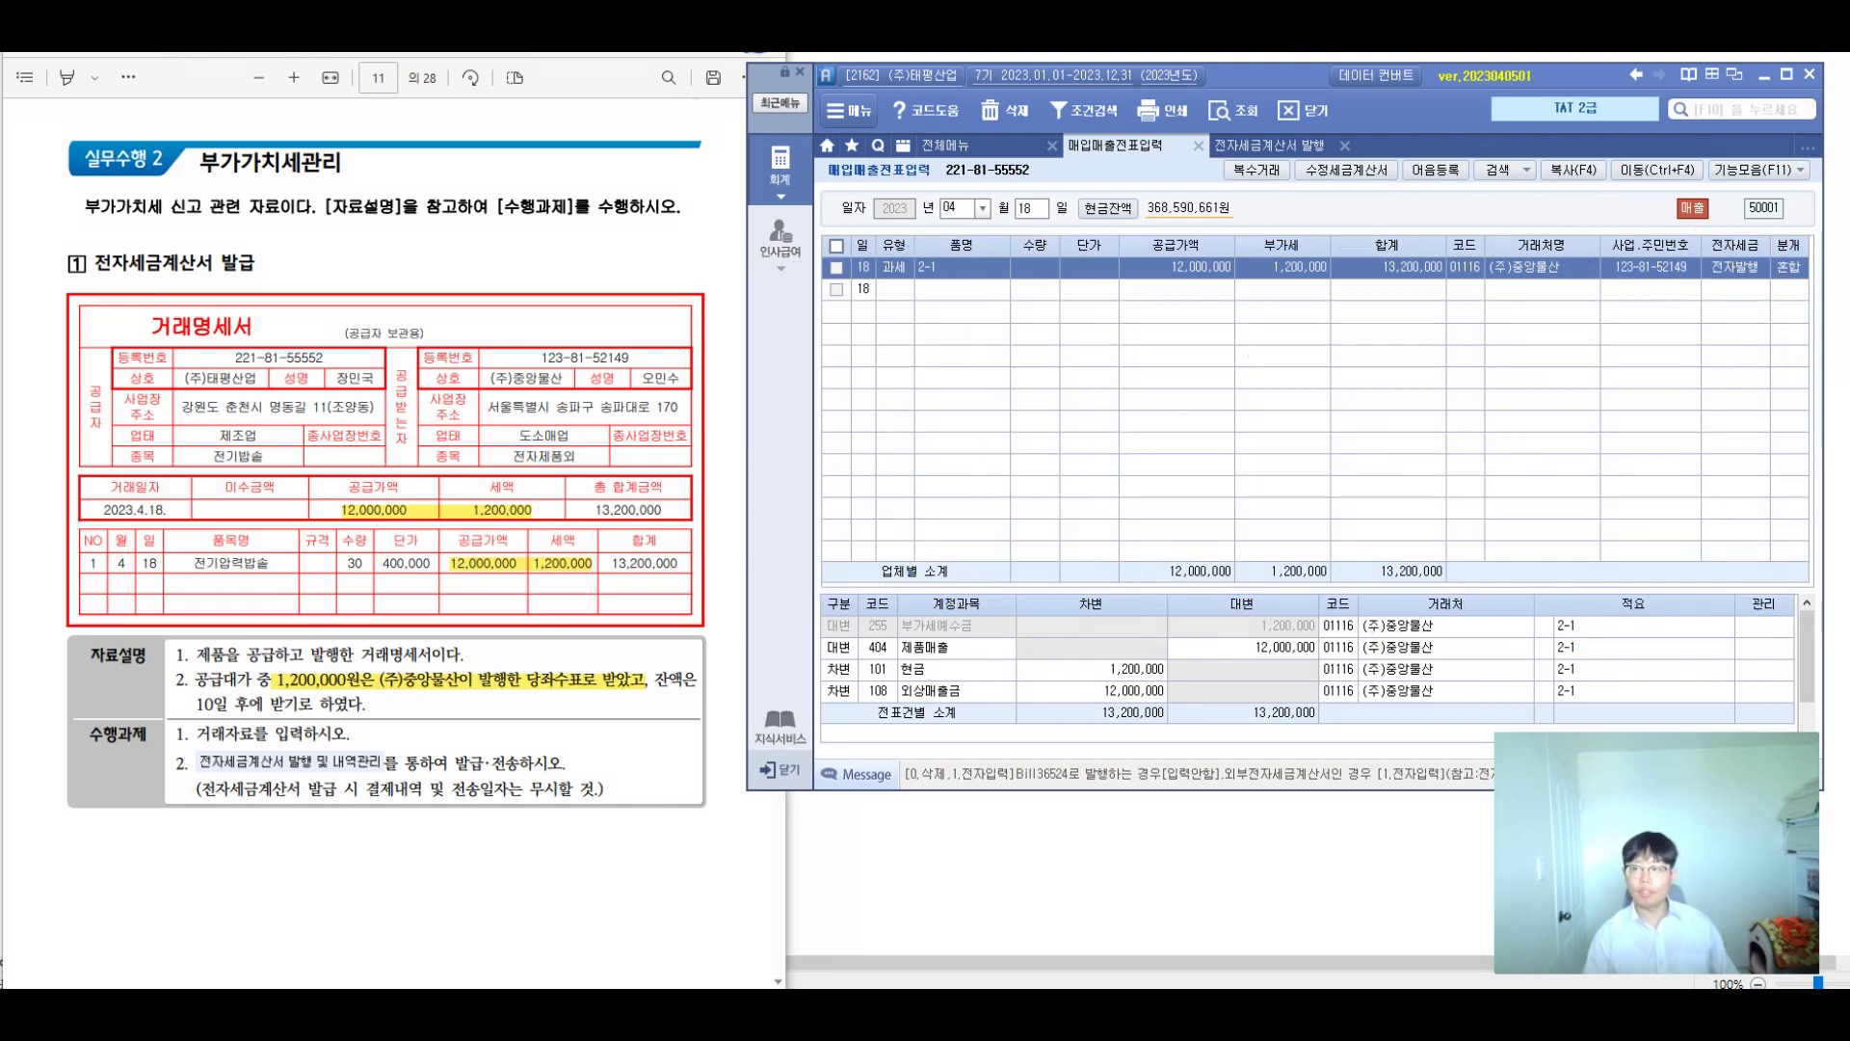